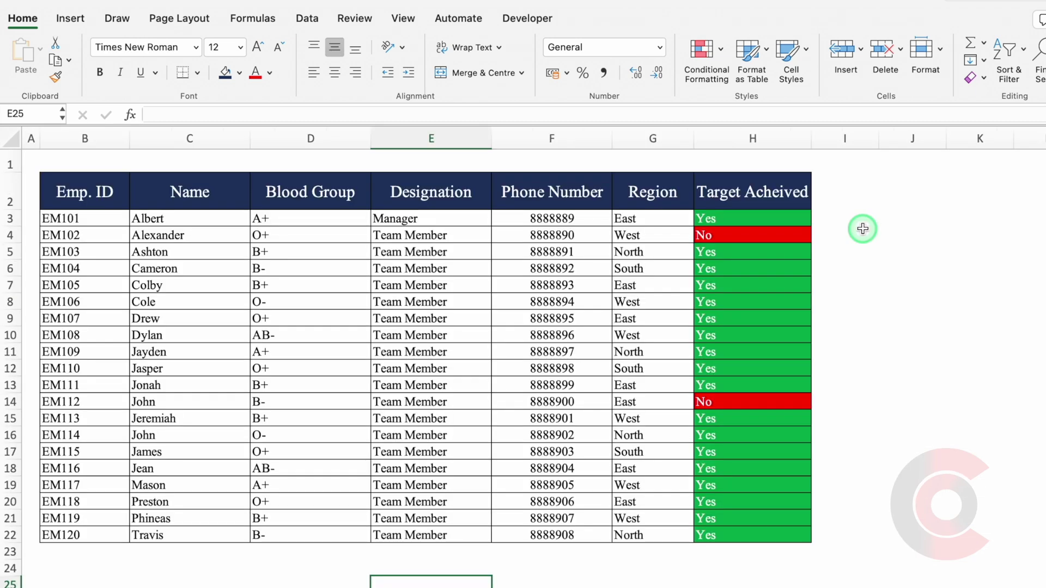
# Narrow column I and enter 1 in J3 with the label "Lookup Value" in K3.
pyautogui.moveTo(878, 139); pyautogui.dragTo(825, 148)
pyautogui.click(858, 218)
pyautogui.write('1')
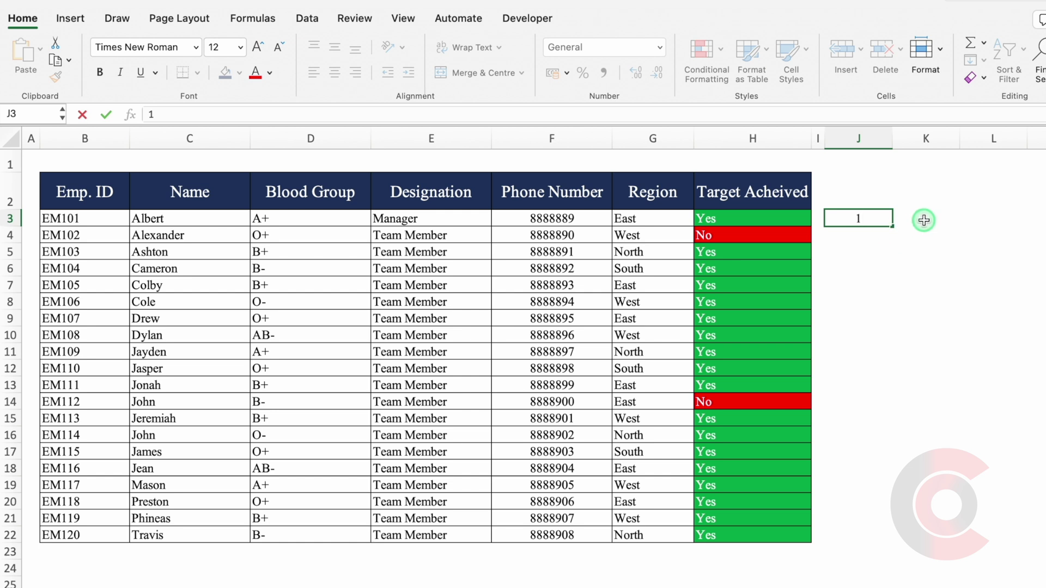
pyautogui.click(924, 220)
pyautogui.write('Lookup Value')
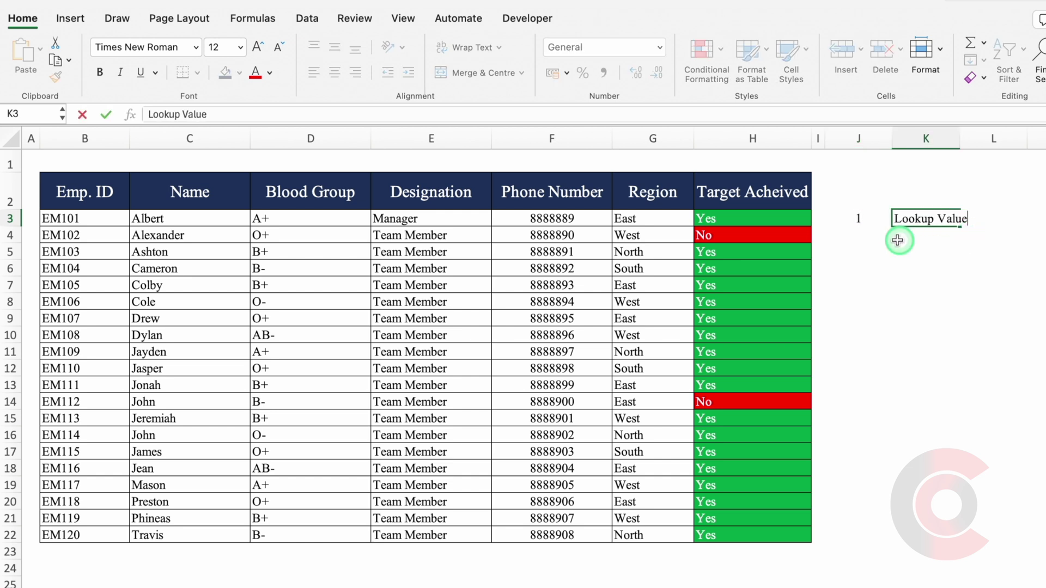
pyautogui.press('Return')
# Continue the numbered list in J4:K5 with 2 "Lookup Arrey" and 3 "Column index Number".
pyautogui.write('2')
pyautogui.click(924, 238)
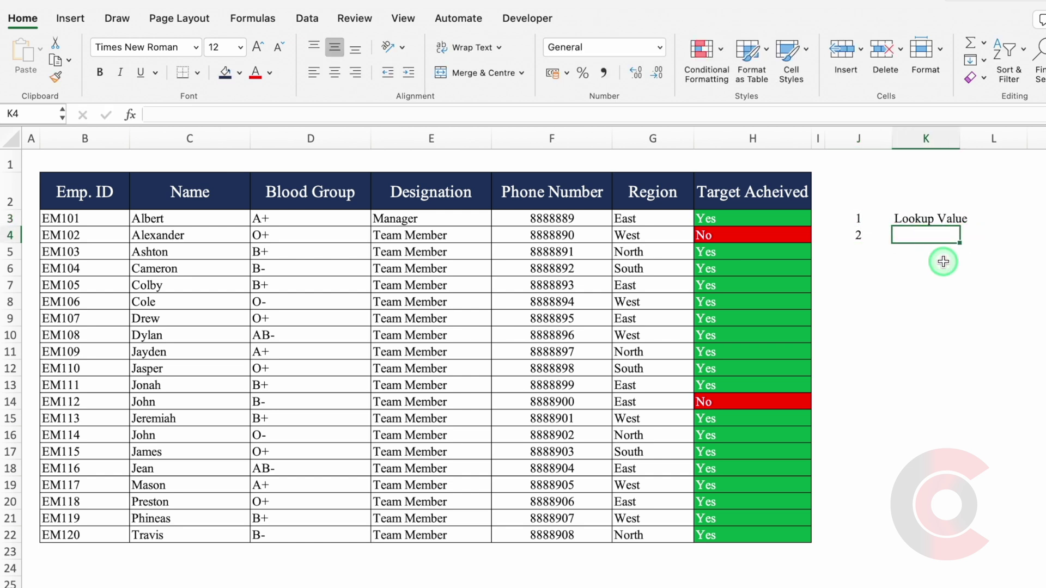
pyautogui.write('Lookup Arrey')
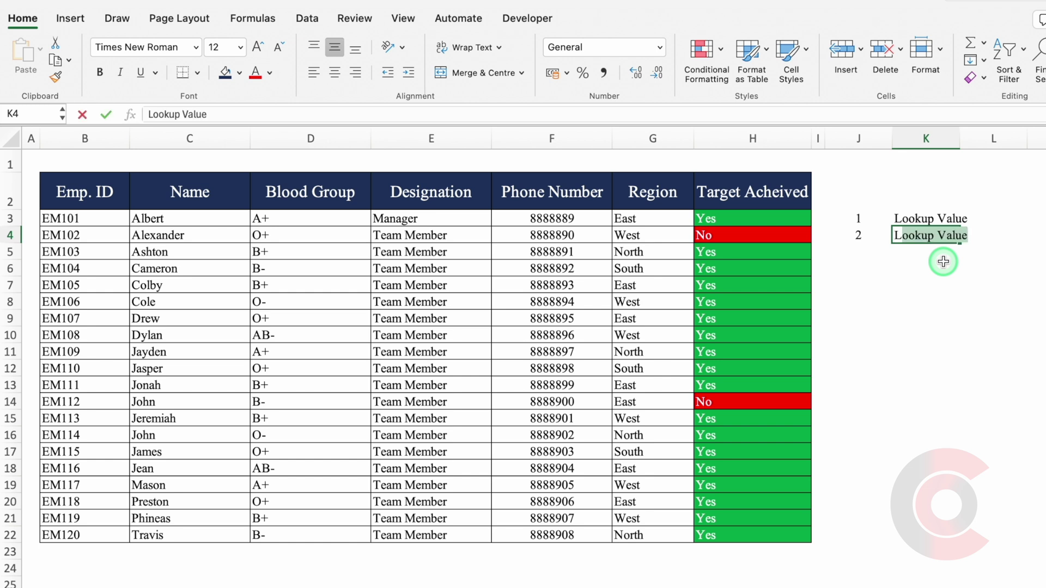
pyautogui.press('Return')
pyautogui.write('3')
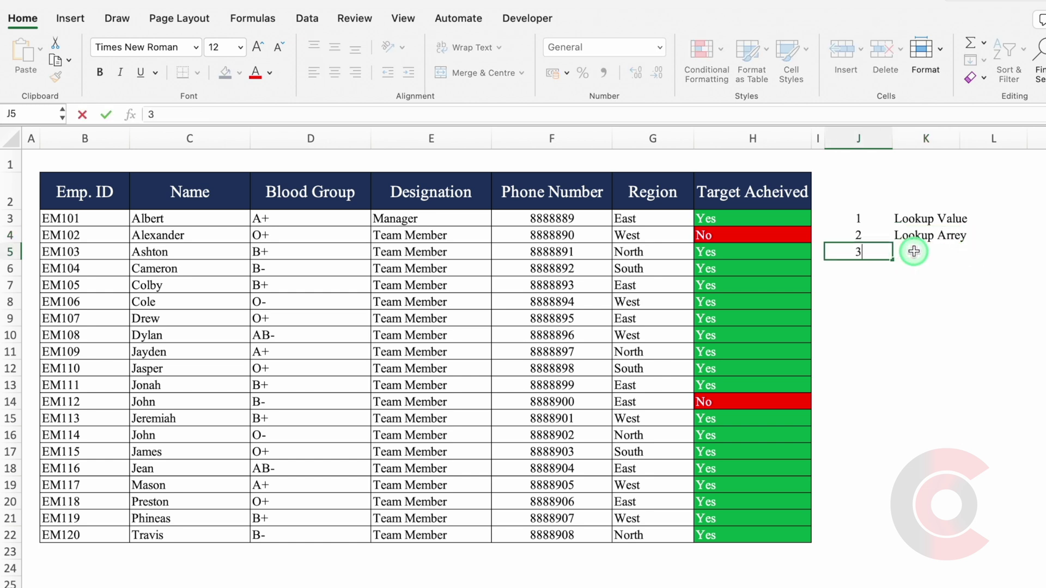
pyautogui.click(905, 252)
pyautogui.write('Column index Number')
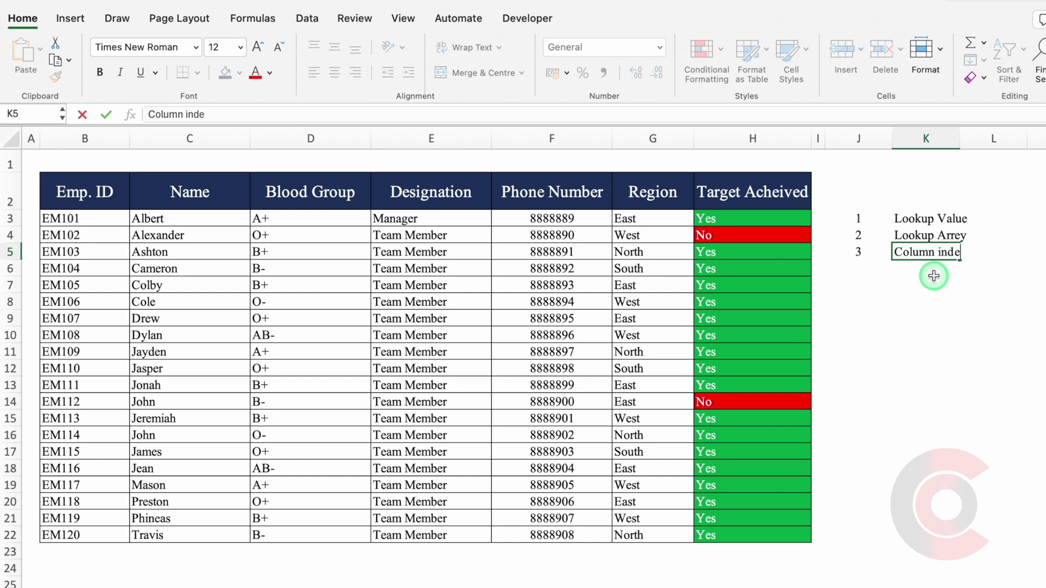
pyautogui.click(959, 291)
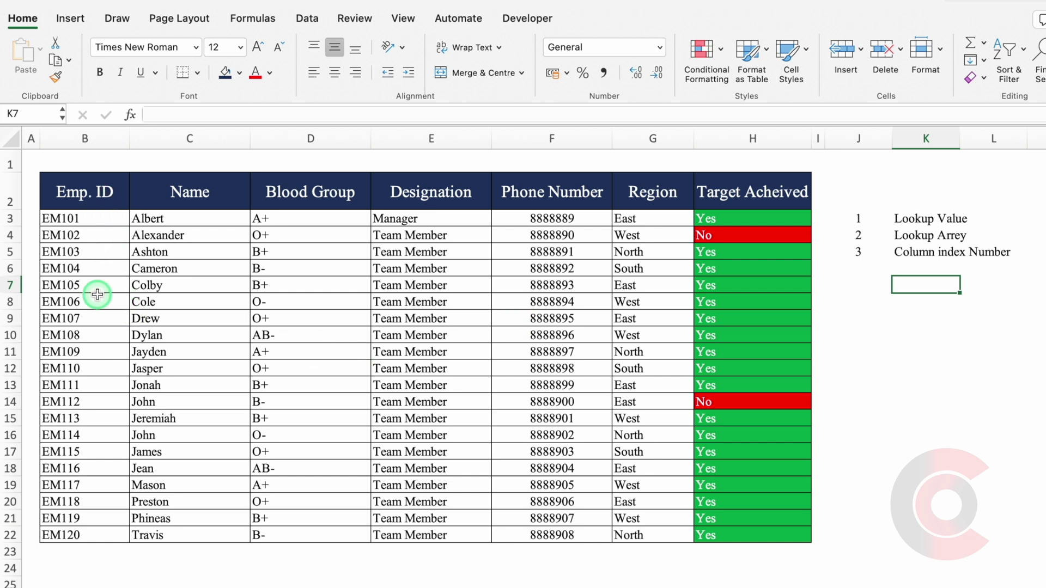
# Copy the Emp. ID column with its header (B2:B22) into a blank worksheet starting at cell B3.
pyautogui.moveTo(93, 191); pyautogui.dragTo(101, 530)
pyautogui.press('super+c')
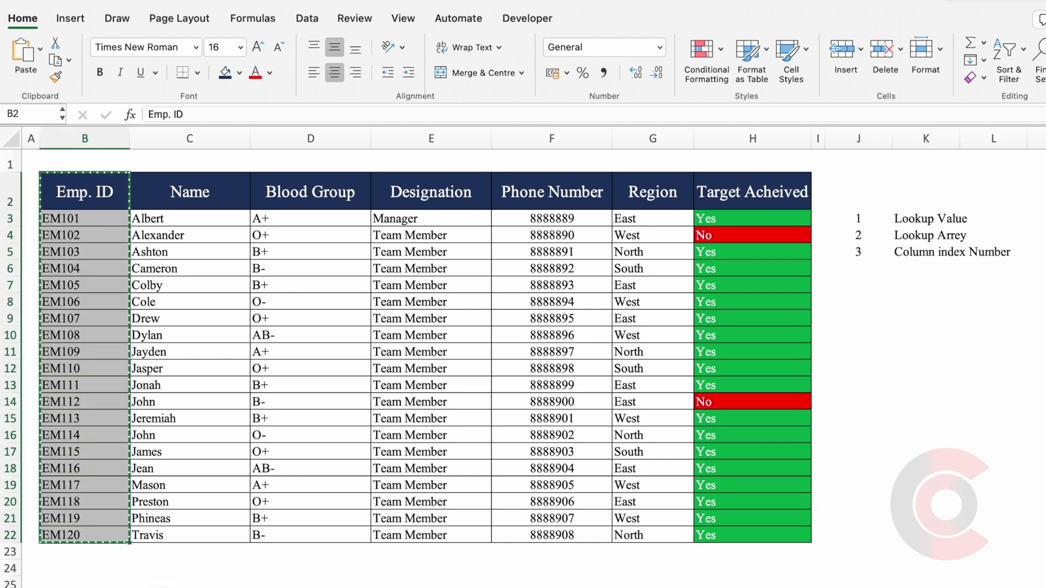
pyautogui.press('super+n')
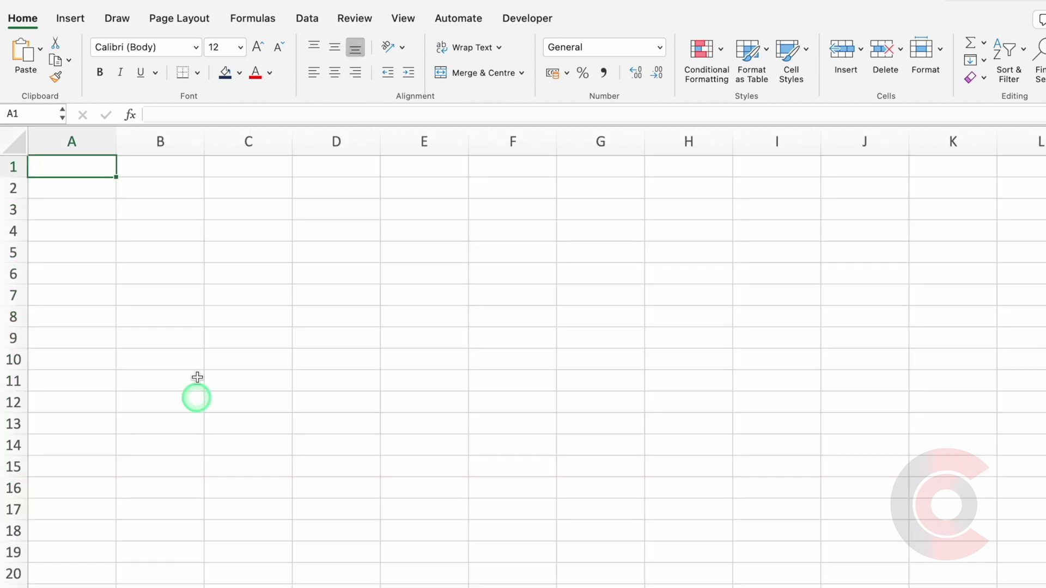
pyautogui.click(132, 214)
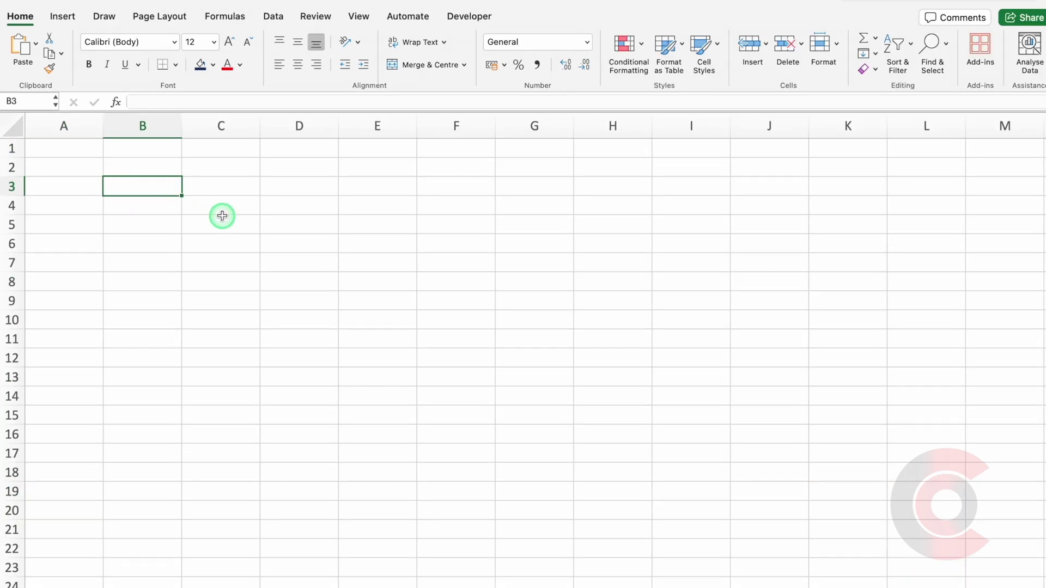
pyautogui.press('super+v')
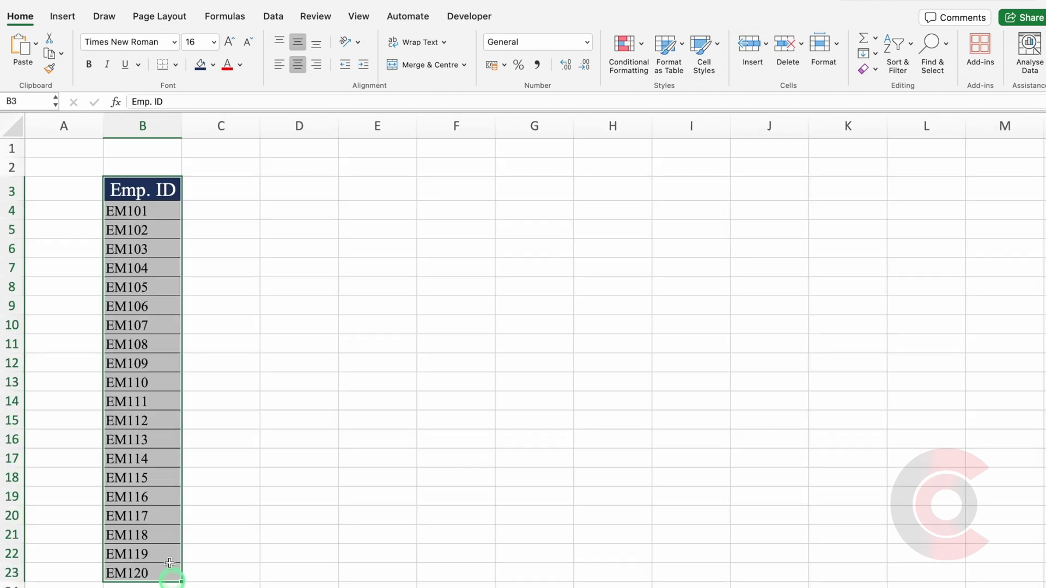
# Change the first two employee IDs in the copied column to EM120 in B4 and EM119 in B5.
pyautogui.click(155, 210)
pyautogui.click(185, 101)
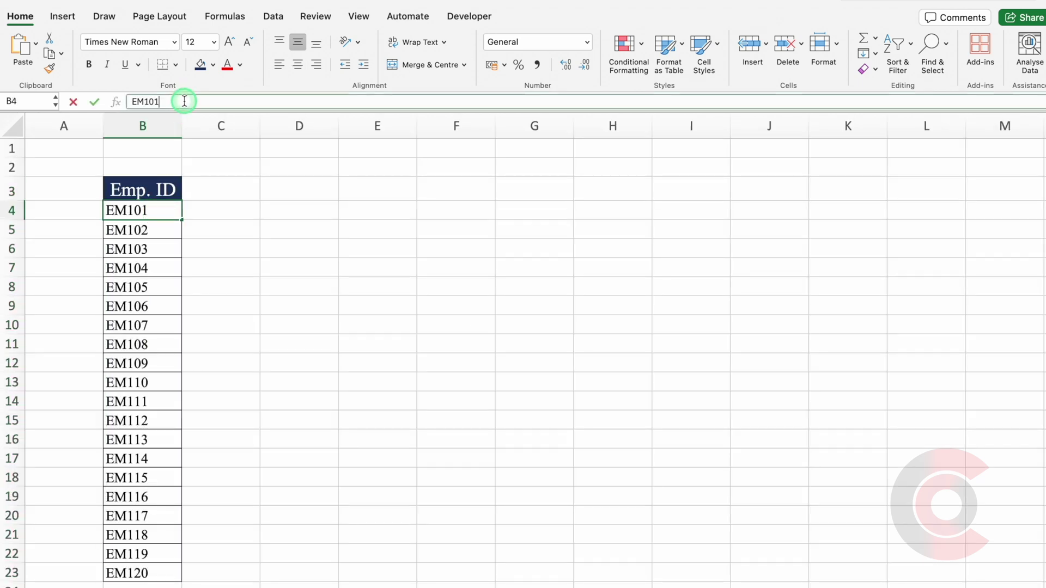
pyautogui.press('BackSpace')
pyautogui.press('BackSpace')
pyautogui.write('20')
pyautogui.press('Return')
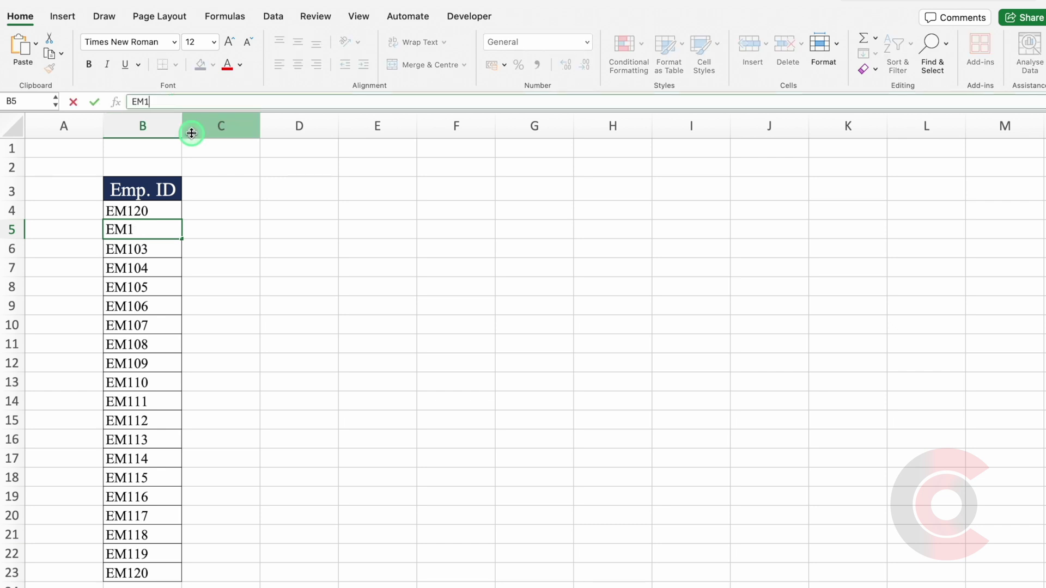
pyautogui.write('EM1119')
pyautogui.press('BackSpace')
pyautogui.press('BackSpace')
pyautogui.write('9')
# Fill the descending ID series from B4:B5 down the Emp. ID column to EM101 in B23.
pyautogui.click(175, 210)
pyautogui.moveTo(175, 210); pyautogui.dragTo(175, 228)
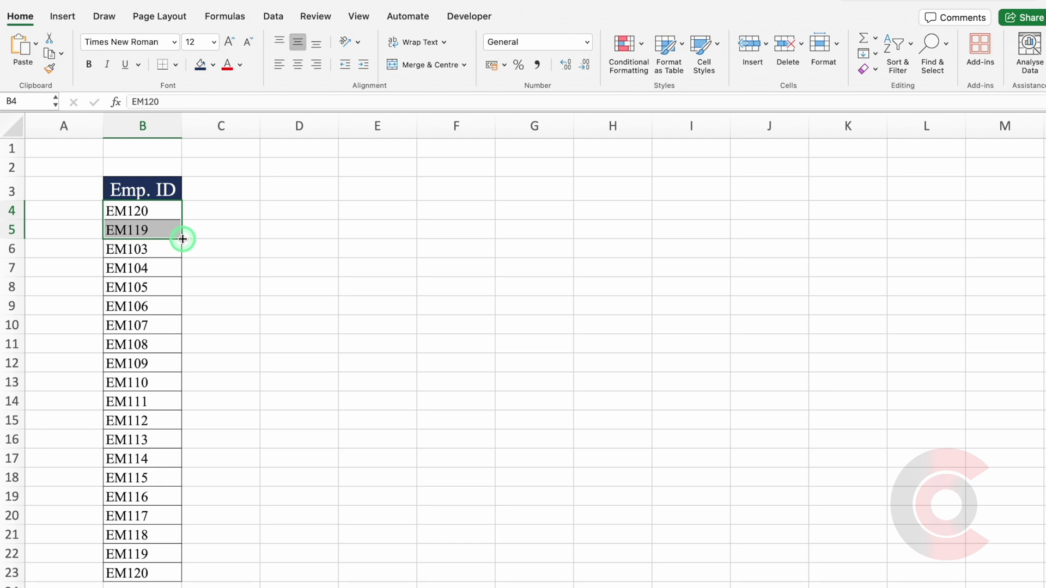
pyautogui.doubleClick(182, 239)
pyautogui.click(219, 195)
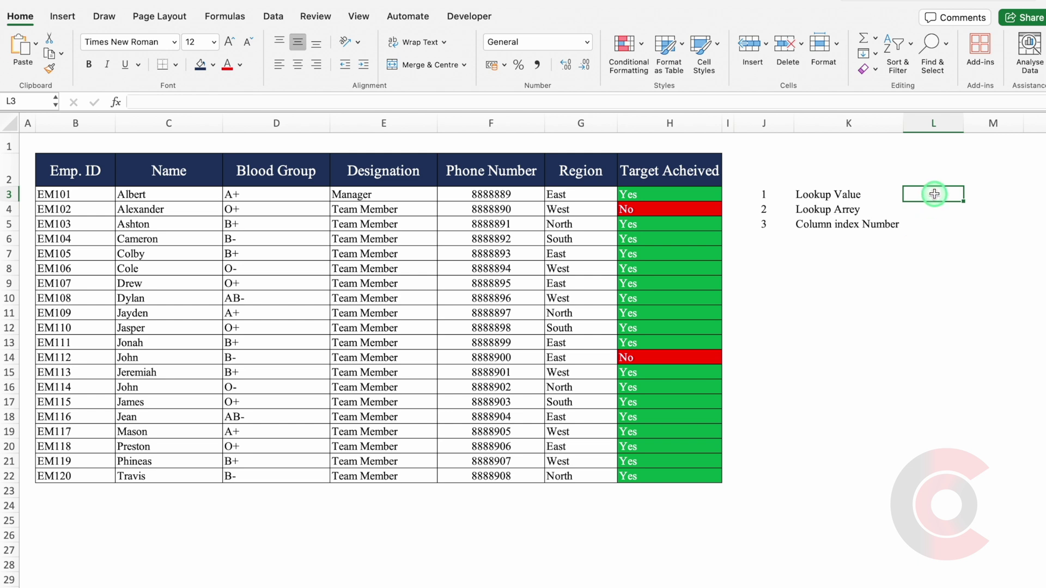
pyautogui.press('Return')
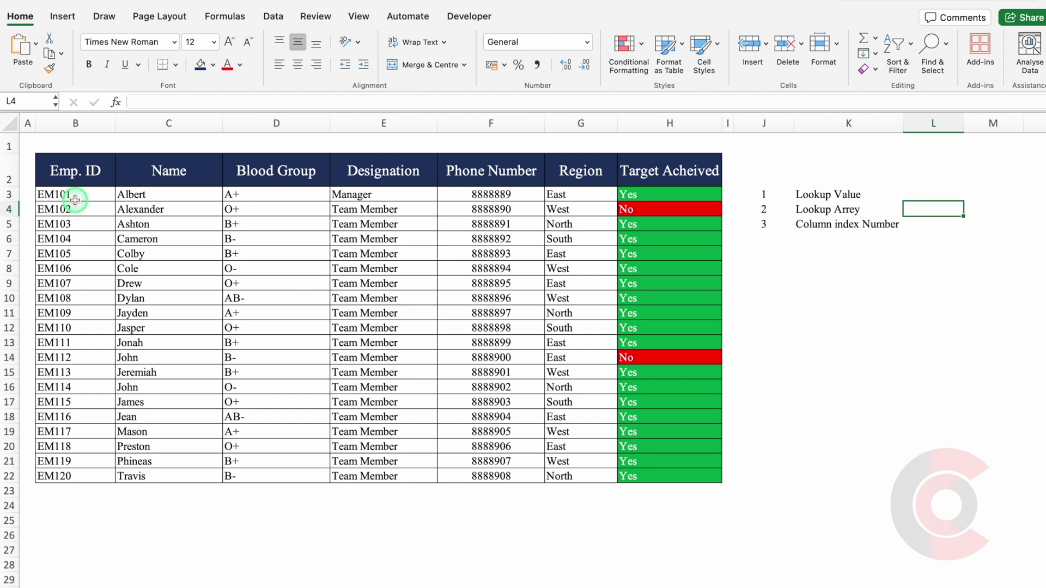
pyautogui.moveTo(74, 173); pyautogui.dragTo(619, 440)
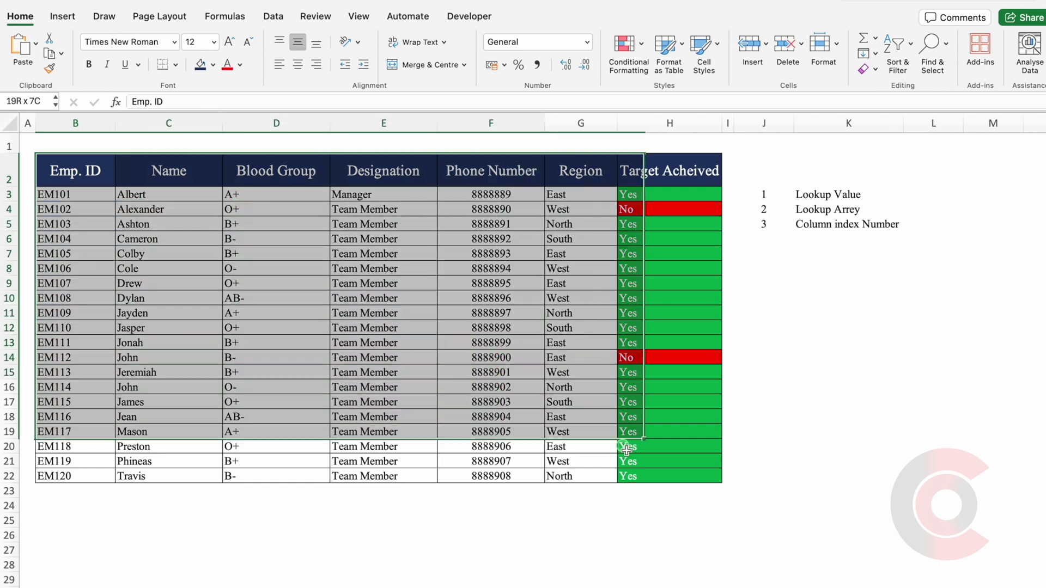
pyautogui.click(811, 344)
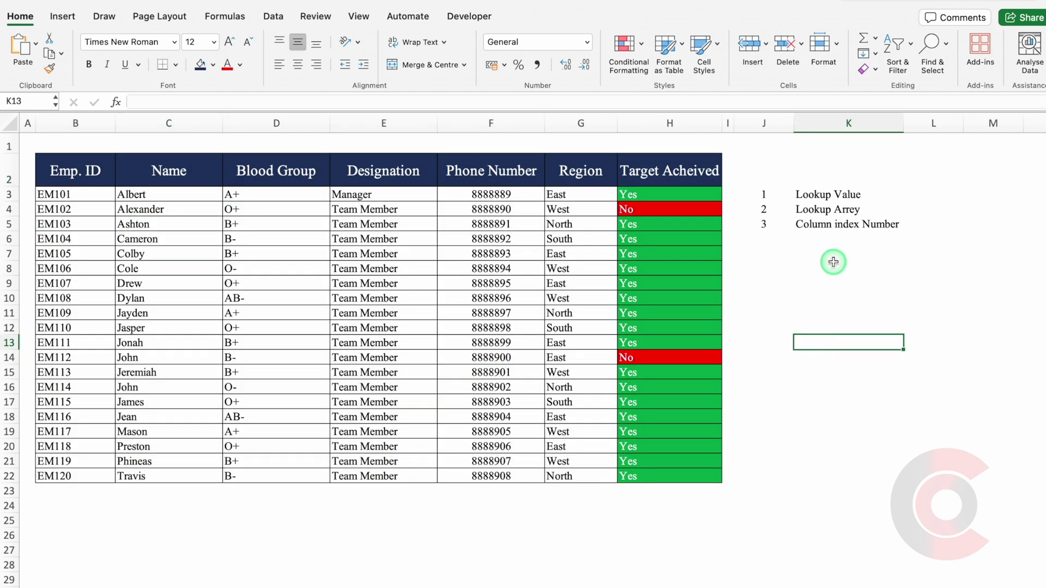
# Number the columns of the employee data sheet in row 1 from 1 in A1 through 8 in H1.
pyautogui.click(33, 142)
pyautogui.write('1')
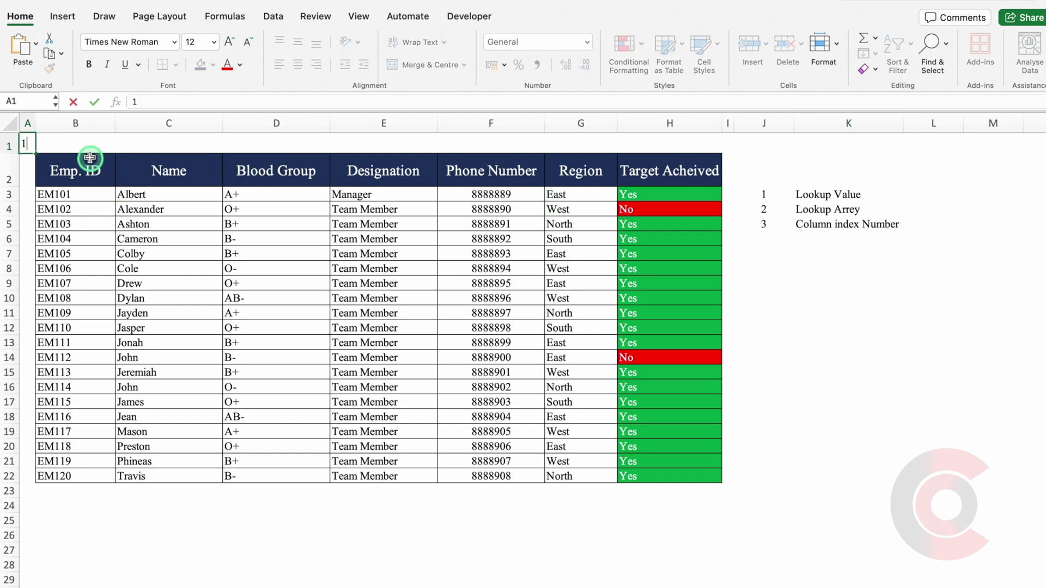
pyautogui.click(83, 144)
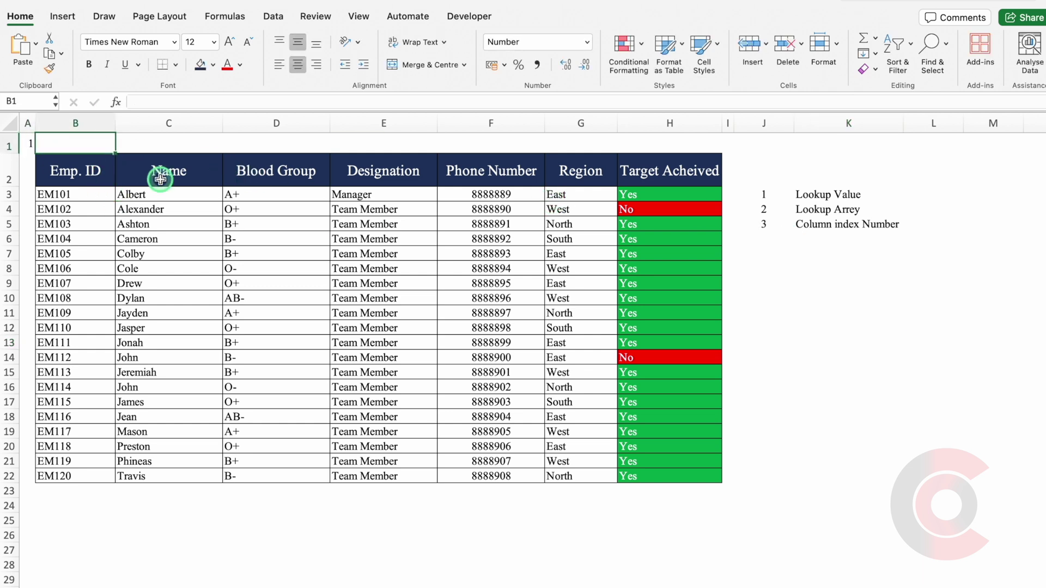
pyautogui.write('2')
pyautogui.moveTo(27, 144); pyautogui.dragTo(681, 162)
pyautogui.click(181, 165)
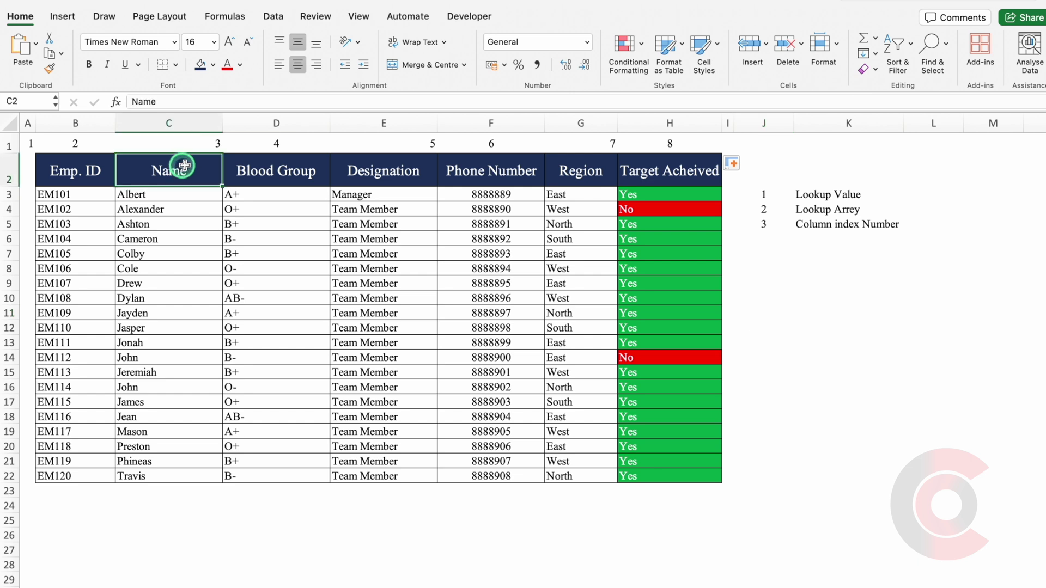
pyautogui.click(282, 167)
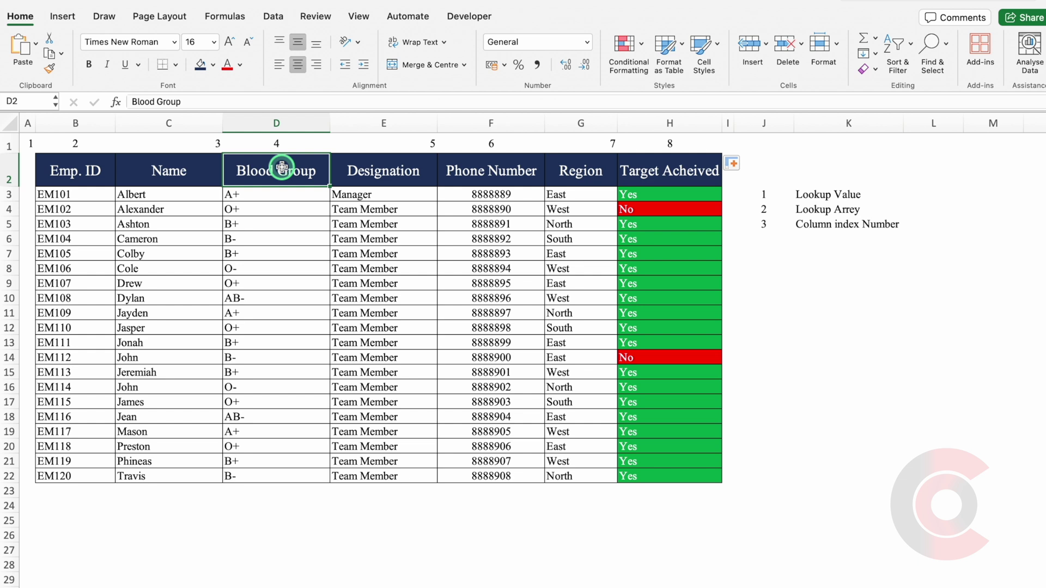
pyautogui.click(86, 175)
# Renumber row 1 so the table columns run from 1 in B1 through 7 in H1, and clear A1.
pyautogui.click(84, 145)
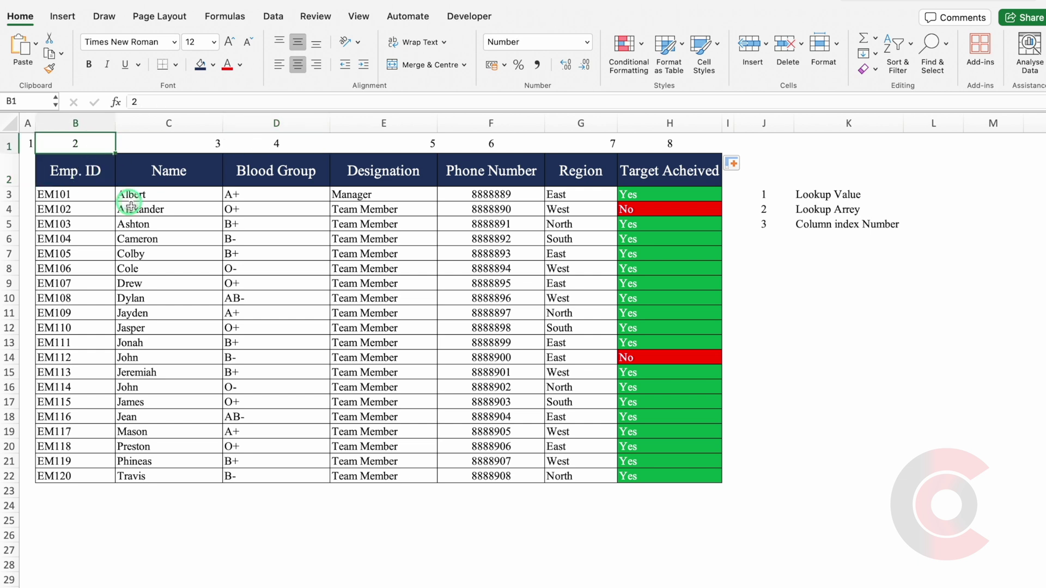
pyautogui.write('1')
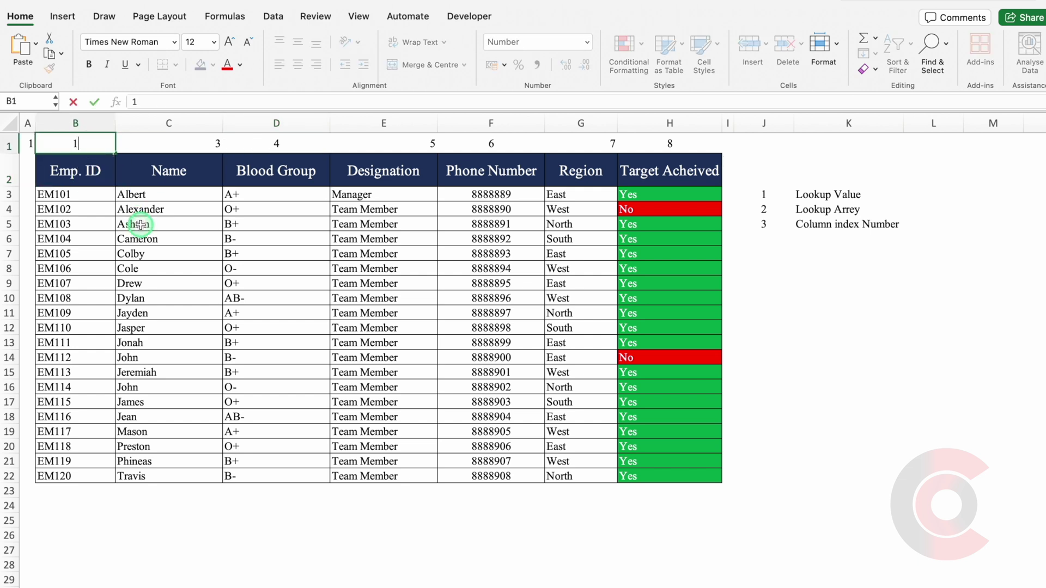
pyautogui.press('Tab')
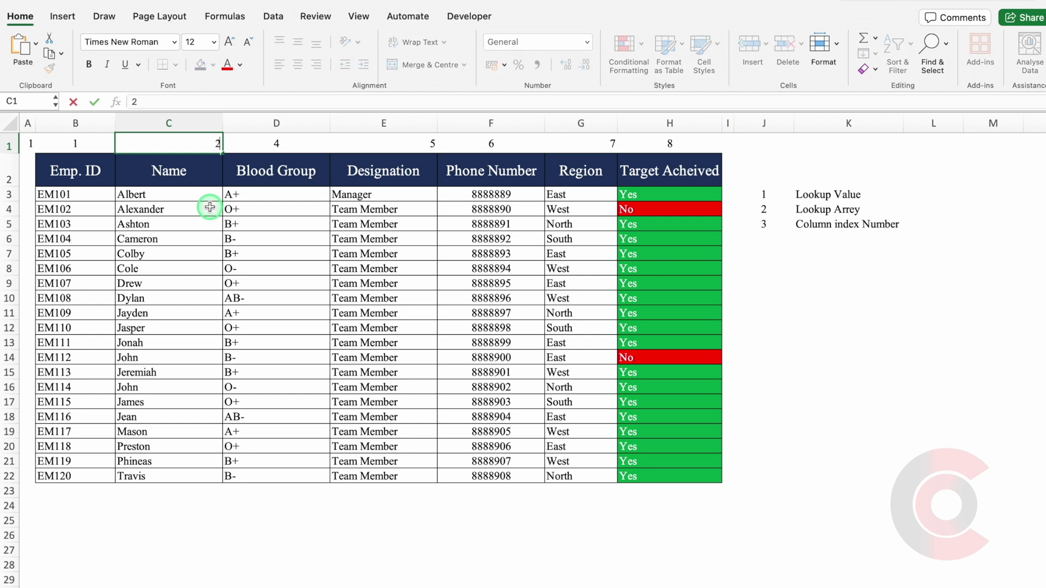
pyautogui.click(28, 143)
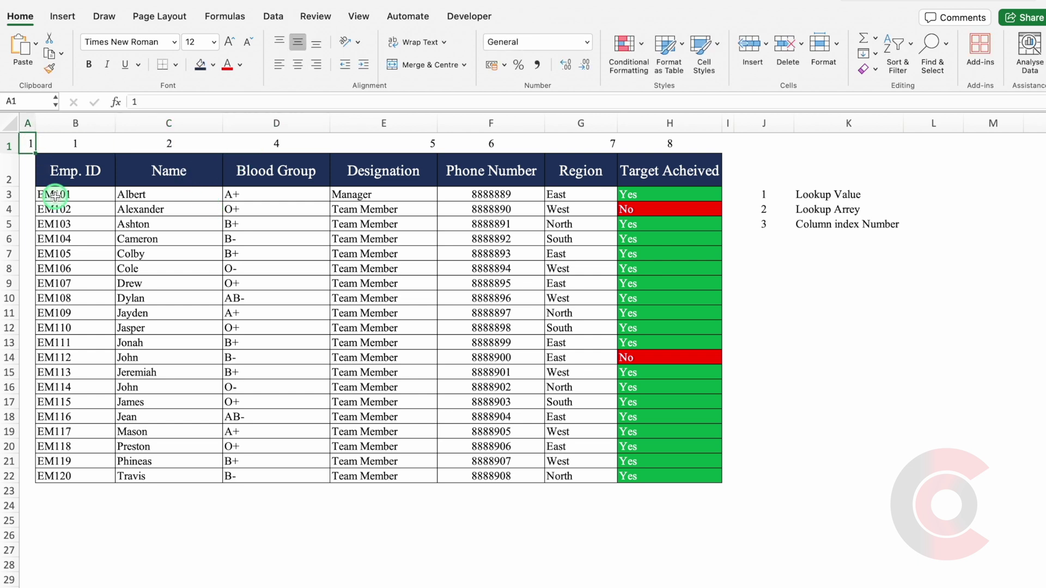
pyautogui.moveTo(75, 144); pyautogui.dragTo(679, 162)
pyautogui.click(490, 506)
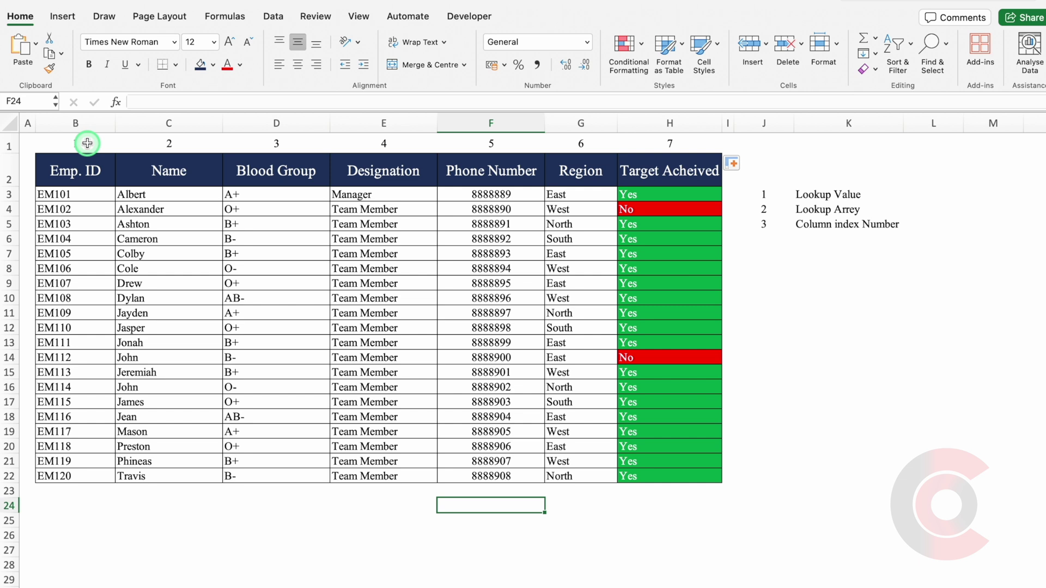
# Copy the headers Name through Target Acheived (C2:H2) into the reversed Emp. ID worksheet starting at cell C3.
pyautogui.click(95, 170)
pyautogui.moveTo(152, 169); pyautogui.dragTo(678, 163)
pyautogui.press('super+c')
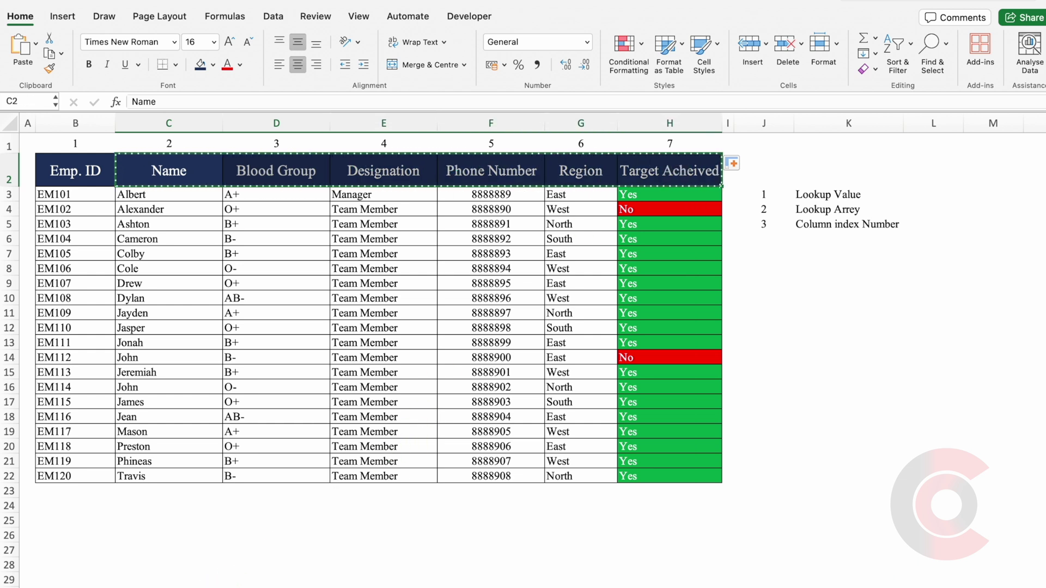
pyautogui.hotkey('ctrl', 'pagedown')
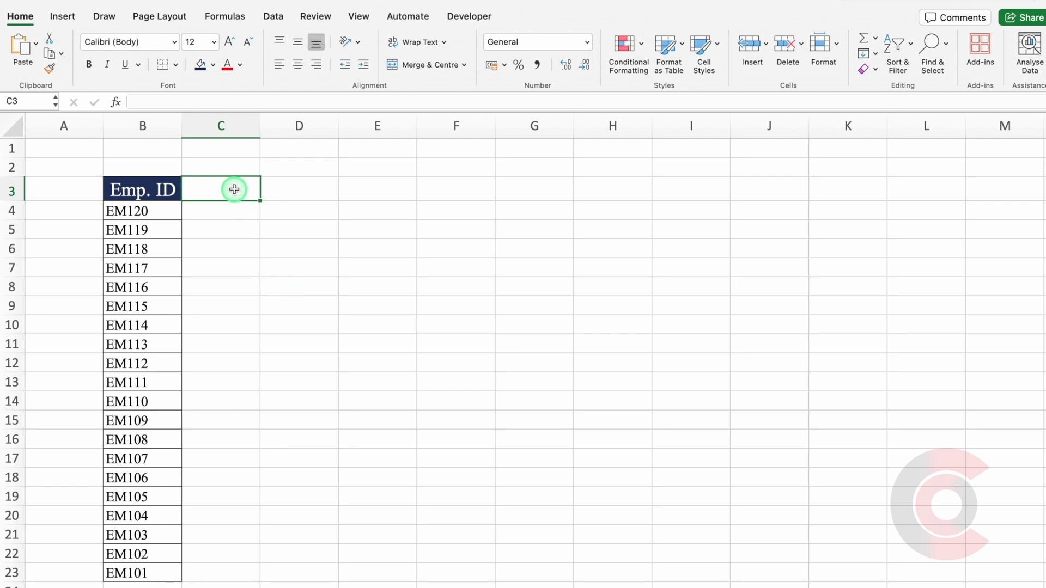
pyautogui.press('super+v')
# Adjust the column widths by autofitting columns C to H, narrowing column A and widening the Name column.
pyautogui.moveTo(218, 124); pyautogui.dragTo(652, 131)
pyautogui.doubleClick(652, 126)
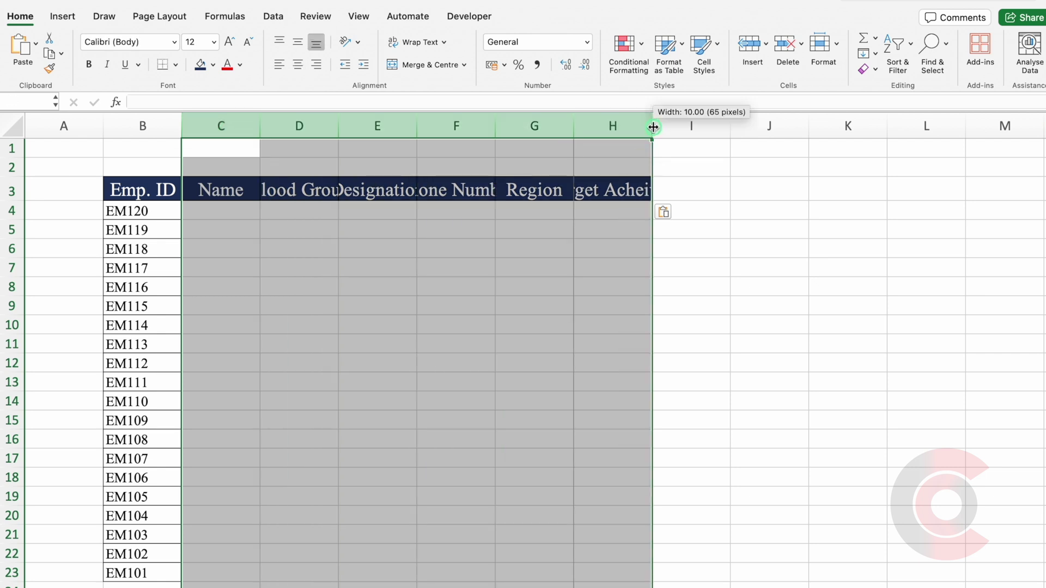
pyautogui.click(817, 189)
pyautogui.moveTo(103, 126); pyautogui.dragTo(40, 129)
pyautogui.moveTo(174, 126); pyautogui.dragTo(283, 146)
# Apply all borders to the table range B3:H23 and hide the worksheet gridlines.
pyautogui.moveTo(104, 189); pyautogui.dragTo(744, 572)
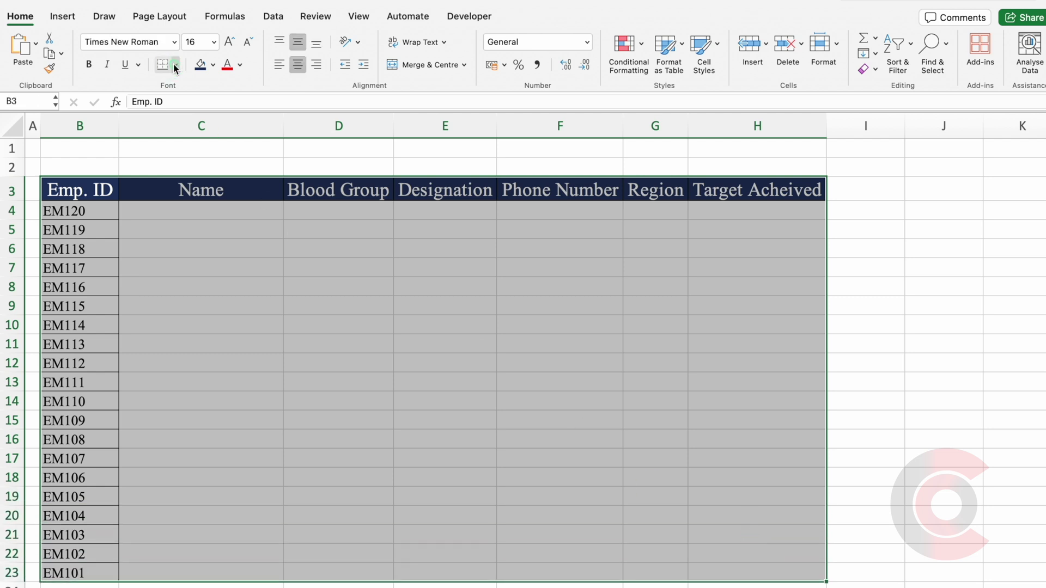
pyautogui.click(176, 64)
pyautogui.click(186, 161)
pyautogui.click(360, 16)
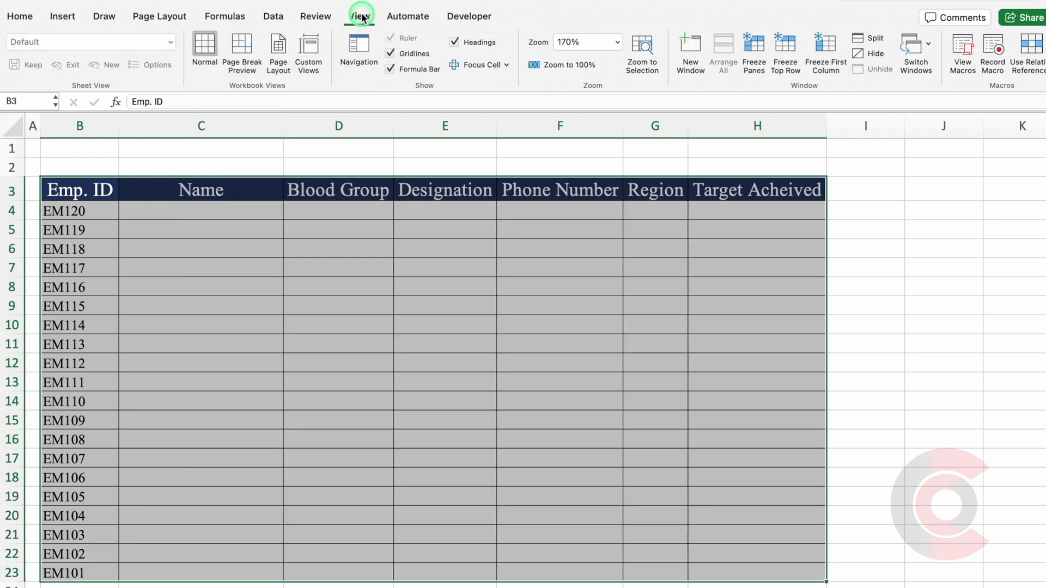
pyautogui.click(390, 53)
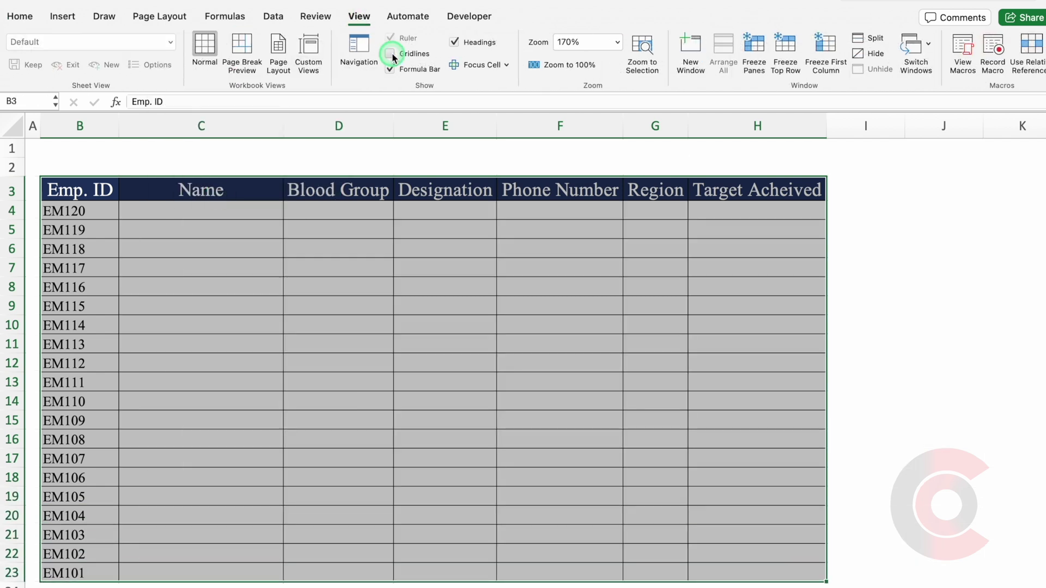
pyautogui.click(236, 225)
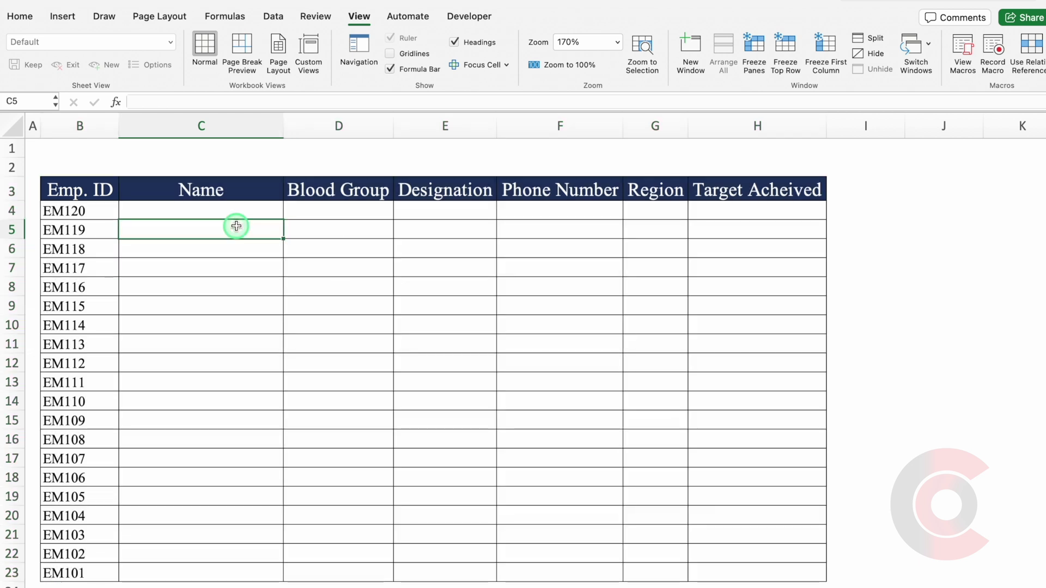
pyautogui.press('Up')
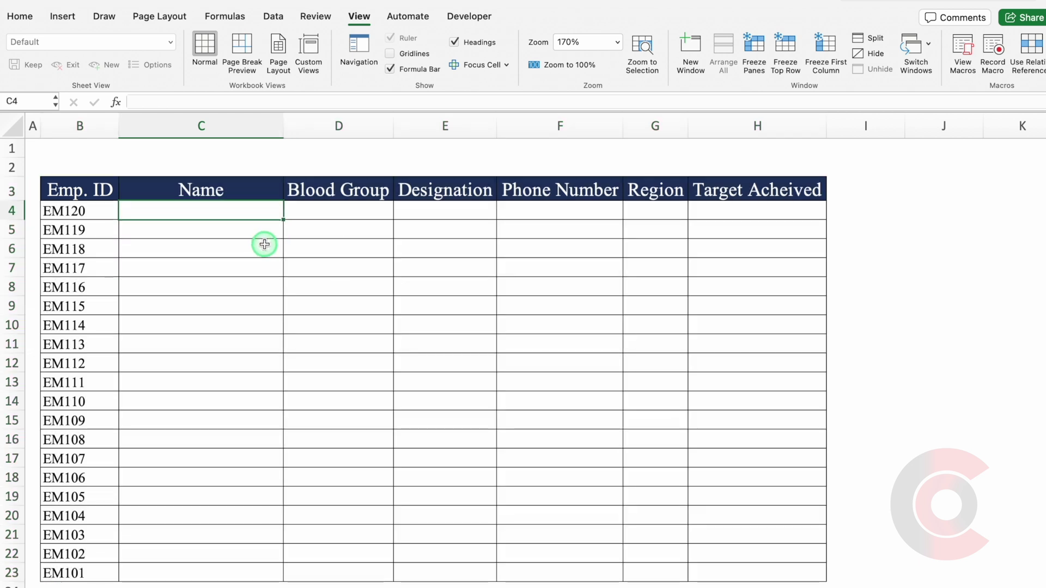
# Enter a lookup in C4 with the formula =VLOOKUP(B4,'VLookup Small Data'!$B:$H,2,0).
pyautogui.write('=')
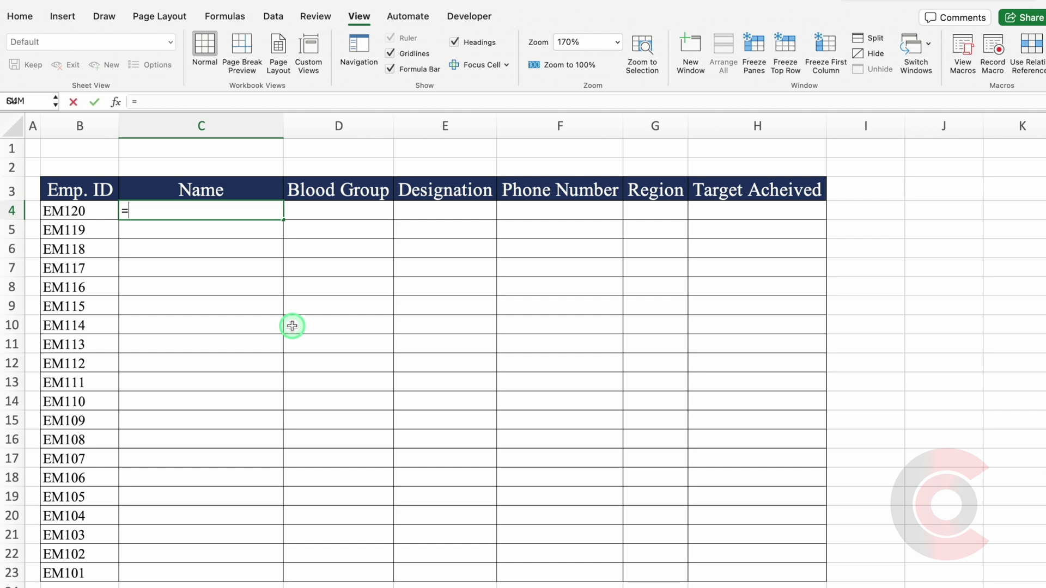
pyautogui.write('vlo')
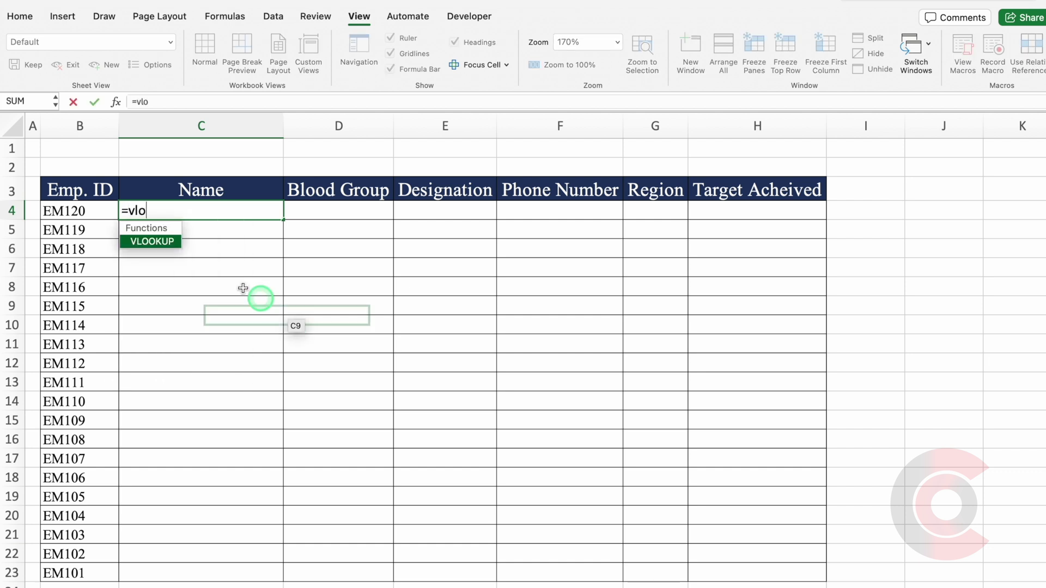
pyautogui.doubleClick(157, 241)
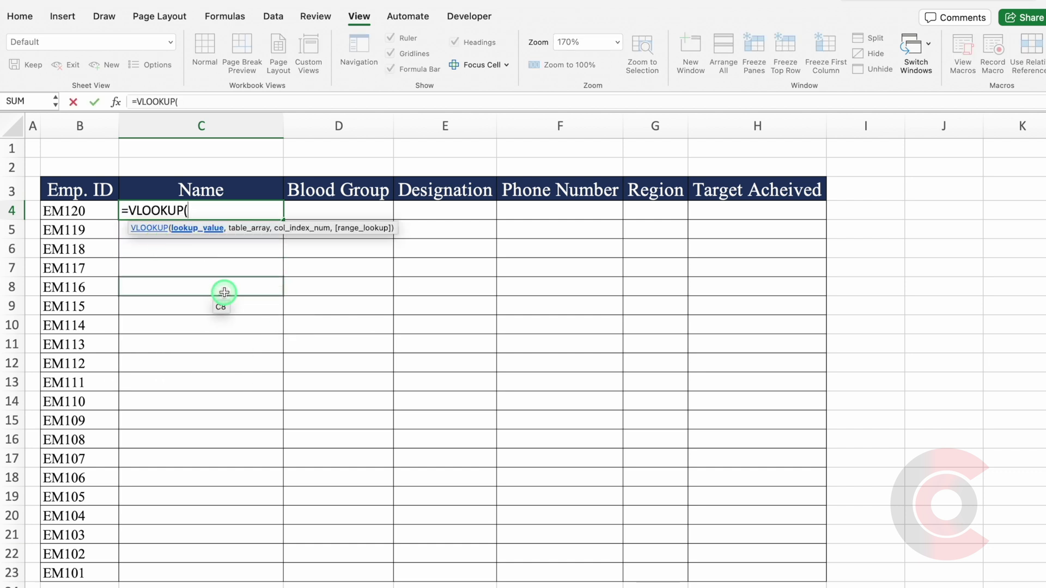
pyautogui.click(96, 212)
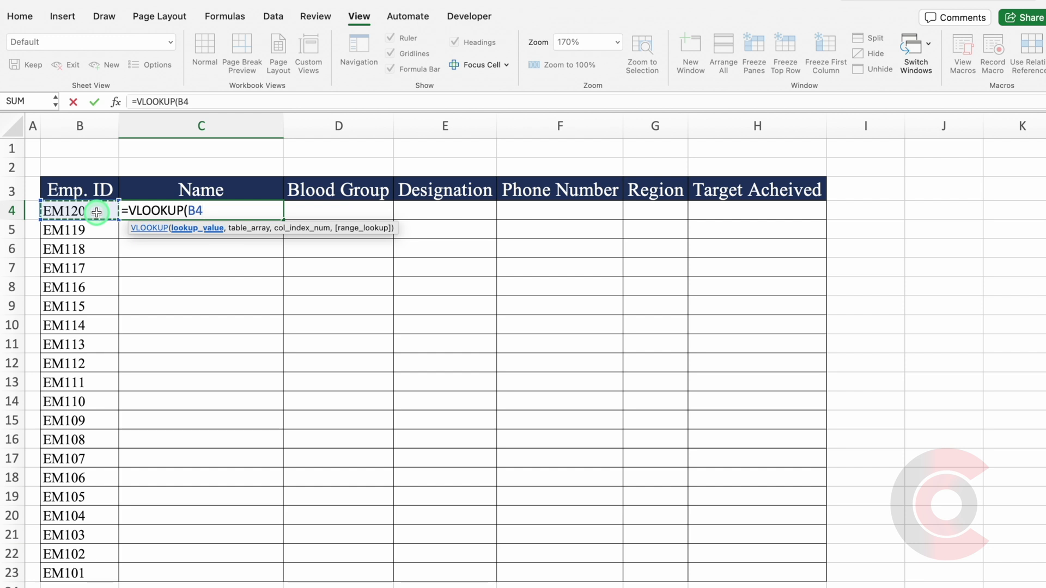
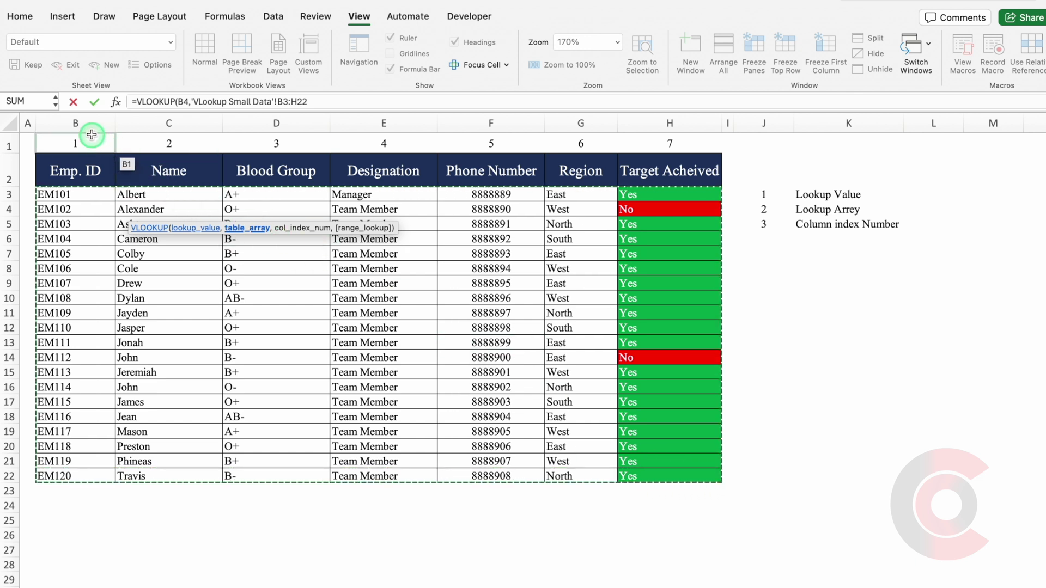
pyautogui.moveTo(89, 131); pyautogui.dragTo(661, 148)
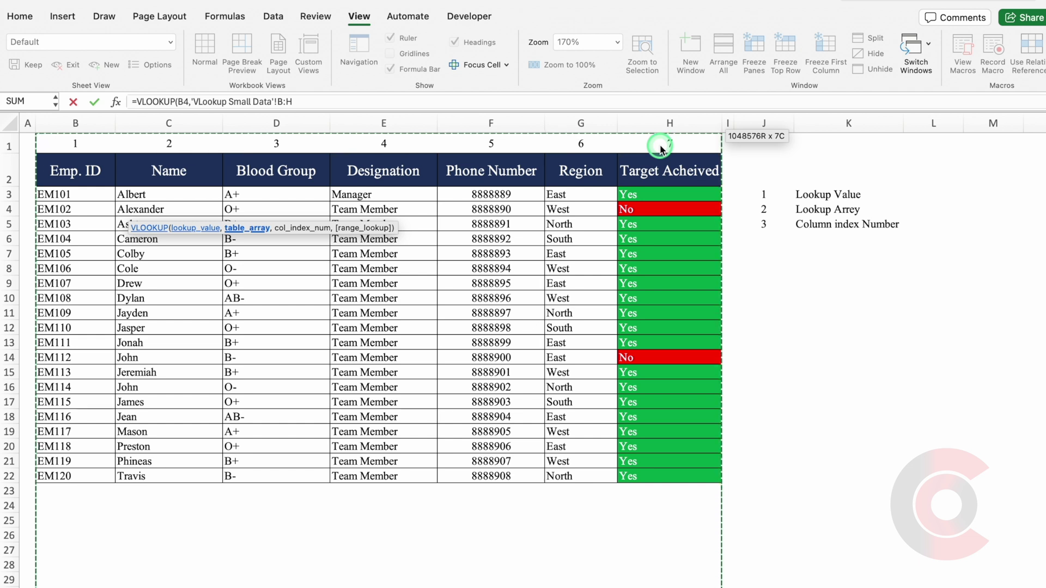
pyautogui.press('F4')
pyautogui.write(',')
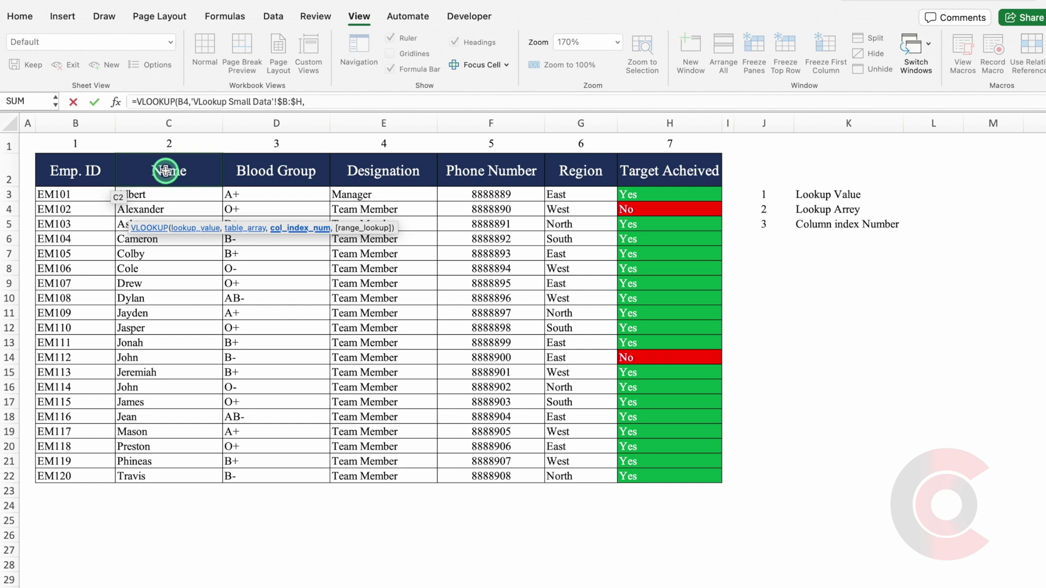
pyautogui.write('2,')
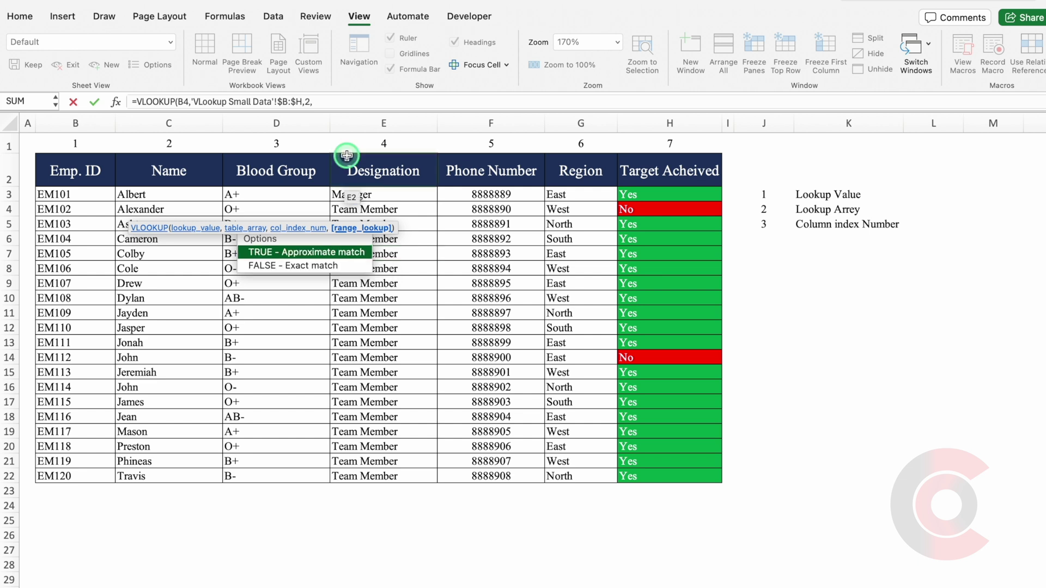
pyautogui.click(338, 101)
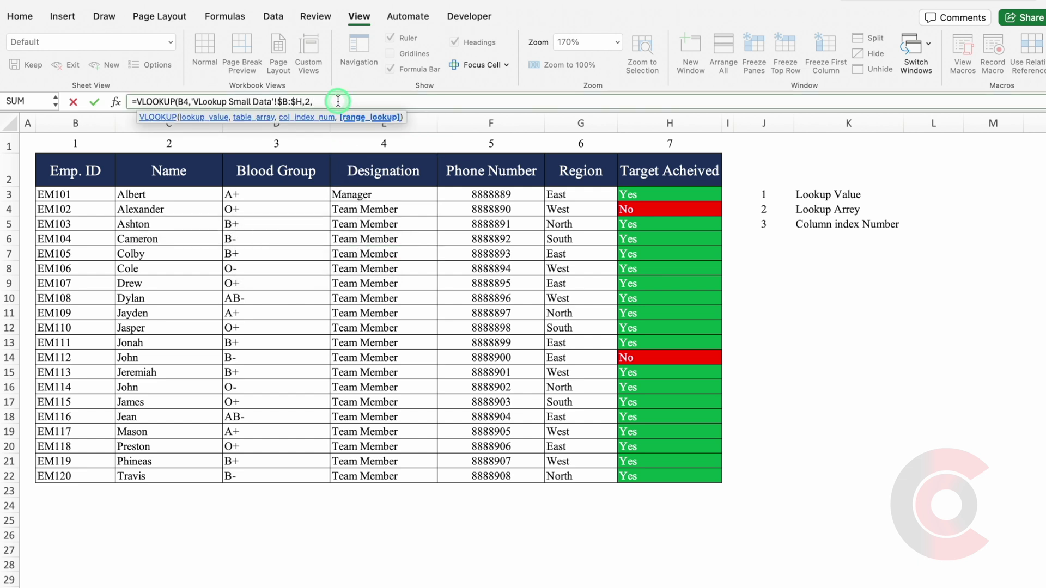
pyautogui.write('0')
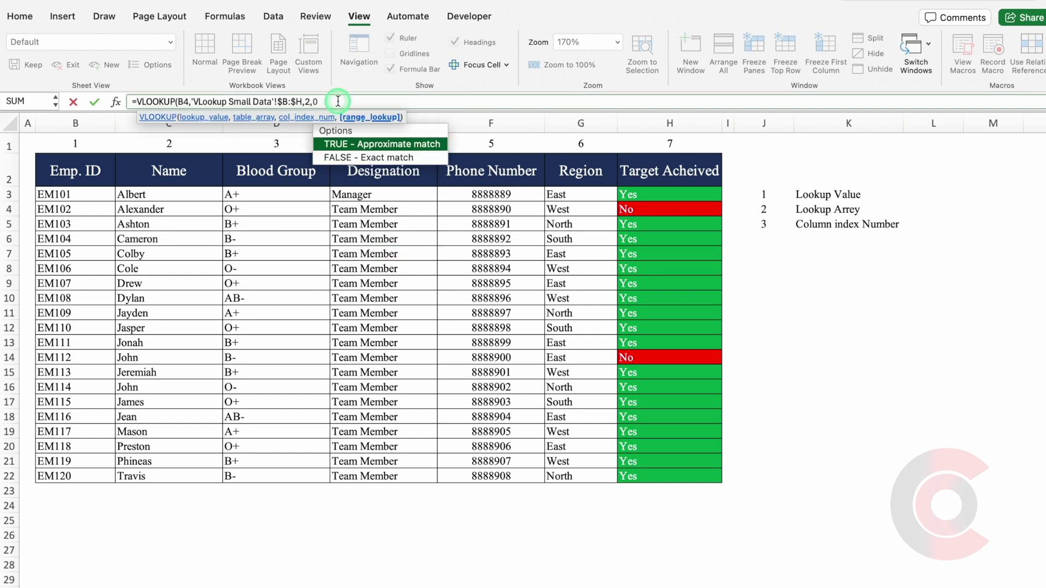
pyautogui.write(')')
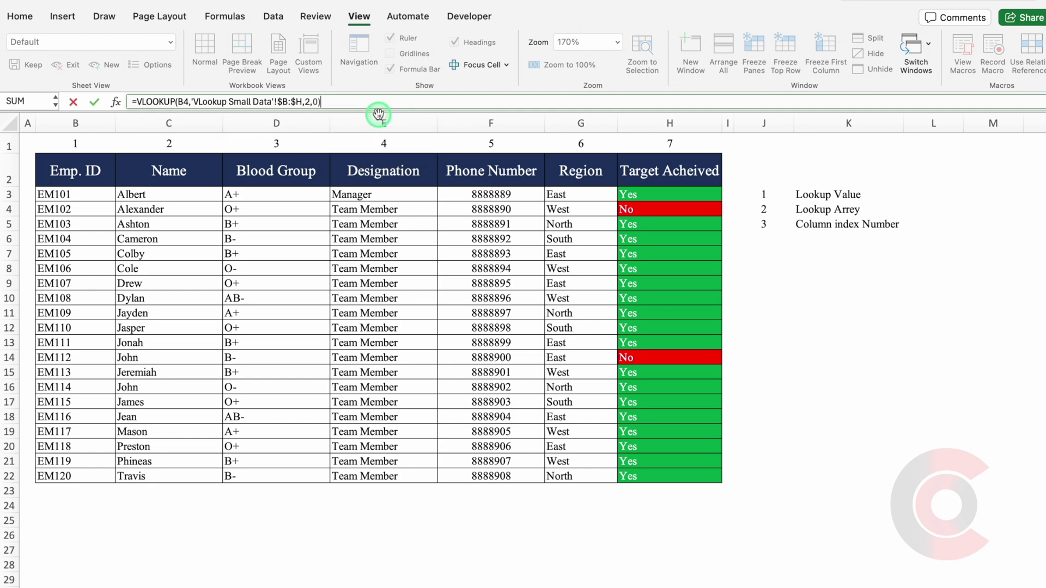
pyautogui.press('Return')
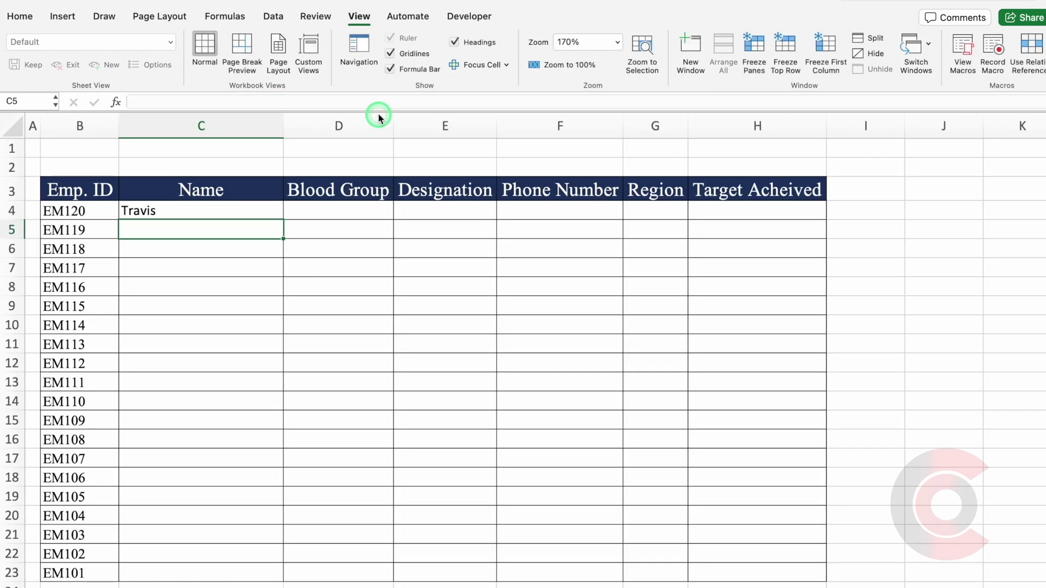
# Try filling the VLOOKUP formula from C4 across row 4 to H4, and undo the fill.
pyautogui.click(224, 210)
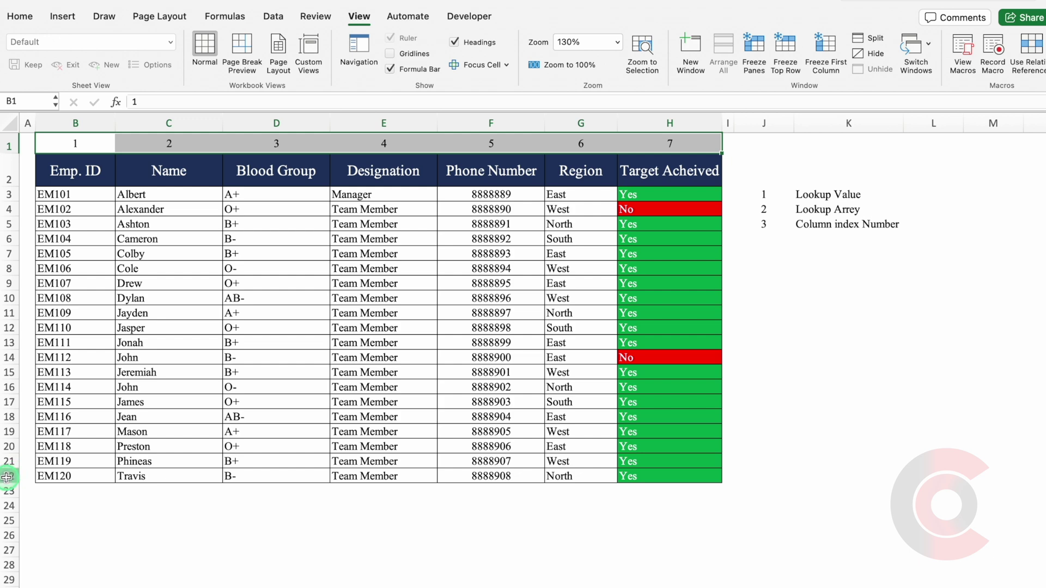
pyautogui.click(7, 477)
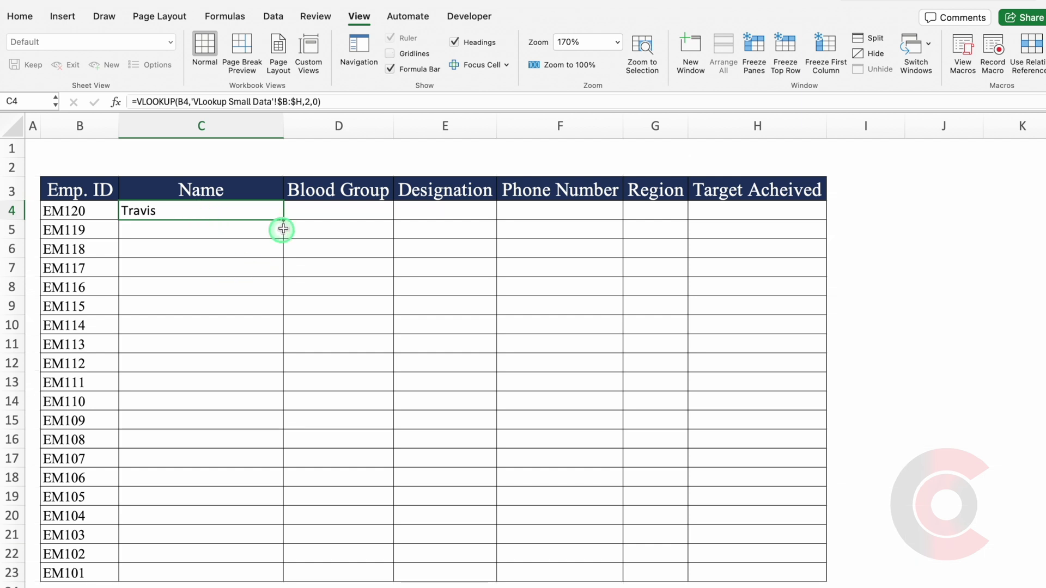
pyautogui.moveTo(283, 219); pyautogui.dragTo(768, 227)
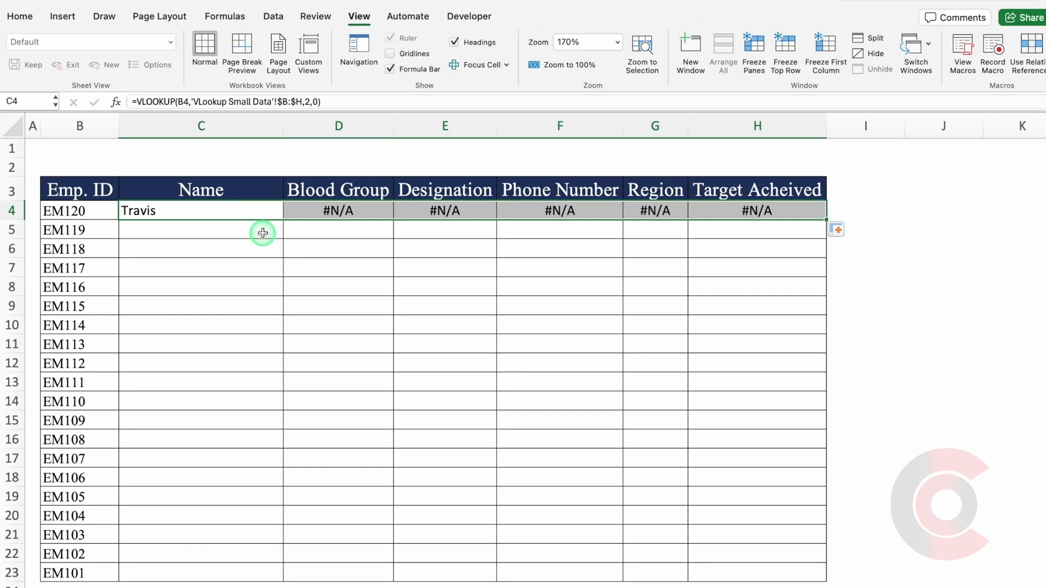
pyautogui.press('super+z')
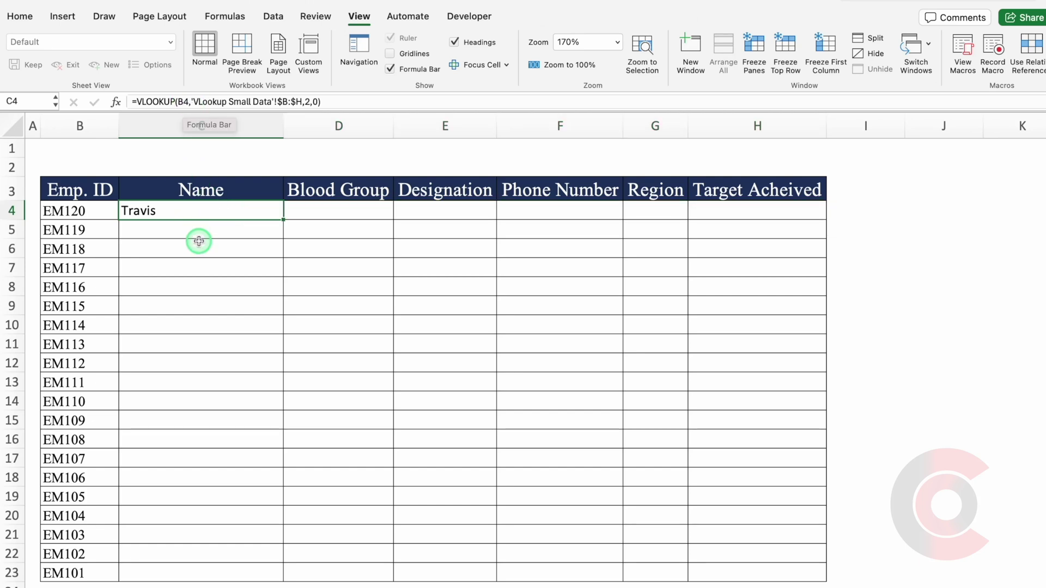
# Clear C4 and start a new VLOOKUP there with $B4, its column locked, as the lookup value.
pyautogui.press('Delete')
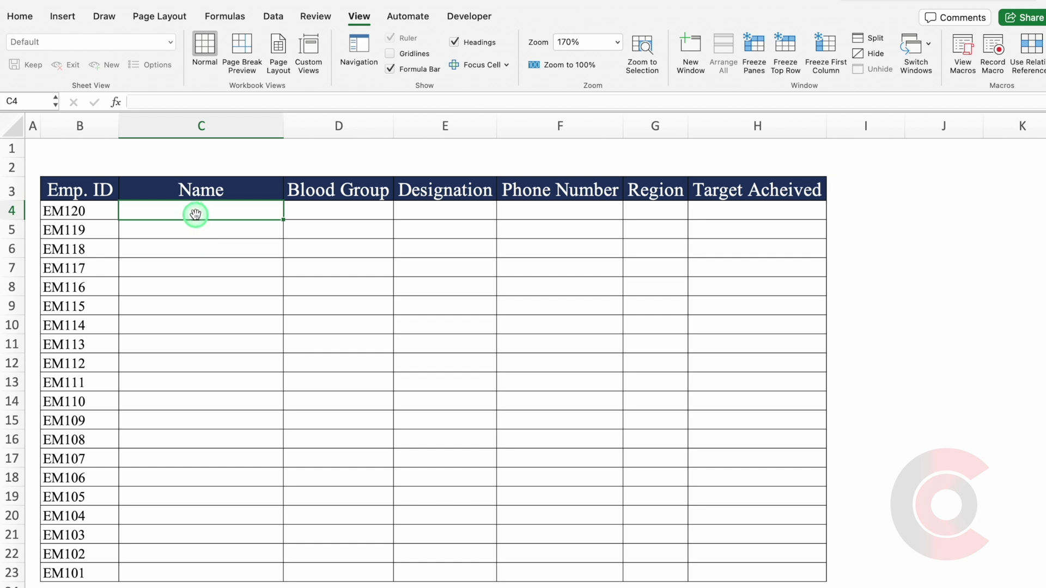
pyautogui.write('=vlo')
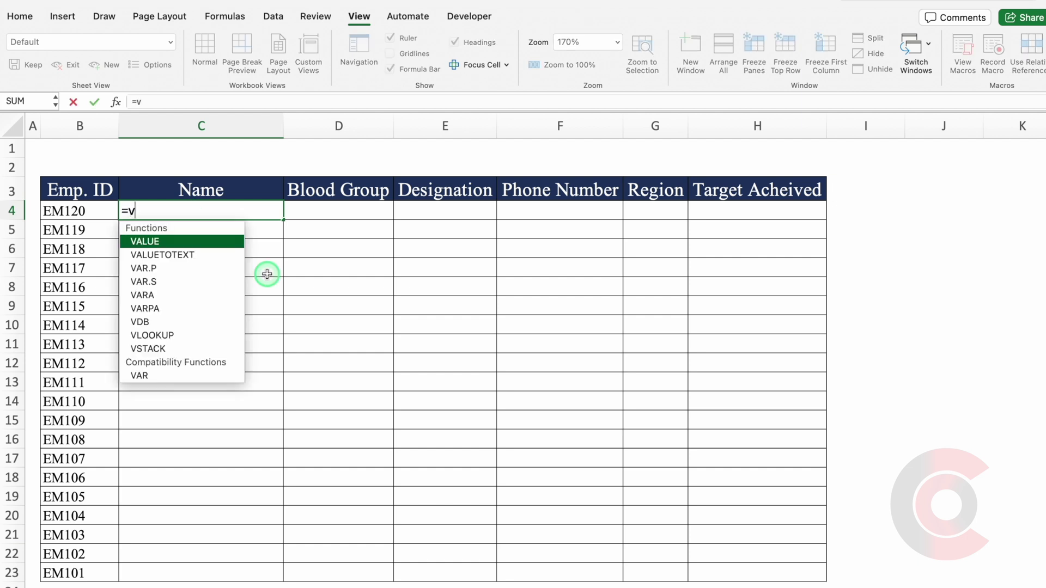
pyautogui.doubleClick(176, 241)
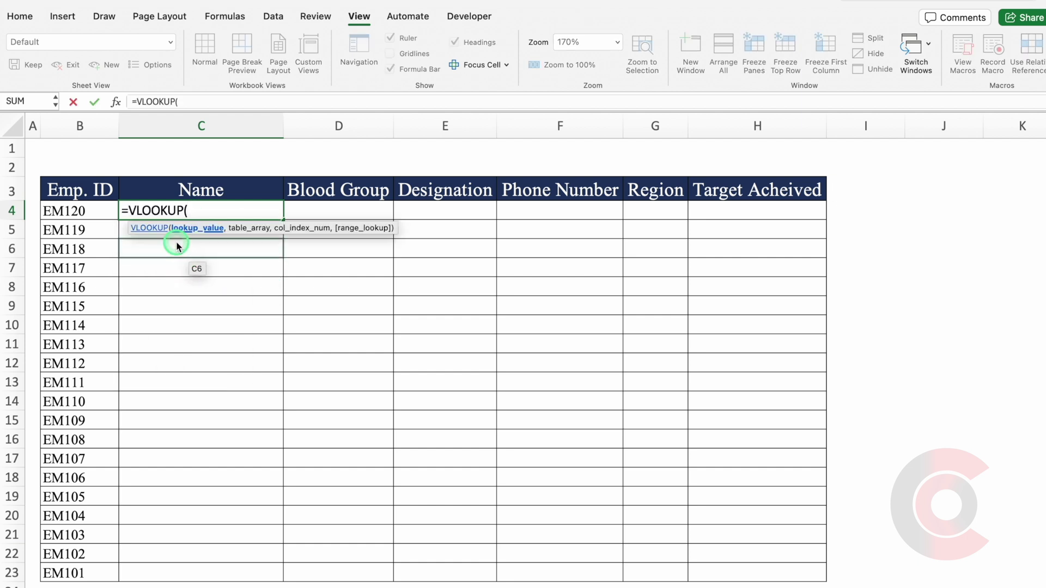
pyautogui.click(91, 210)
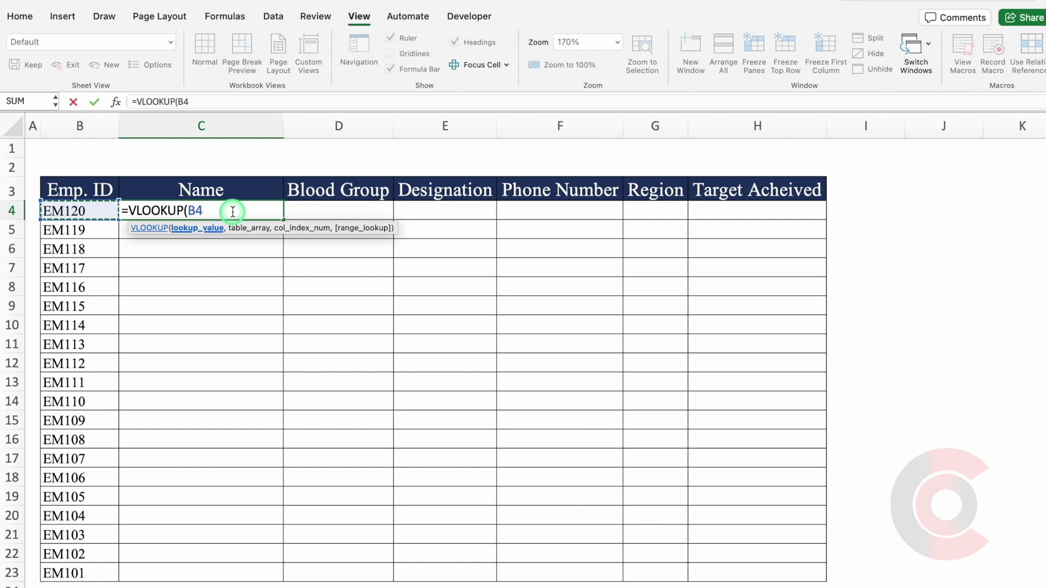
pyautogui.click(189, 210)
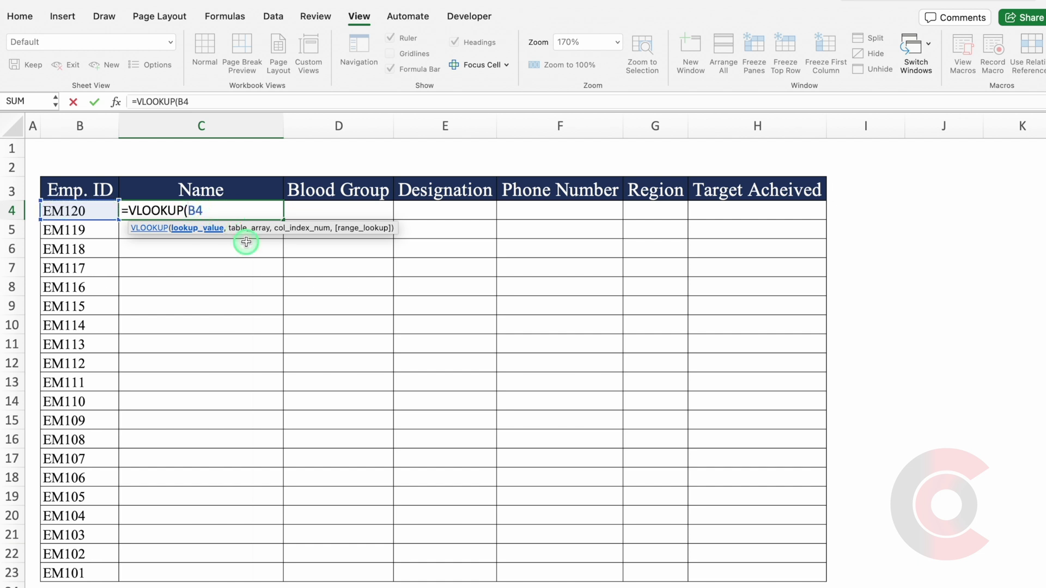
pyautogui.write('$')
pyautogui.click(233, 210)
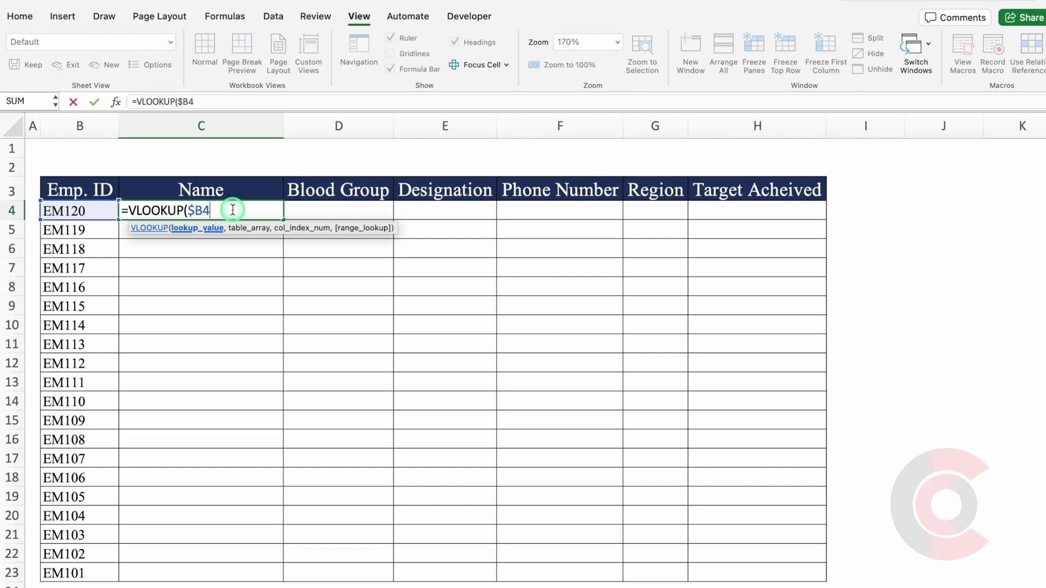
pyautogui.write(',')
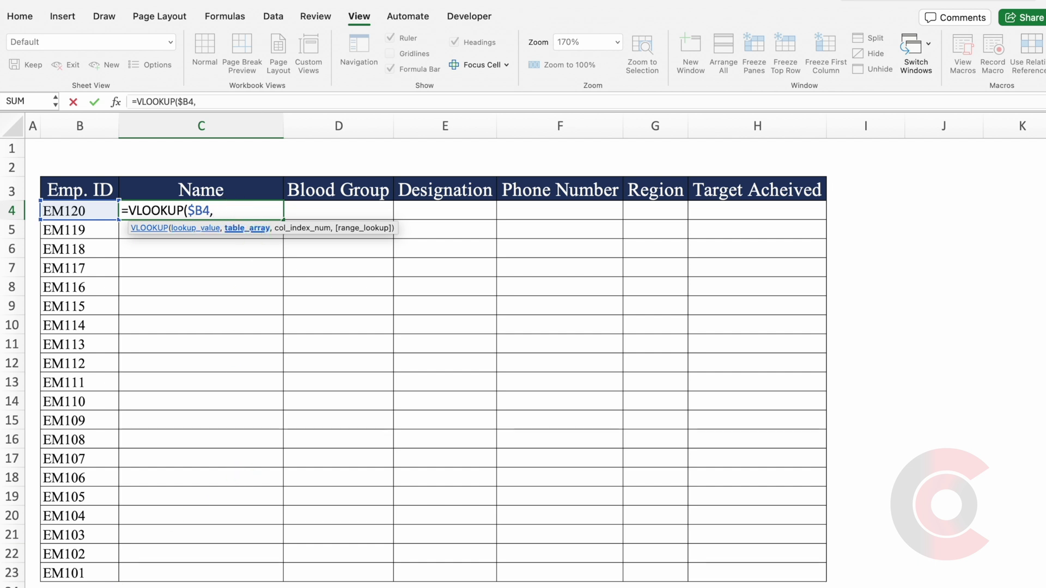
# Complete the C4 VLOOKUP with table array 'VLookup Small Data'!$B:$H, column index 2 and match type 0.
pyautogui.click(118, 587)
pyautogui.moveTo(76, 123); pyautogui.dragTo(657, 124)
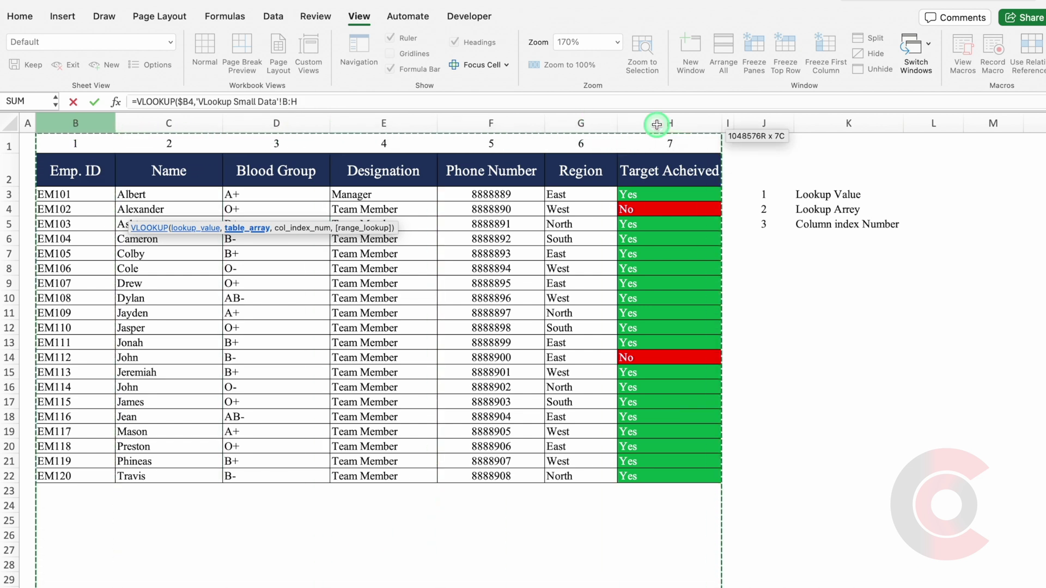
pyautogui.press('F4')
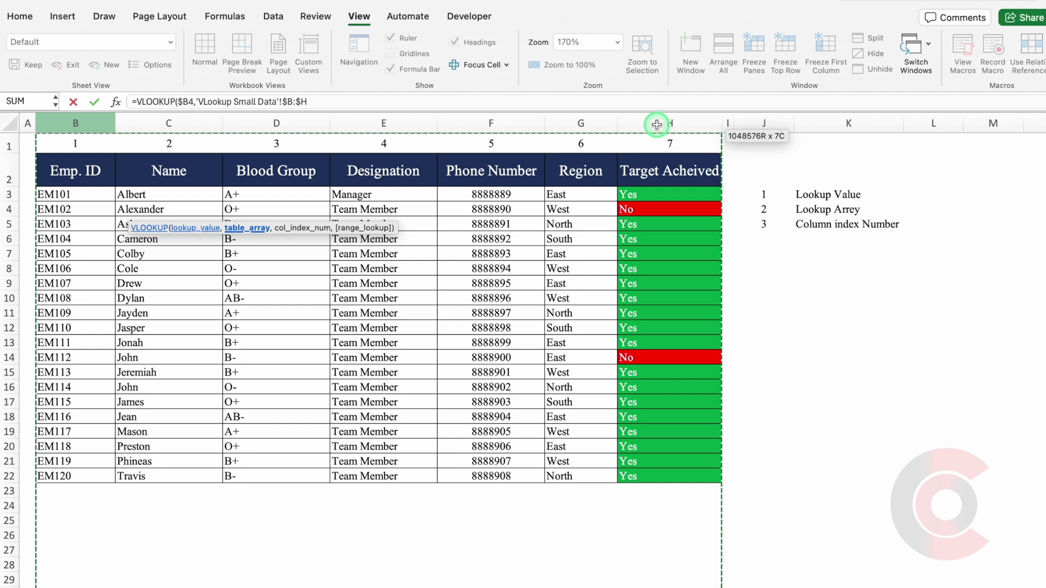
pyautogui.write(',')
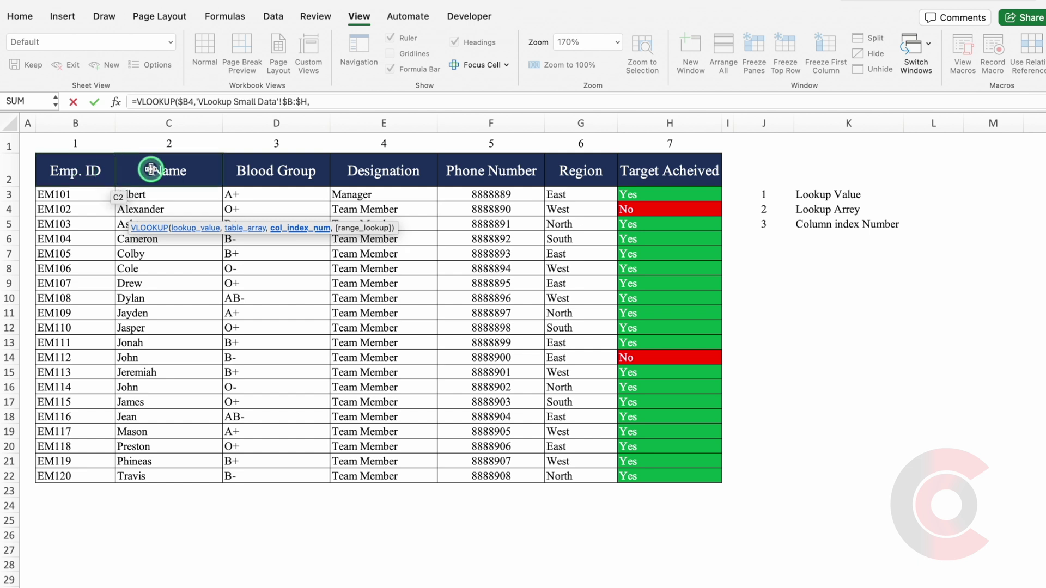
pyautogui.write('2')
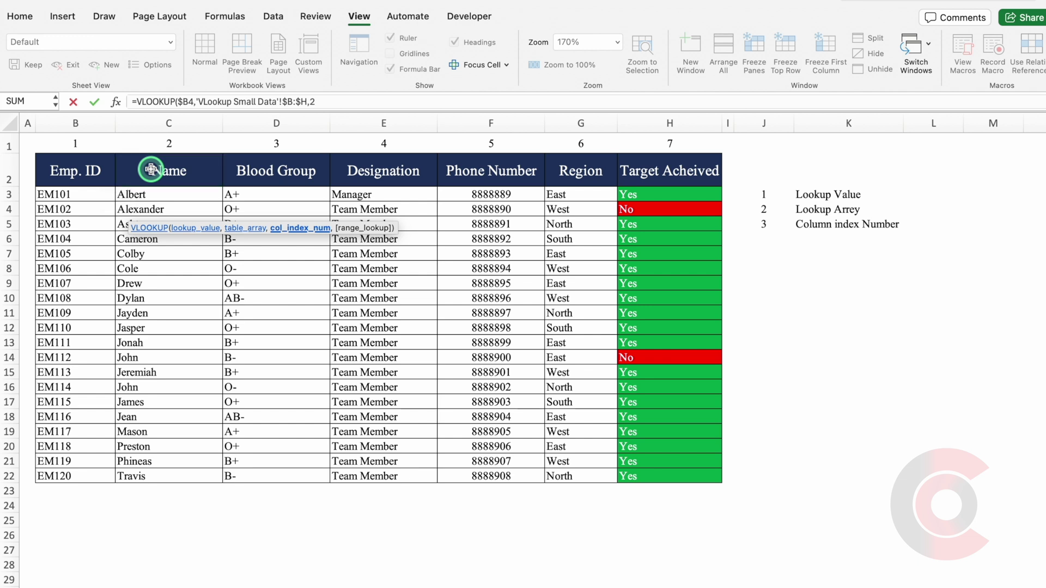
pyautogui.write(',0')
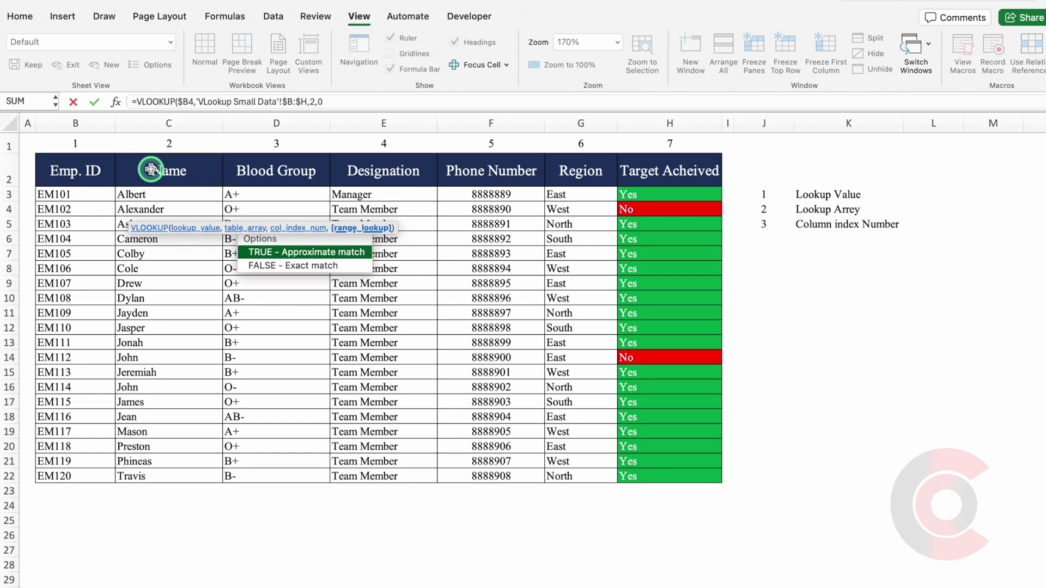
pyautogui.write(')')
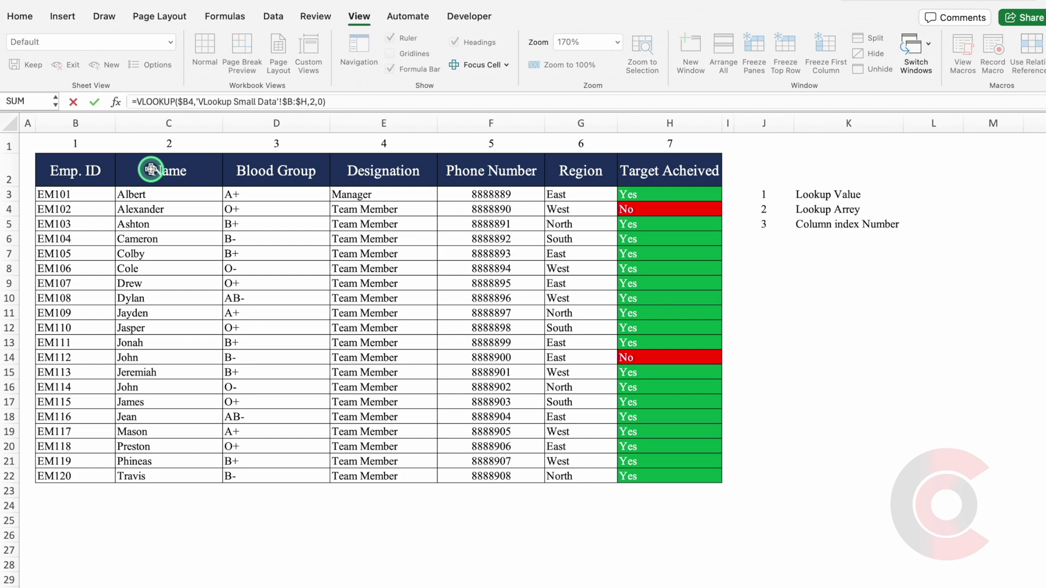
pyautogui.press('Return')
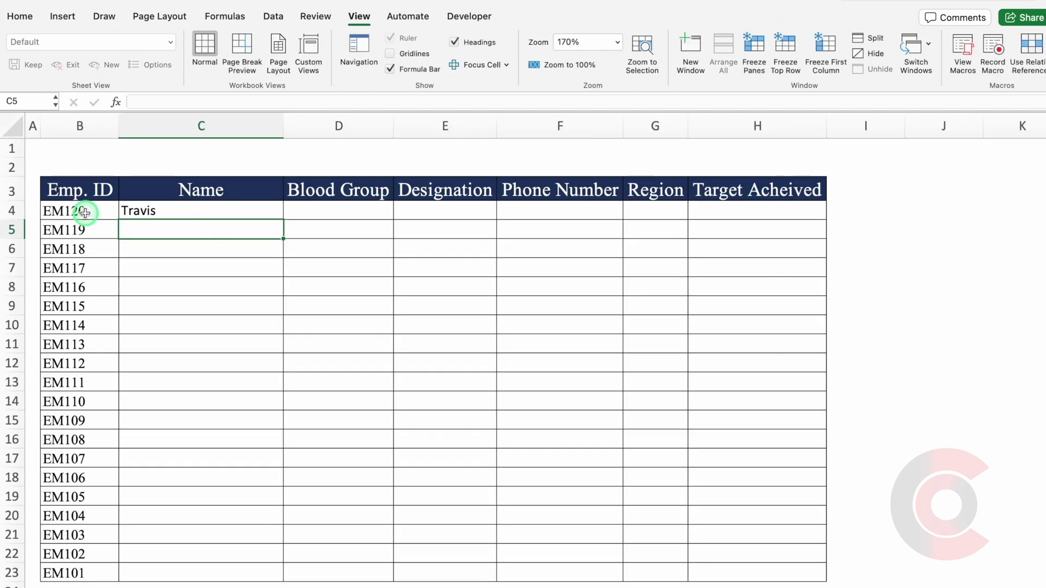
# Test the name lookup by deleting the Emp. ID in B4, and undo the deletion.
pyautogui.click(84, 213)
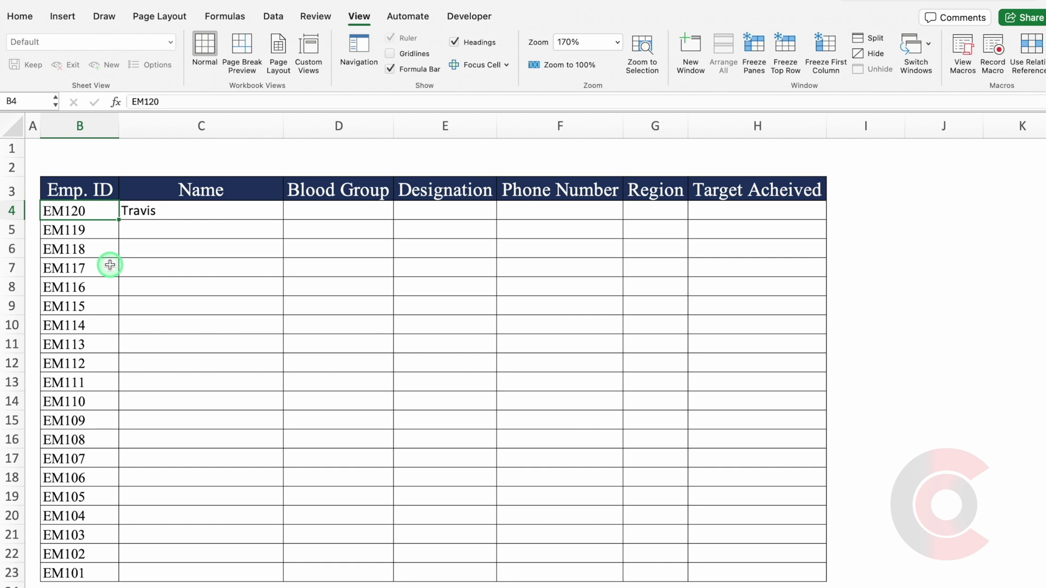
pyautogui.press('Delete')
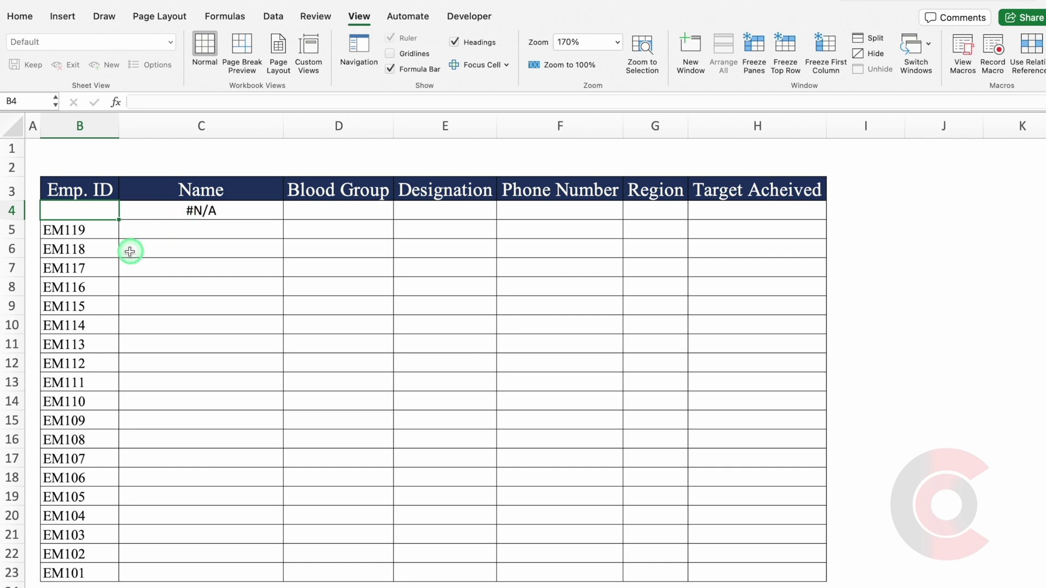
pyautogui.hotkey('ctrl', 'z')
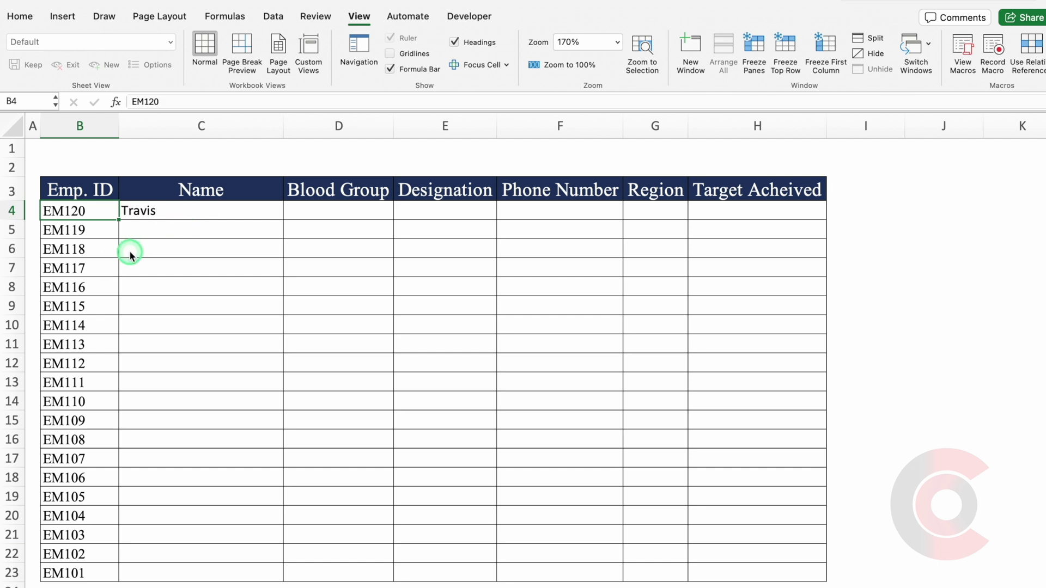
# Wrap the VLOOKUP formula in C4 in IFERROR with an empty string "" as the value if error.
pyautogui.click(191, 213)
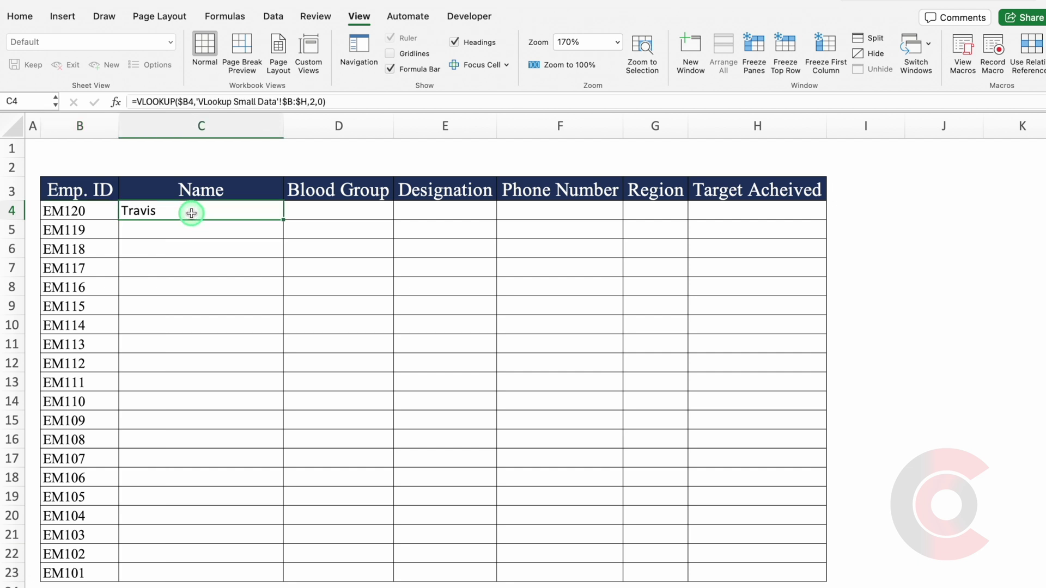
pyautogui.click(140, 102)
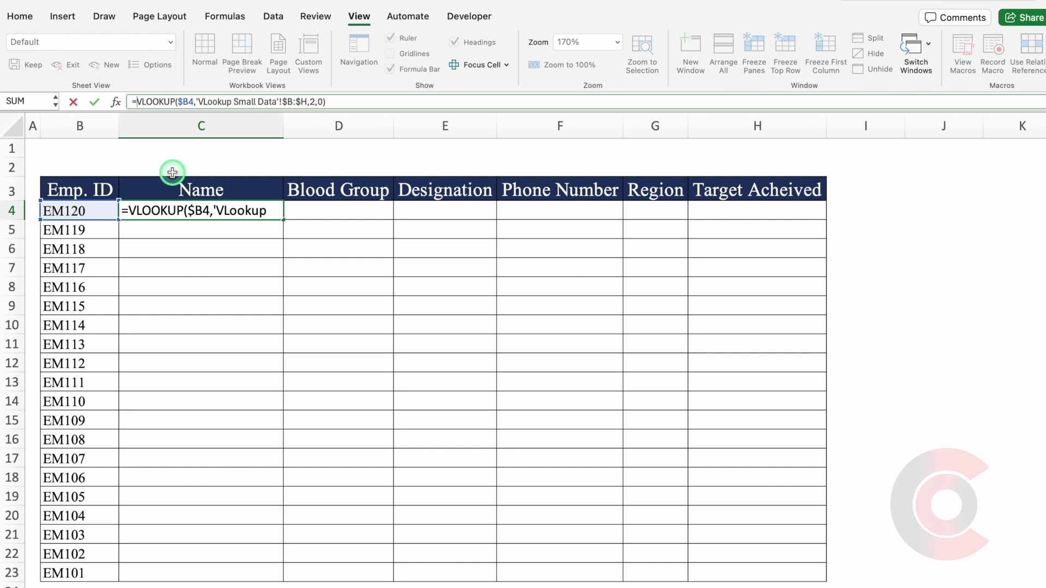
pyautogui.write('iferr')
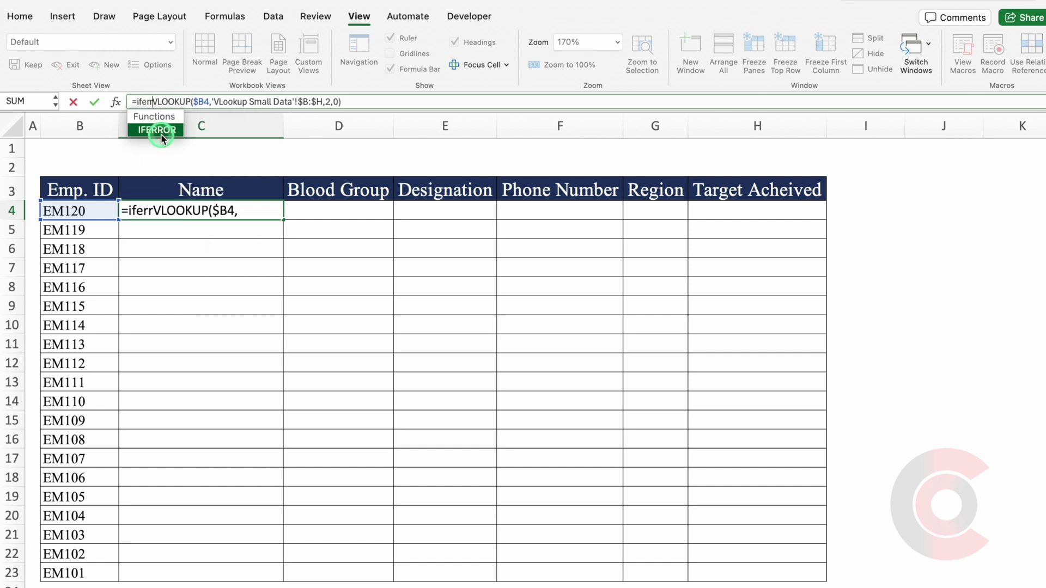
pyautogui.doubleClick(159, 129)
pyautogui.click(379, 102)
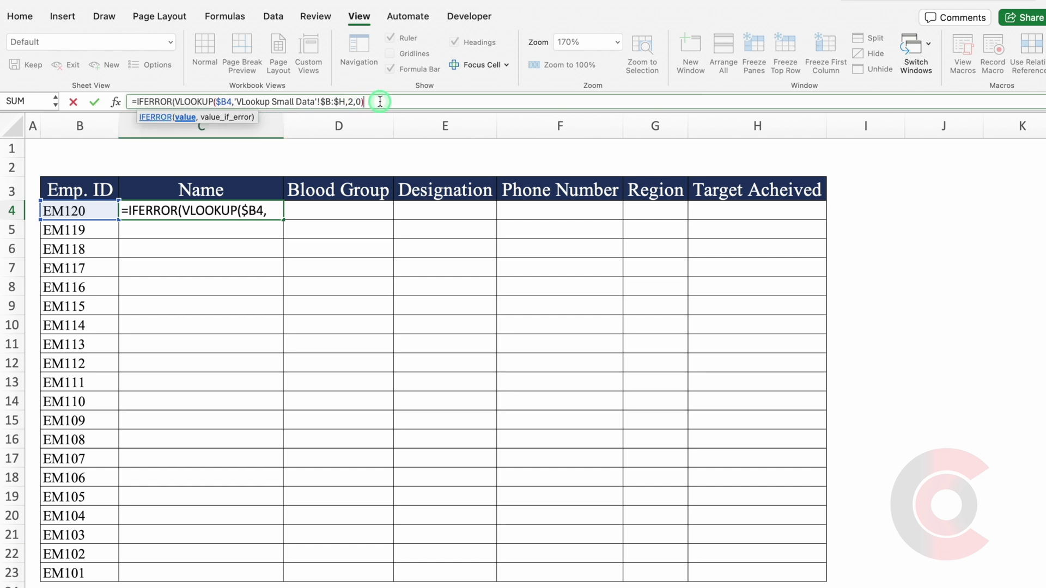
pyautogui.write(',')
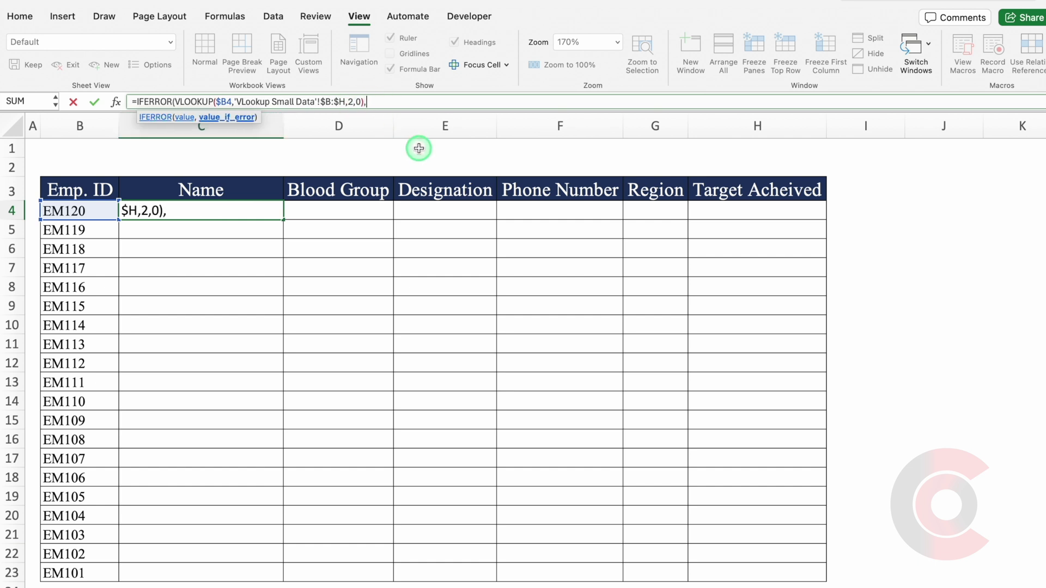
pyautogui.write('"")')
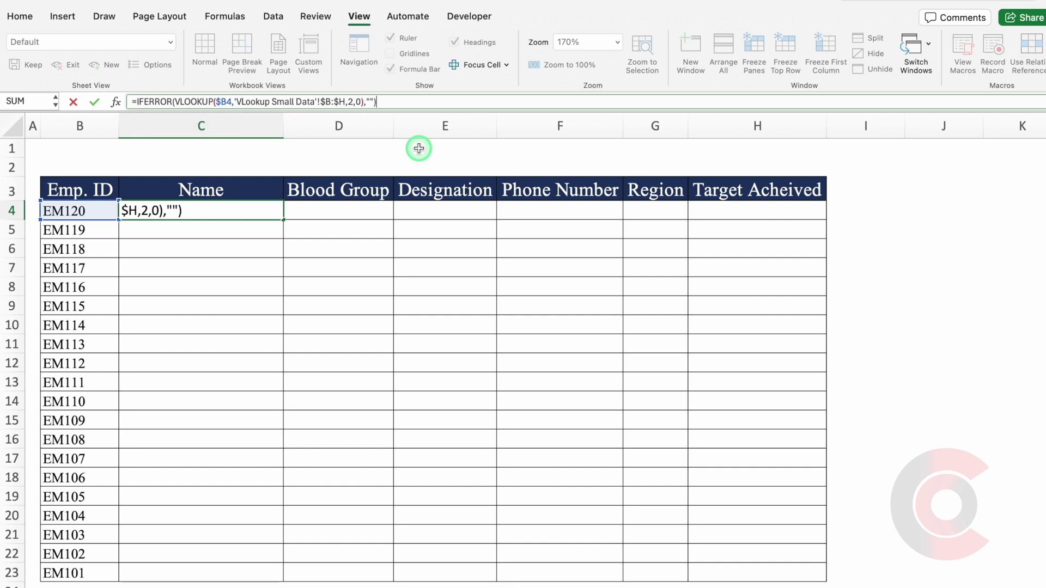
pyautogui.press('Return')
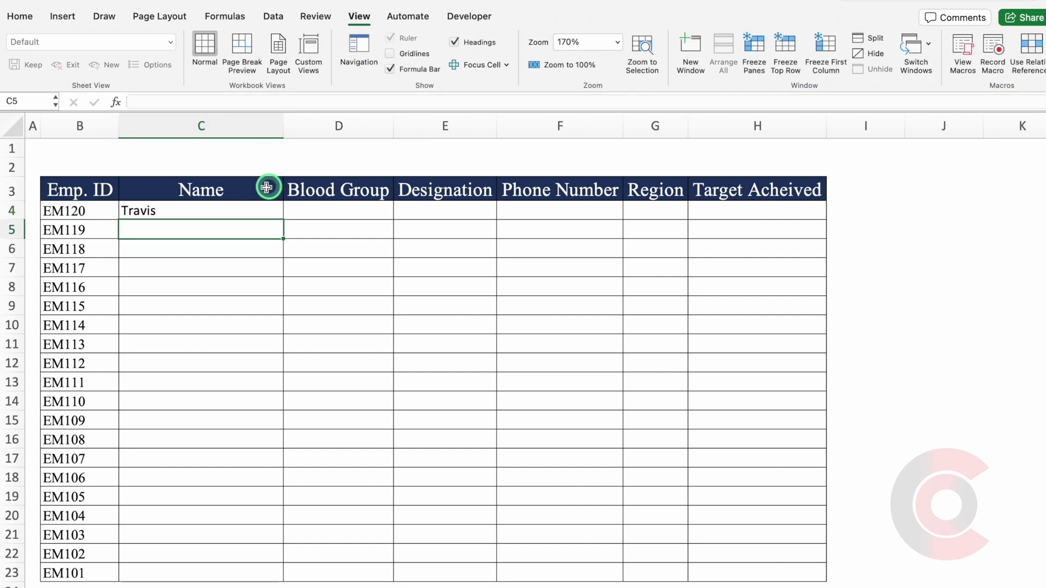
# Test the IFERROR fallback by deleting the Emp. ID in B4, and undo the deletion.
pyautogui.click(82, 211)
pyautogui.press('Delete')
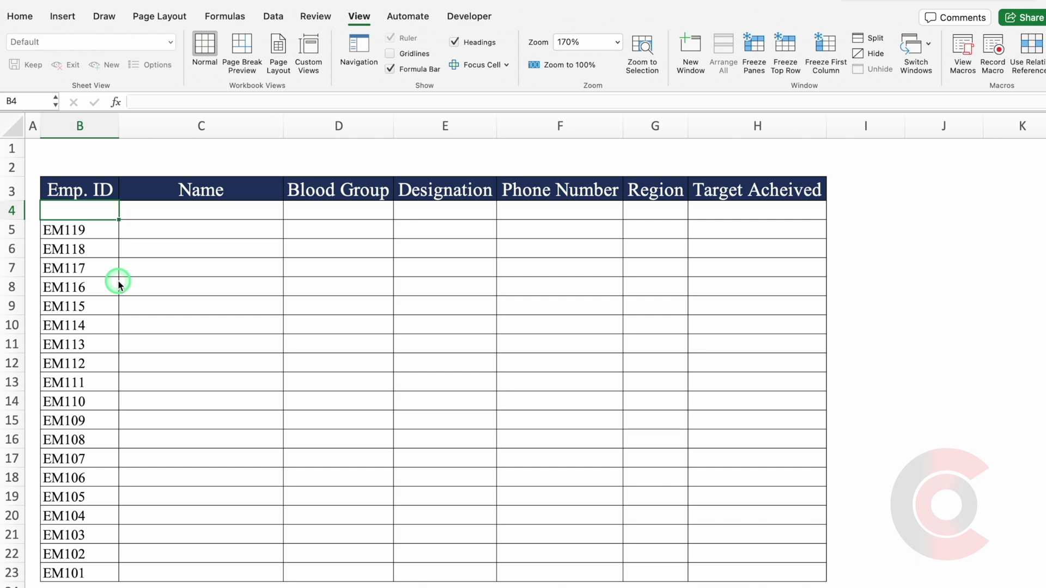
pyautogui.press('super+z')
# Fill the IFERROR VLOOKUP formula from C4 across row 4 to H4 and check the copied formulas.
pyautogui.click(216, 211)
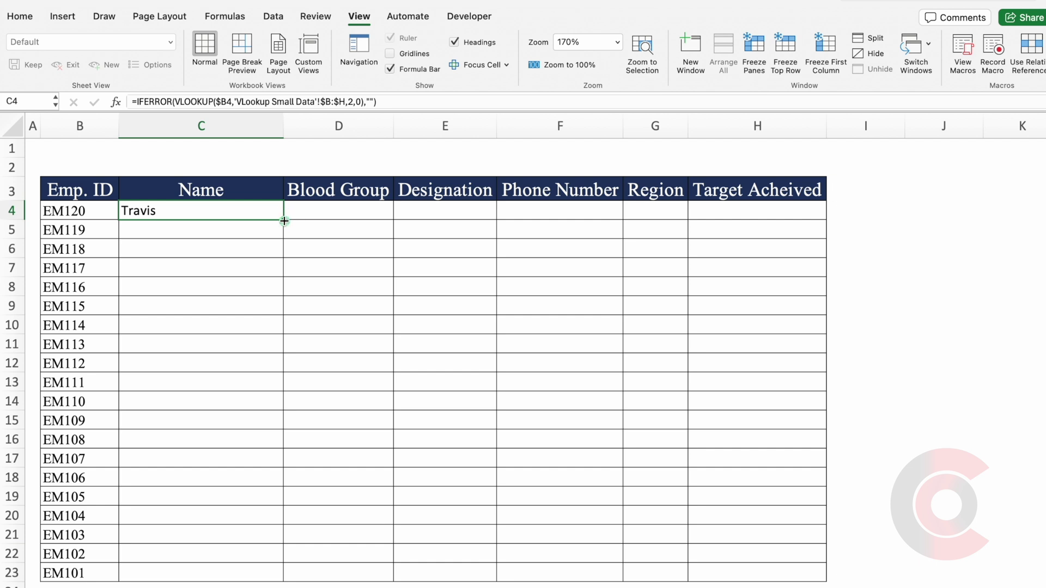
pyautogui.moveTo(284, 220); pyautogui.dragTo(780, 215)
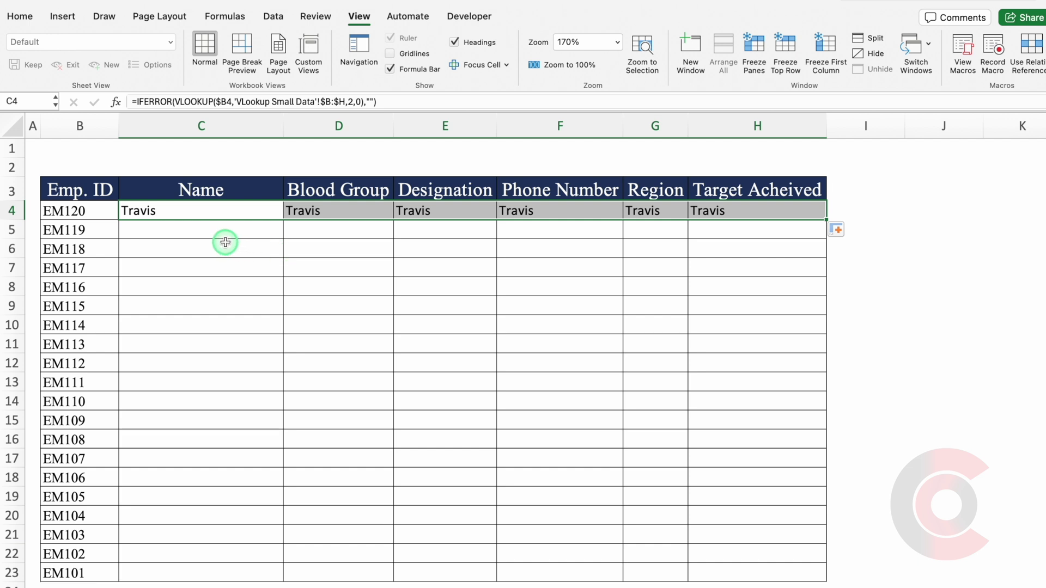
pyautogui.click(306, 213)
pyautogui.click(436, 209)
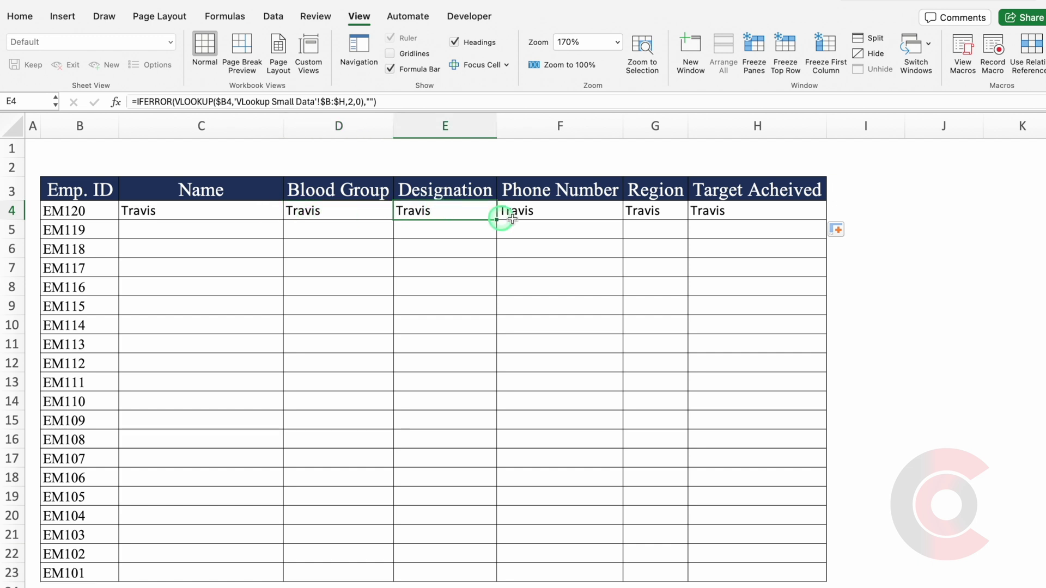
pyautogui.click(531, 210)
pyautogui.click(351, 213)
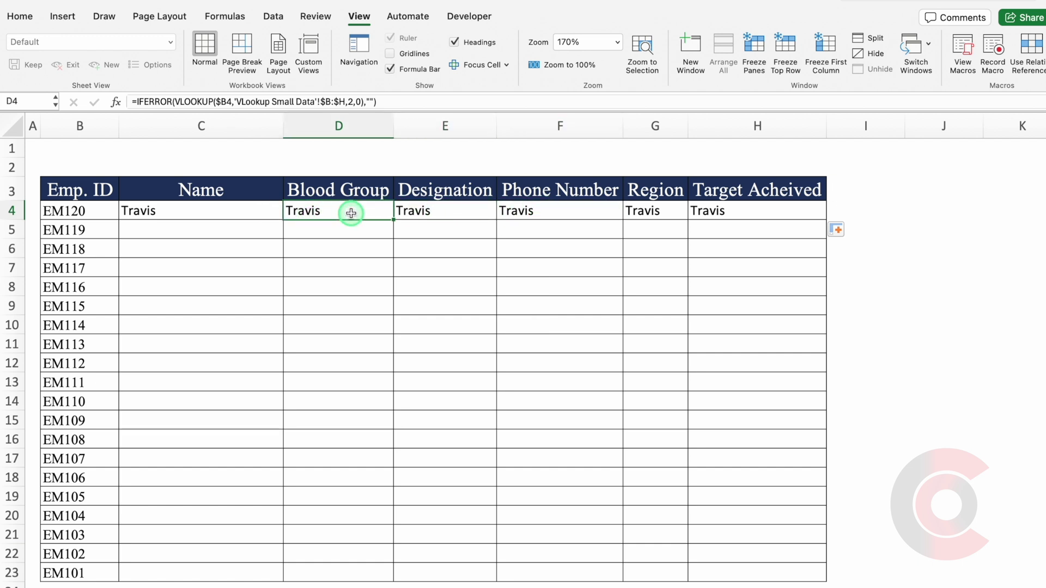
# Check the column numbering on the source sheet, and number the reversed table's columns 1 to 7 in B2:H2.
pyautogui.hotkey('ctrl', 'pageup')
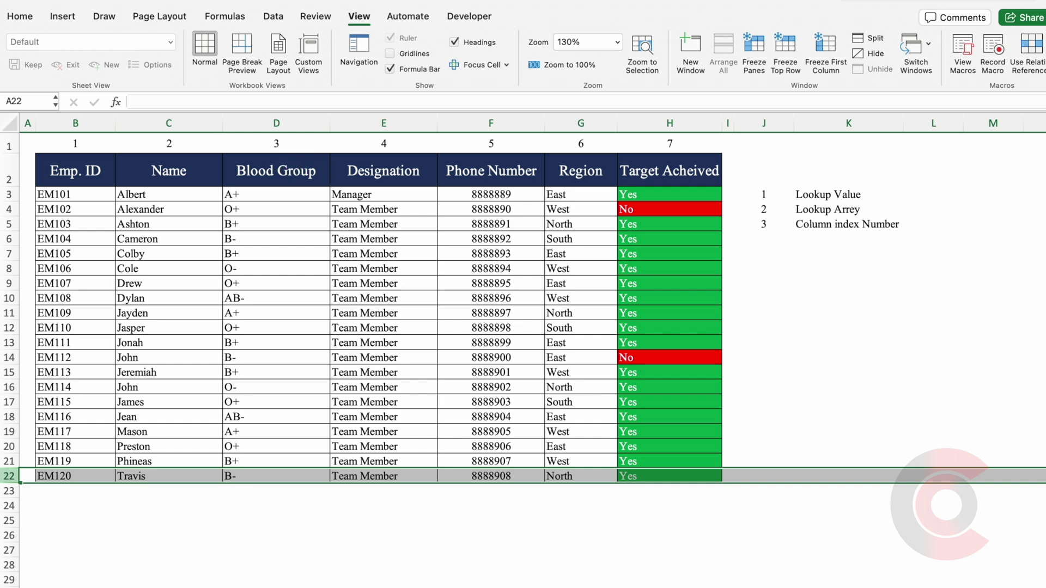
pyautogui.hotkey('ctrl', 'pagedown')
pyautogui.click(86, 174)
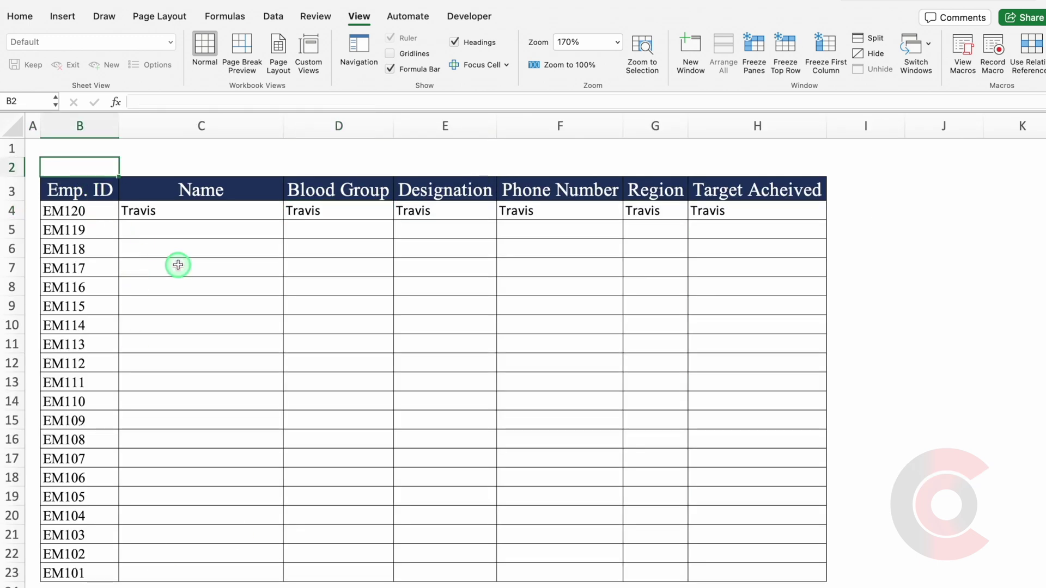
pyautogui.write('1')
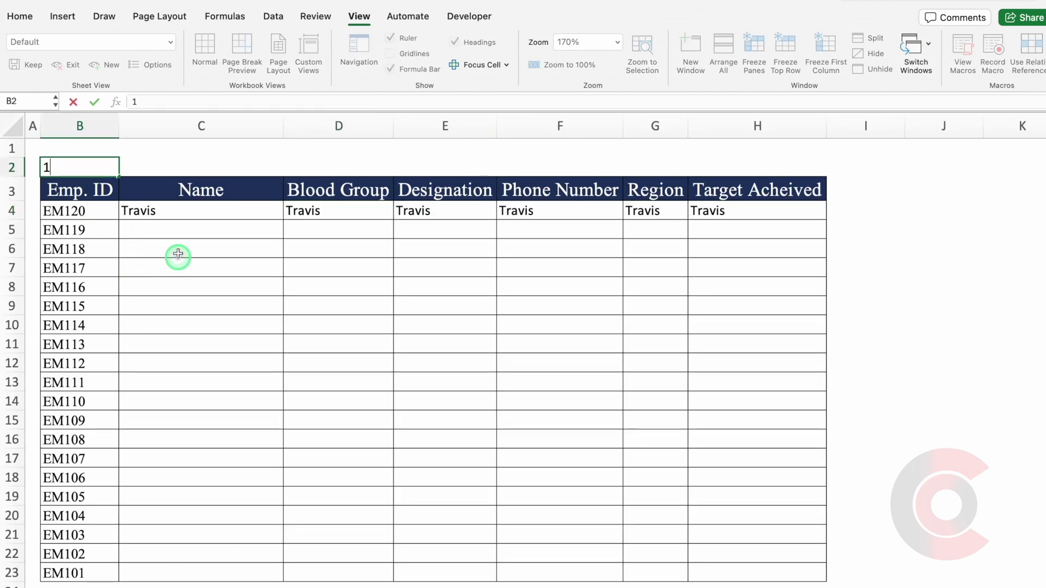
pyautogui.click(175, 164)
pyautogui.click(27, 14)
pyautogui.write('2')
pyautogui.press('Tab')
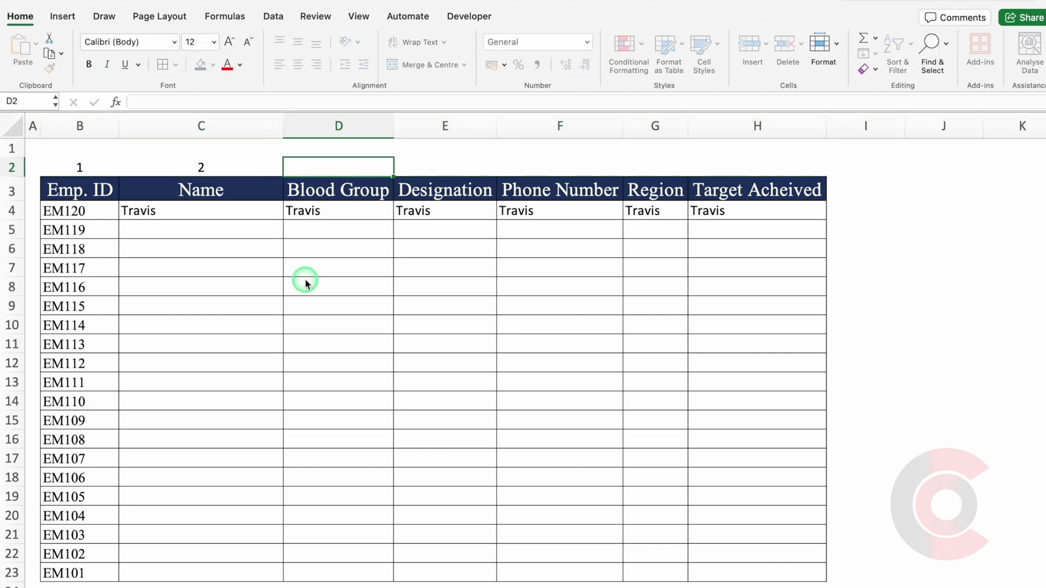
pyautogui.write('3')
pyautogui.press('Tab')
pyautogui.write('4')
pyautogui.press('Tab')
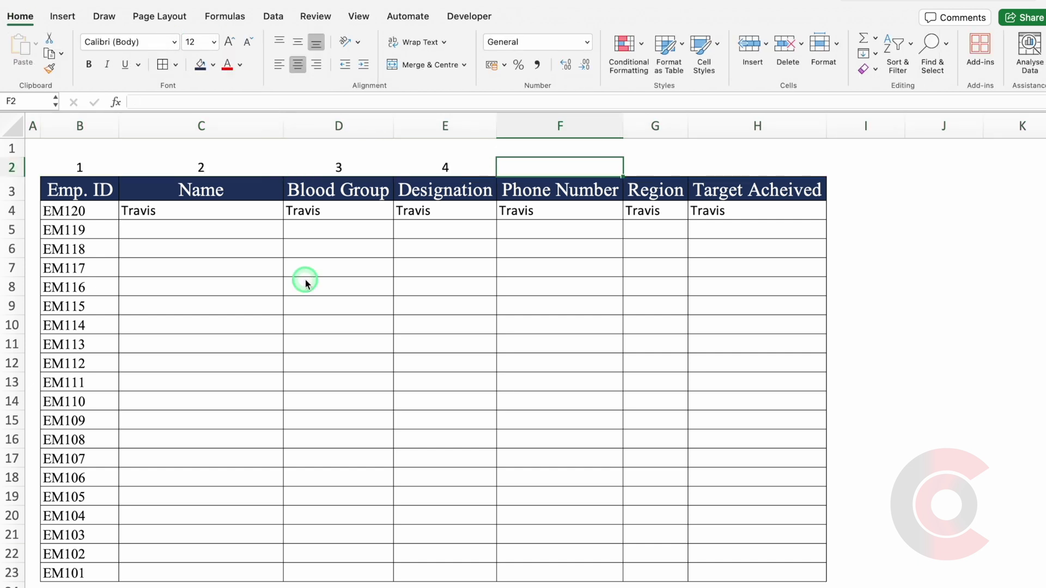
pyautogui.write('5')
pyautogui.press('Tab')
pyautogui.write('6')
pyautogui.press('Tab')
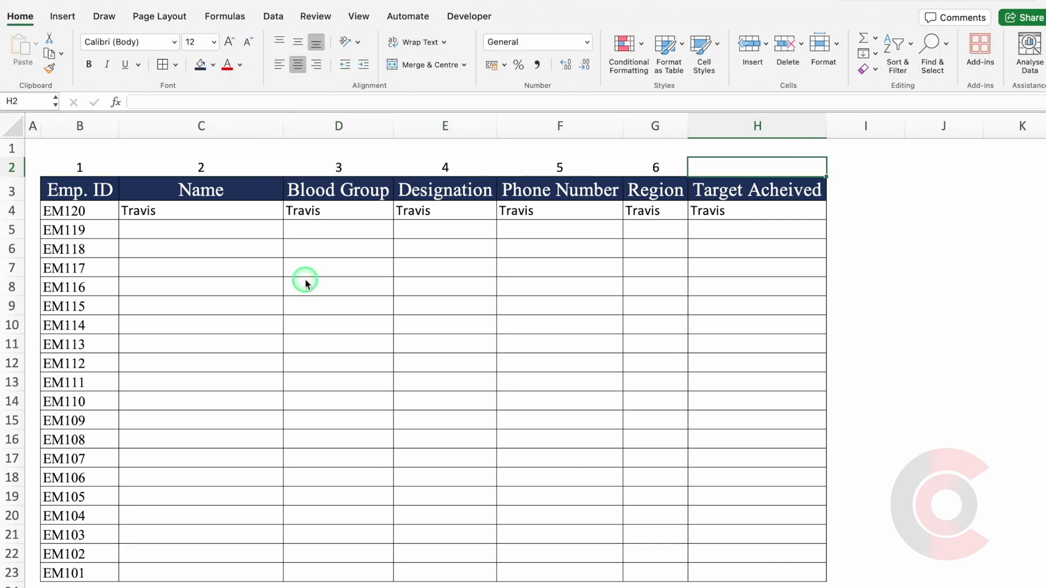
pyautogui.write('7')
pyautogui.press('Tab')
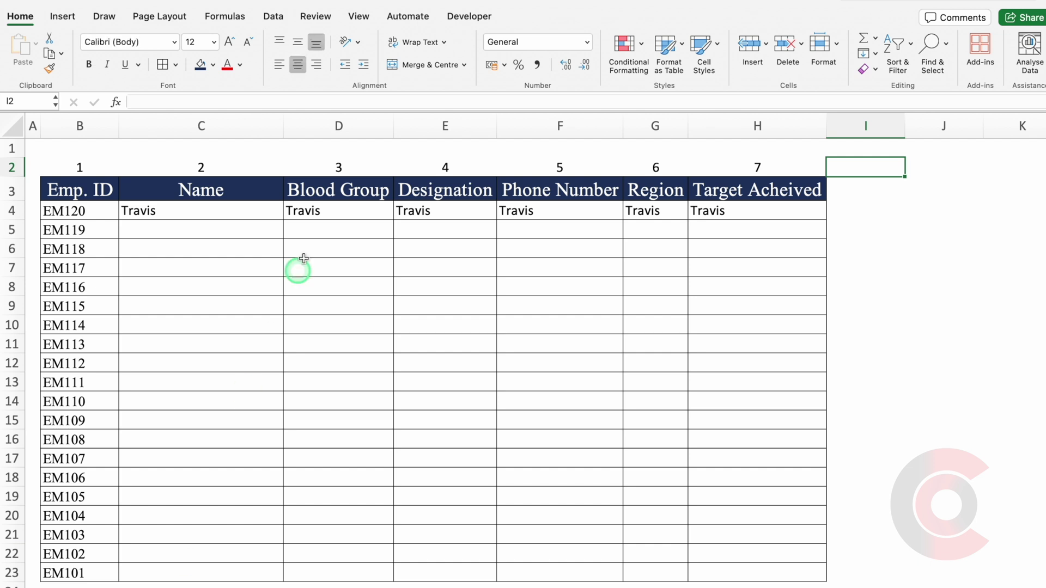
# Set the VLOOKUP column index in the Blood Group cell D4 to 3.
pyautogui.click(183, 213)
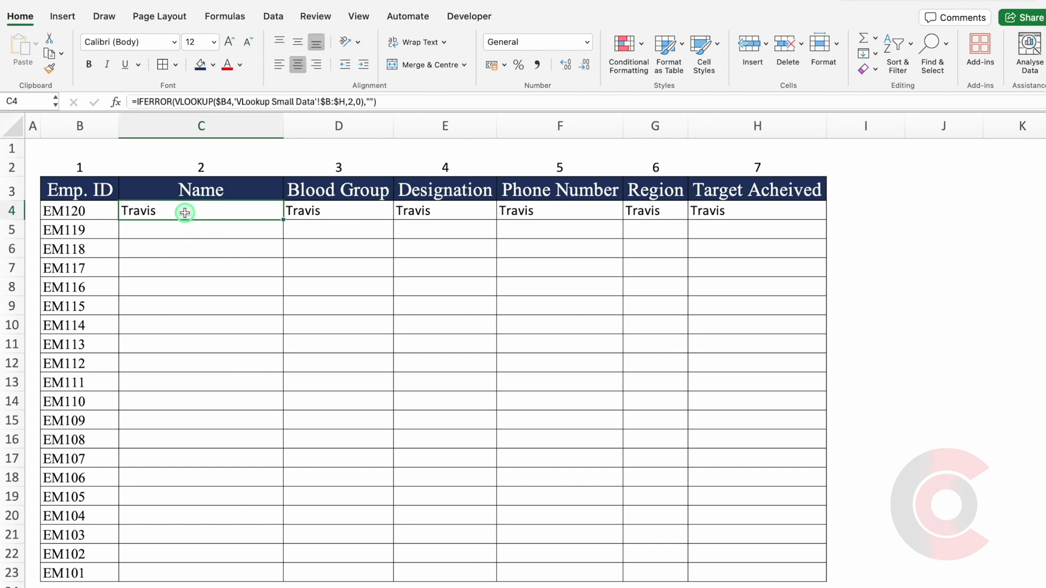
pyautogui.click(335, 214)
pyautogui.click(353, 102)
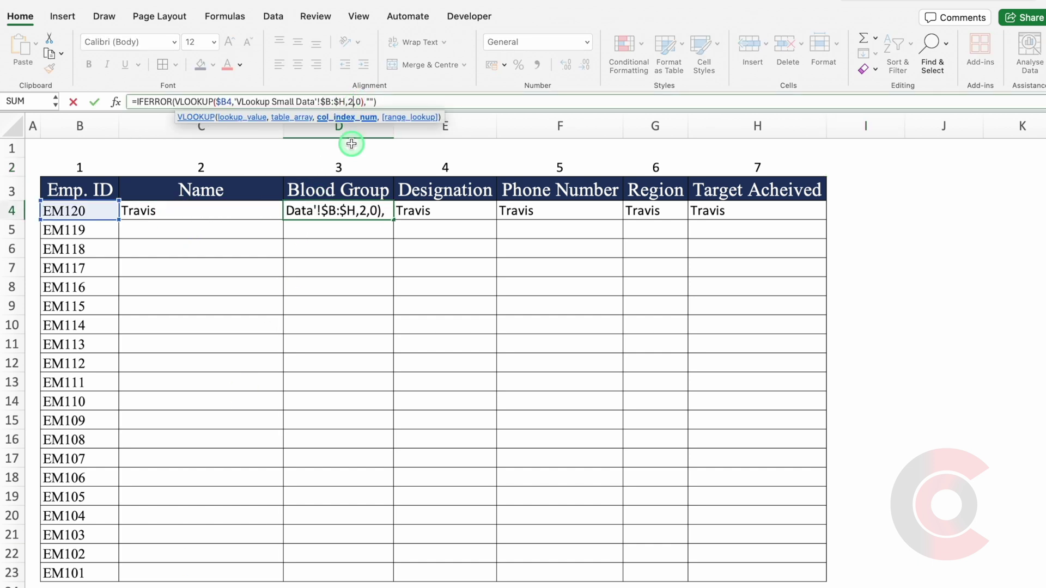
pyautogui.press('BackSpace')
pyautogui.write('3')
pyautogui.press('Tab')
# Set the VLOOKUP column index to 4 in the Designation cell E4 and 5 in the Phone Number cell F4.
pyautogui.click(352, 102)
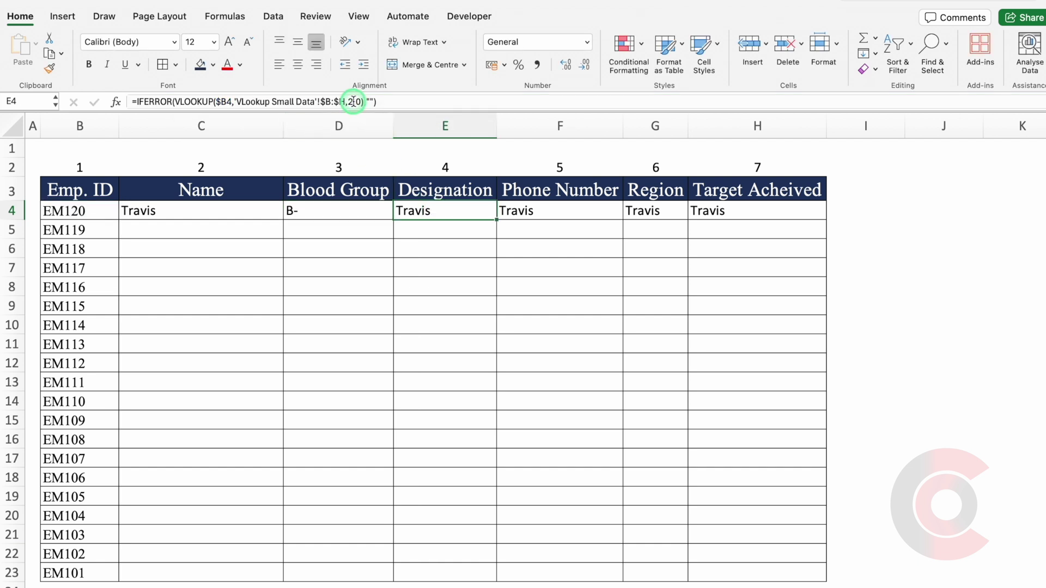
pyautogui.press('BackSpace')
pyautogui.write('4')
pyautogui.press('Tab')
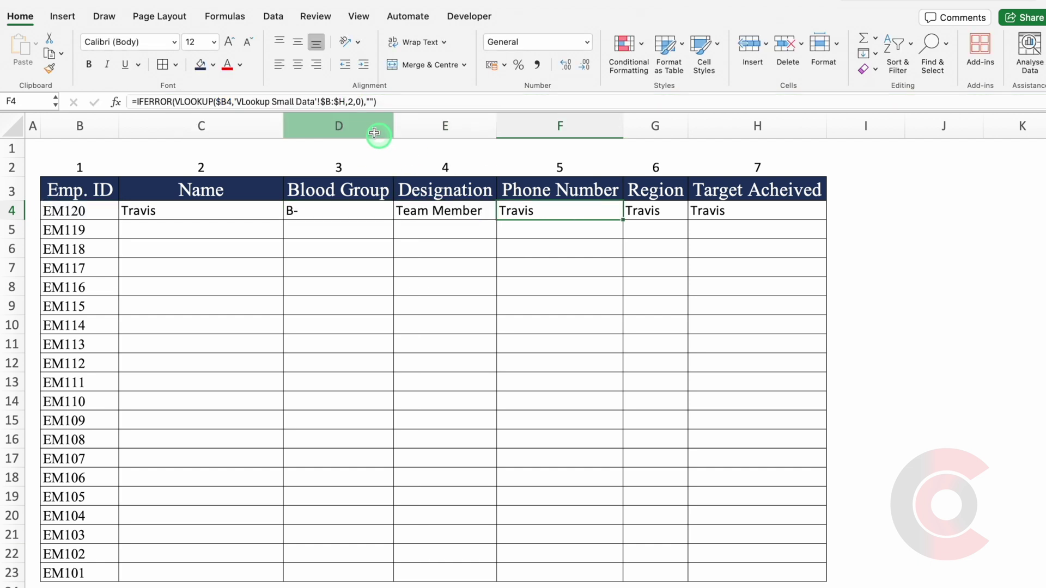
pyautogui.click(353, 101)
pyautogui.press('BackSpace')
pyautogui.write('5')
pyautogui.press('Tab')
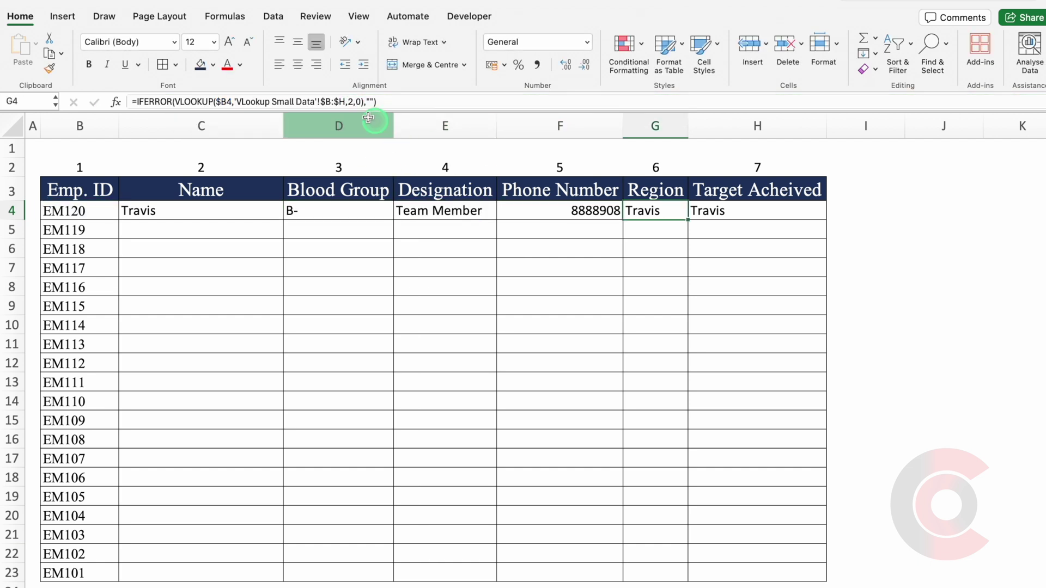
# Set the VLOOKUP column index to 6 in the Region cell G4 and 7 in the Target Acheived cell H4.
pyautogui.click(352, 102)
pyautogui.press('BackSpace')
pyautogui.write('6')
pyautogui.press('Tab')
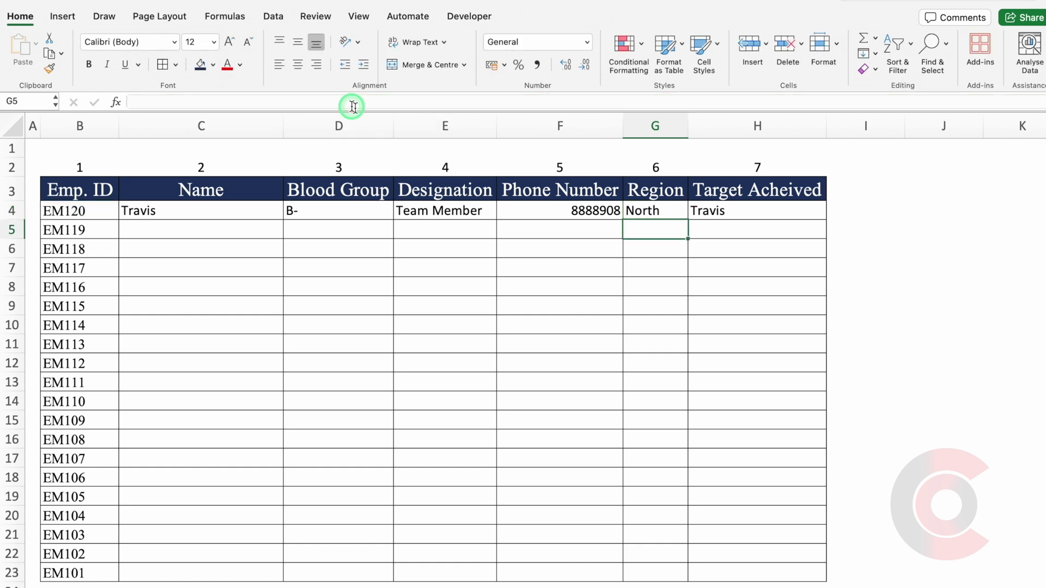
pyautogui.click(352, 102)
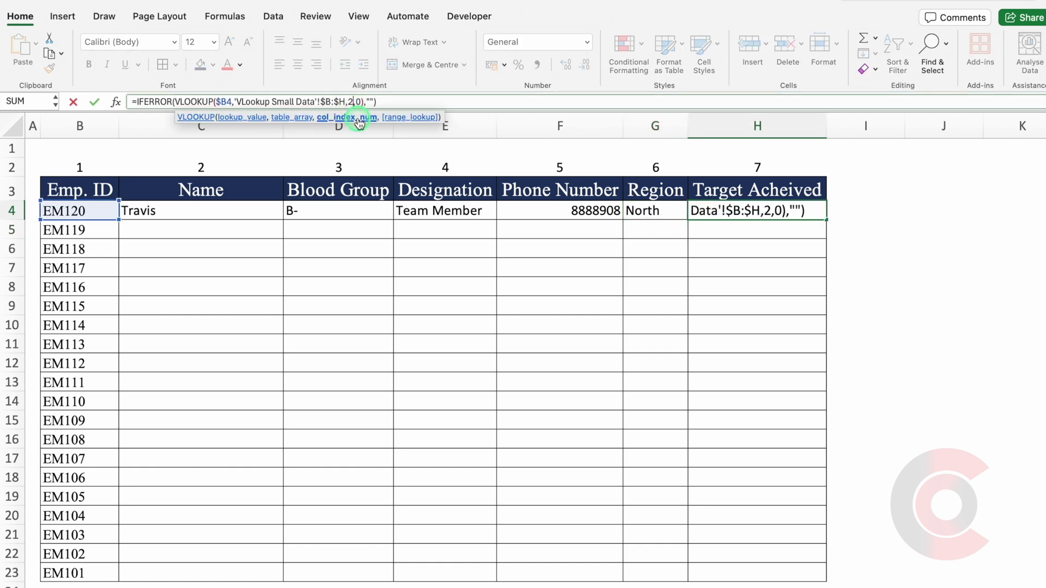
pyautogui.press('BackSpace')
pyautogui.write('7')
pyautogui.press('Return')
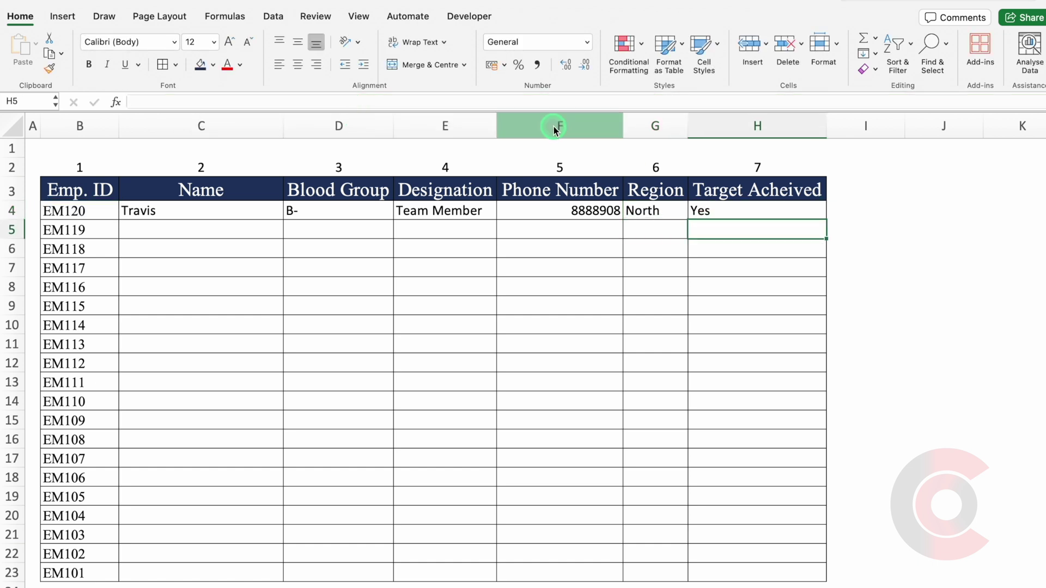
# Centre the contents of the Phone Number column F horizontally.
pyautogui.click(555, 127)
pyautogui.click(297, 65)
pyautogui.click(218, 248)
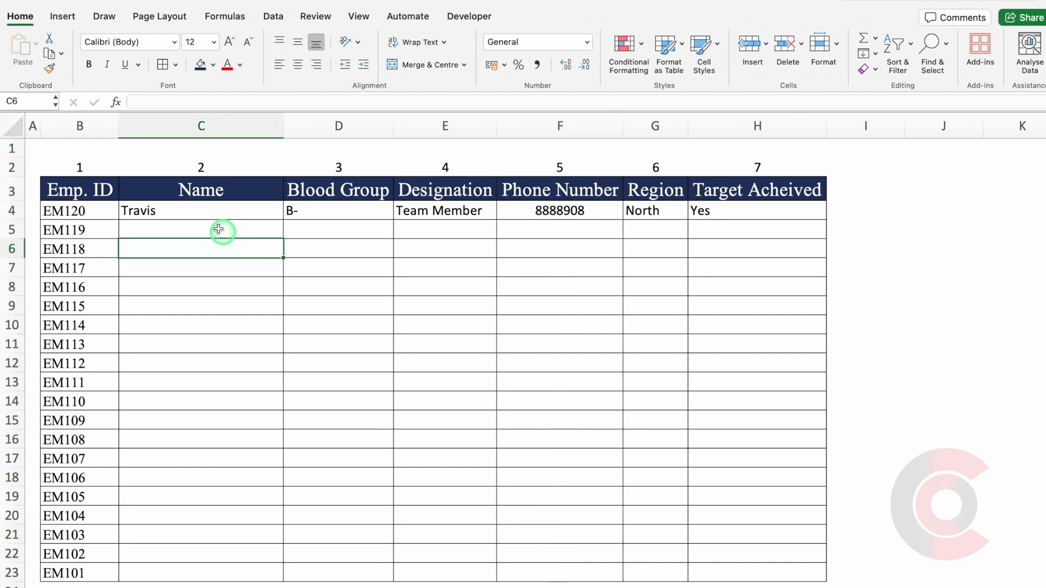
# Fill the formulas in C4:H4 down to row 23 for all the Emp. IDs.
pyautogui.click(264, 211)
pyautogui.moveTo(271, 209); pyautogui.dragTo(827, 219)
pyautogui.doubleClick(828, 219)
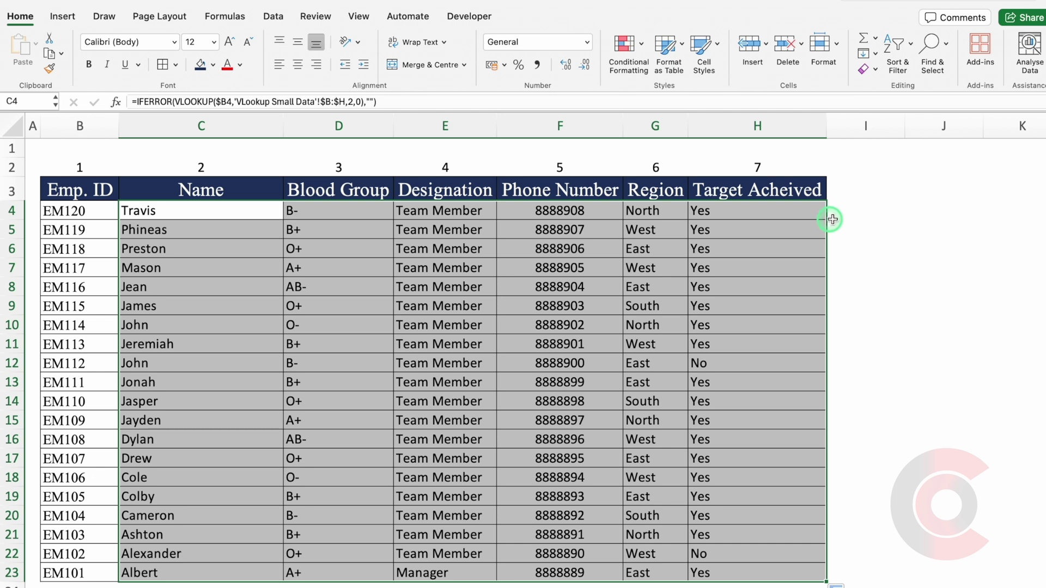
pyautogui.click(944, 211)
# Review the formulas in row 4 from C4 to H4, comparing their column index numbers with the numbers in row 2.
pyautogui.click(255, 265)
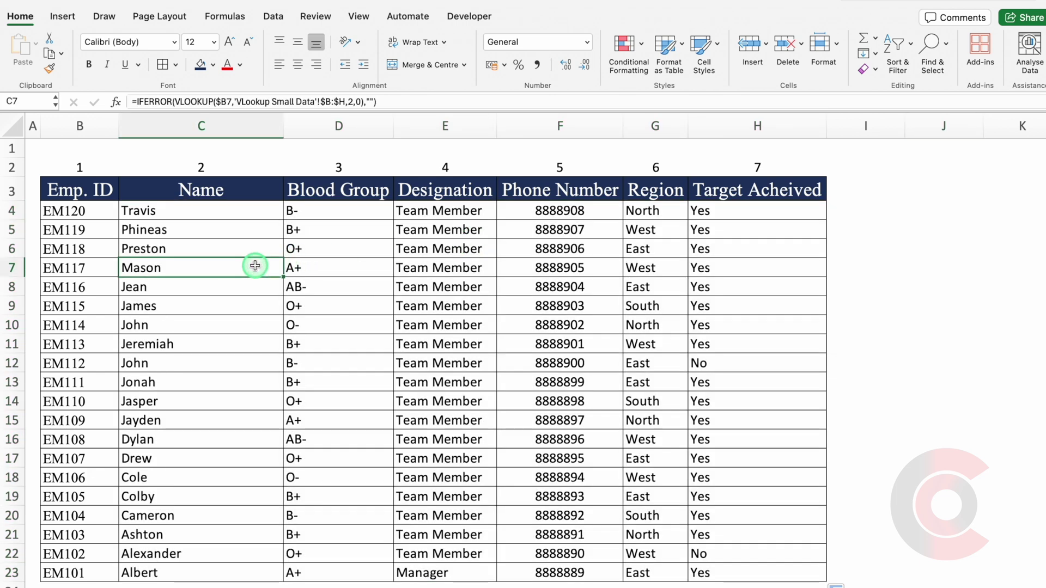
pyautogui.click(231, 211)
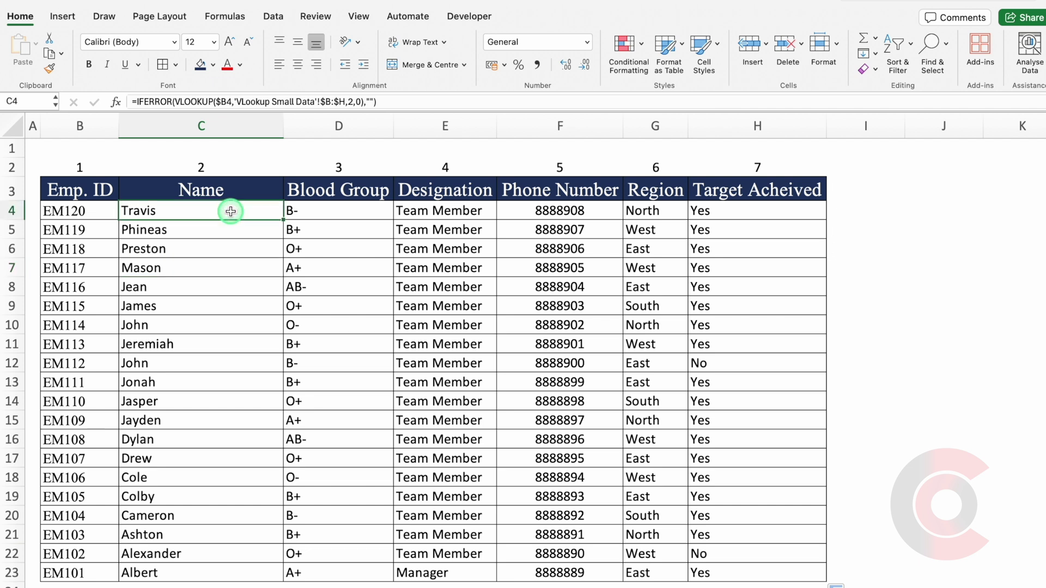
pyautogui.press('Right')
pyautogui.press('Right')
pyautogui.press('Right')
pyautogui.press('Right')
pyautogui.press('Right')
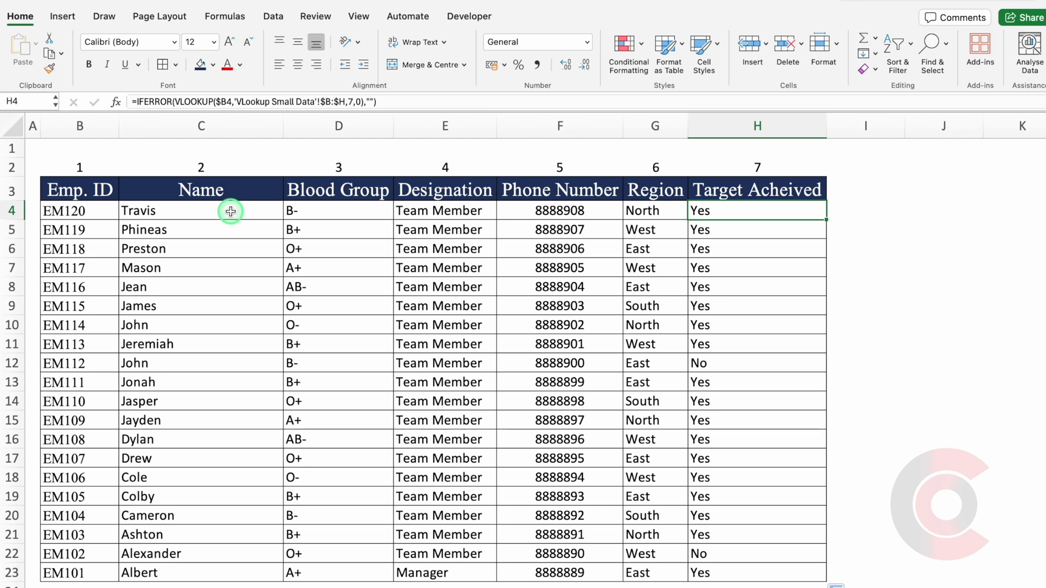
pyautogui.click(725, 168)
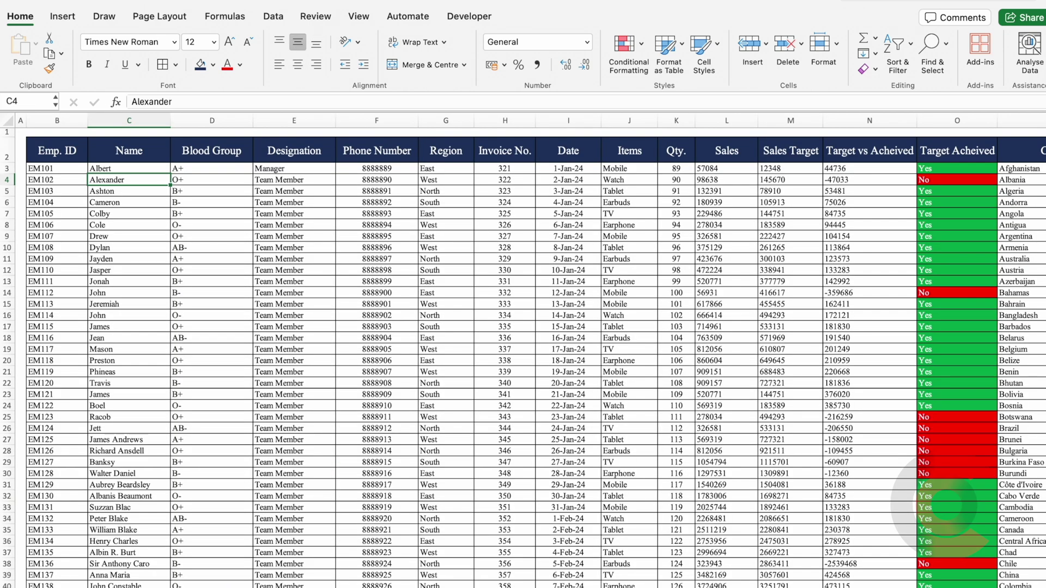
# Examine the column headers of the larger employee data sheet, from Emp. ID to Supporting Country.
pyautogui.hscroll(5, 523, 349)
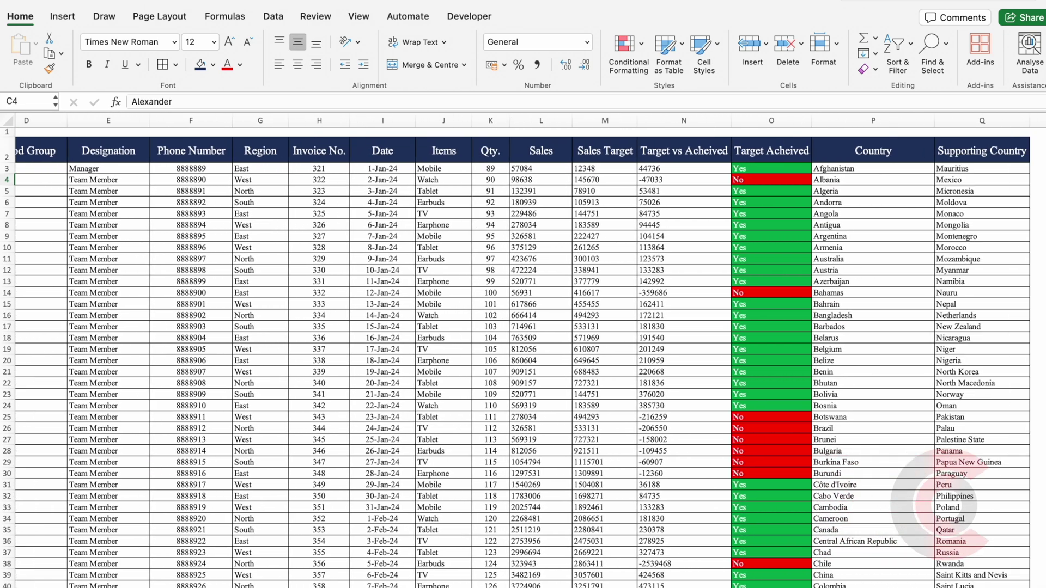
pyautogui.hscroll(-2, 523, 349)
pyautogui.hscroll(-2, 523, 349)
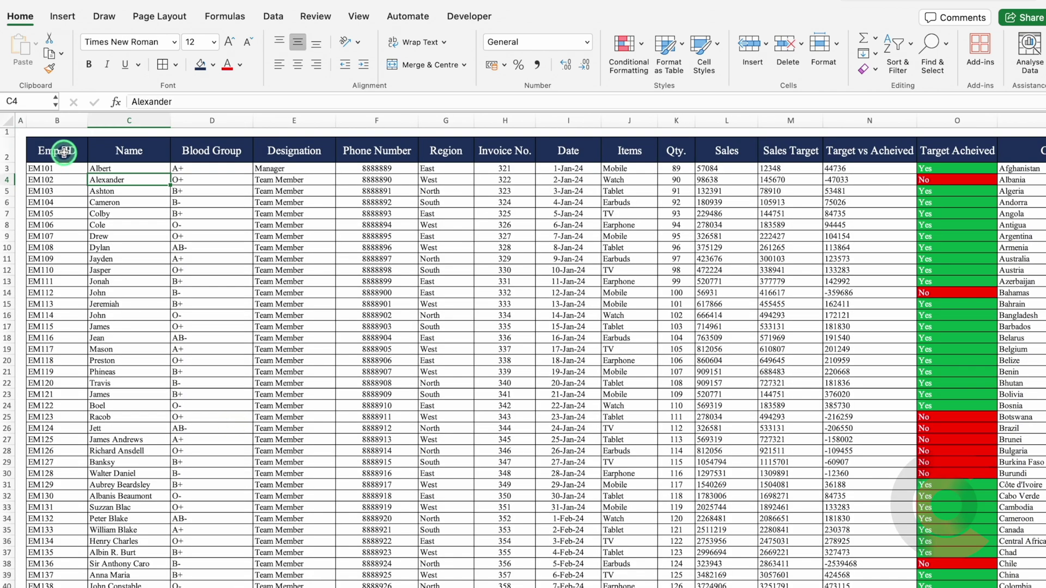
# Copy the header row from Emp. ID to Supporting Country and paste it at B3 of a blank sheet.
pyautogui.click(64, 151)
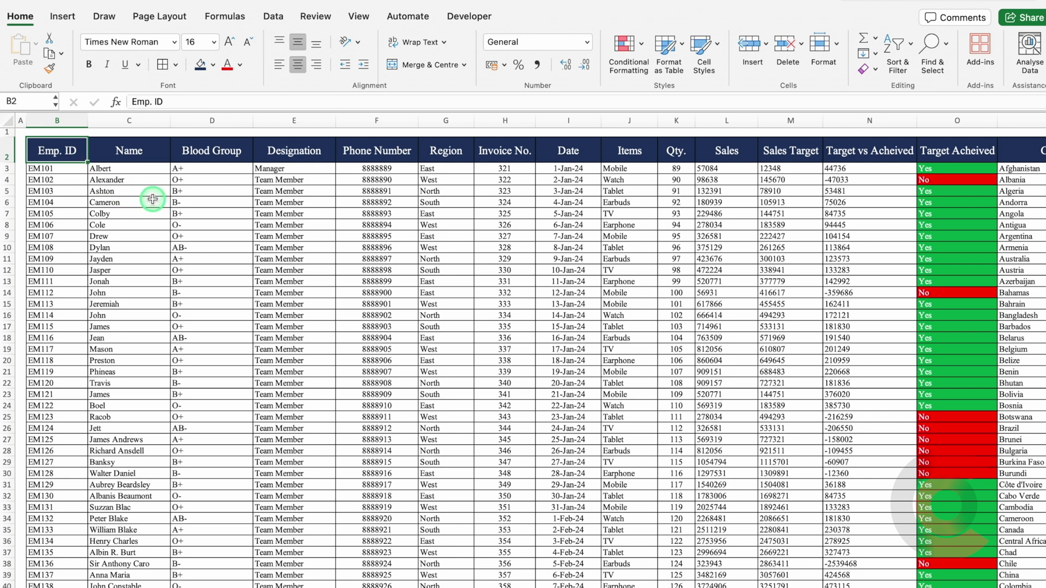
pyautogui.hscroll(3, 152, 200)
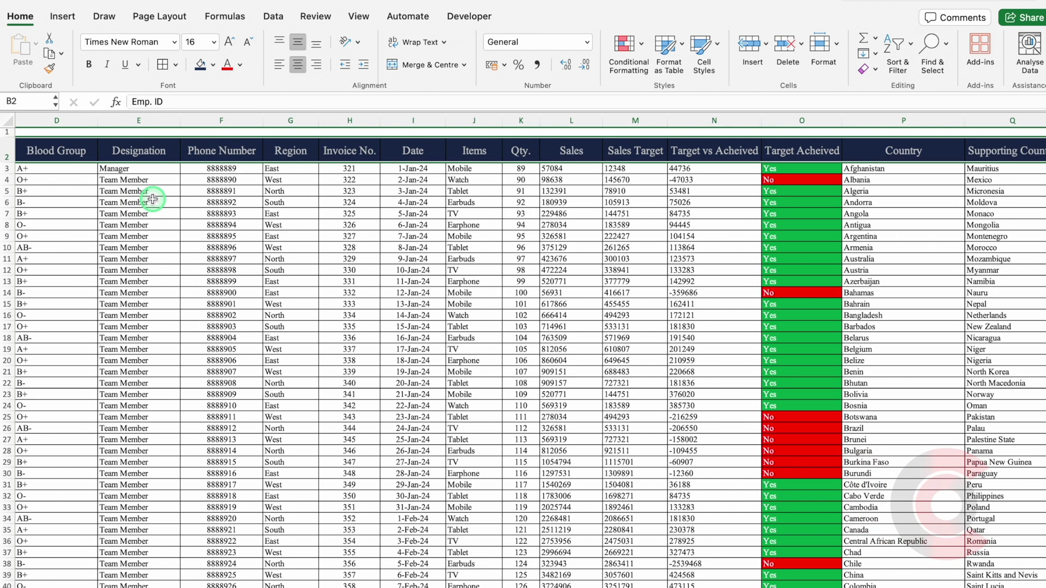
pyautogui.hscroll(-3, 153, 200)
pyautogui.hotkey('ctrl', 'c')
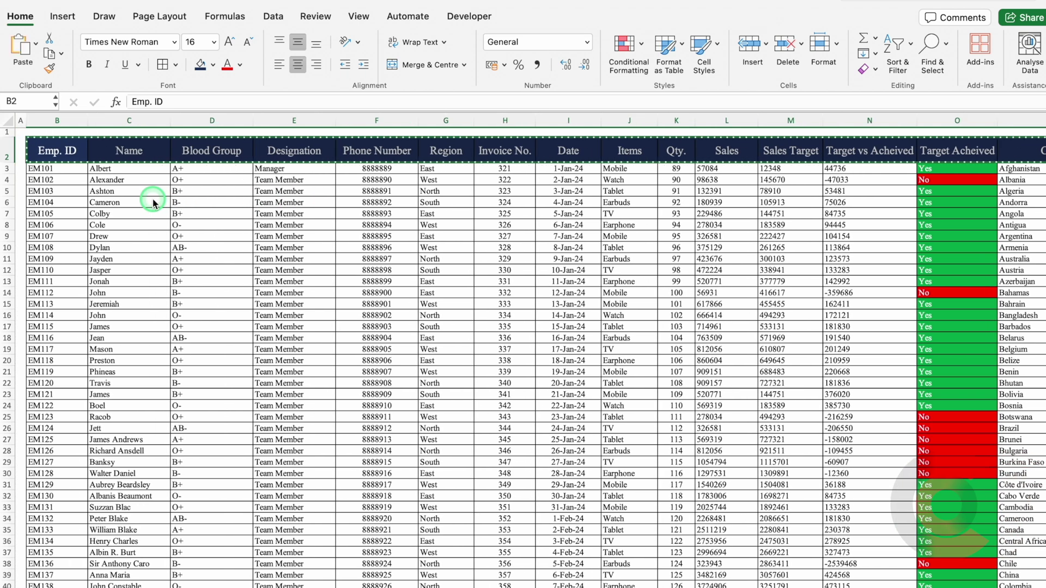
pyautogui.hotkey('ctrl', 'n')
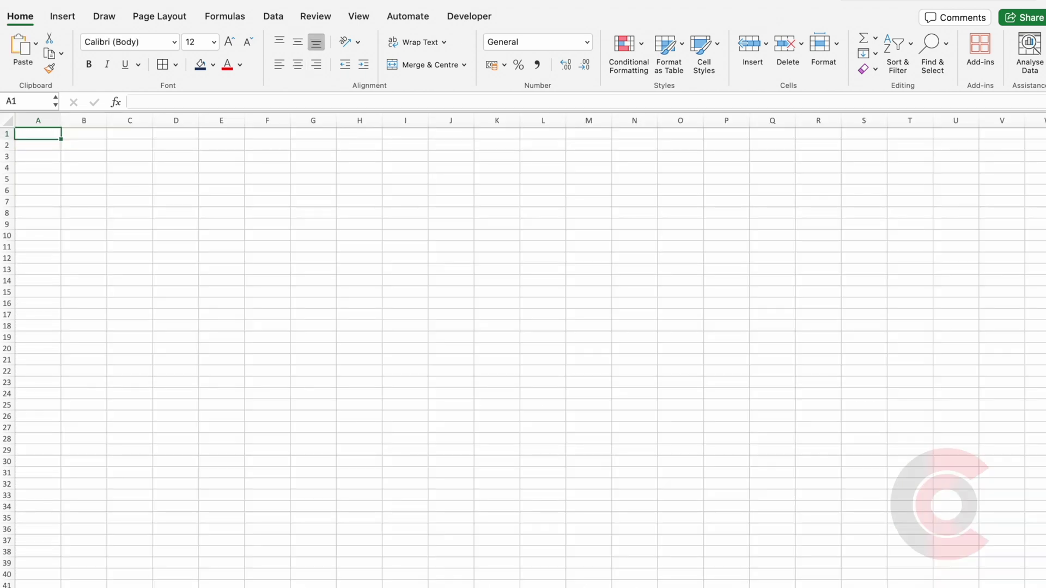
pyautogui.click(85, 155)
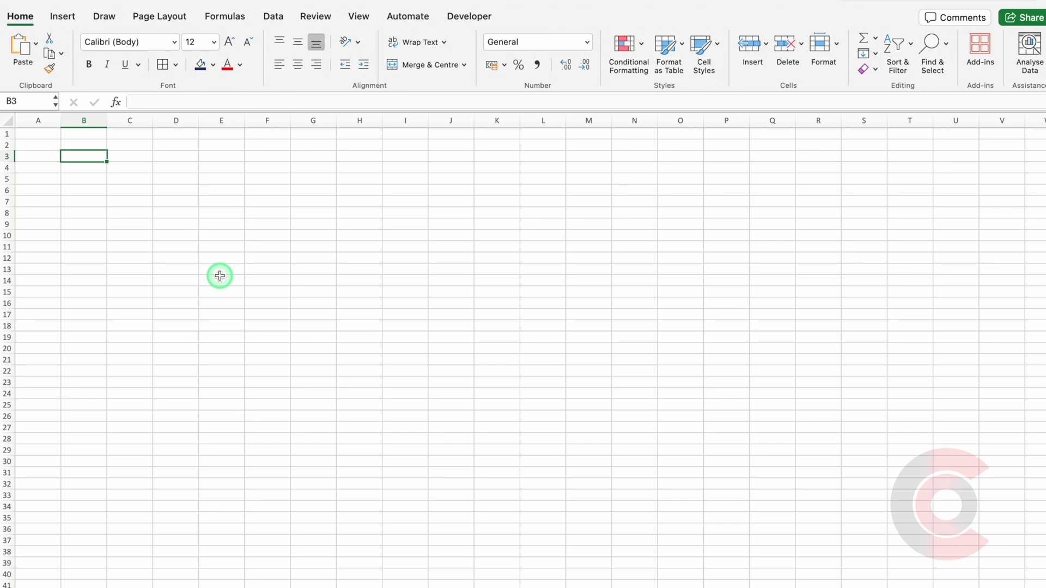
pyautogui.hotkey('ctrl', 'v')
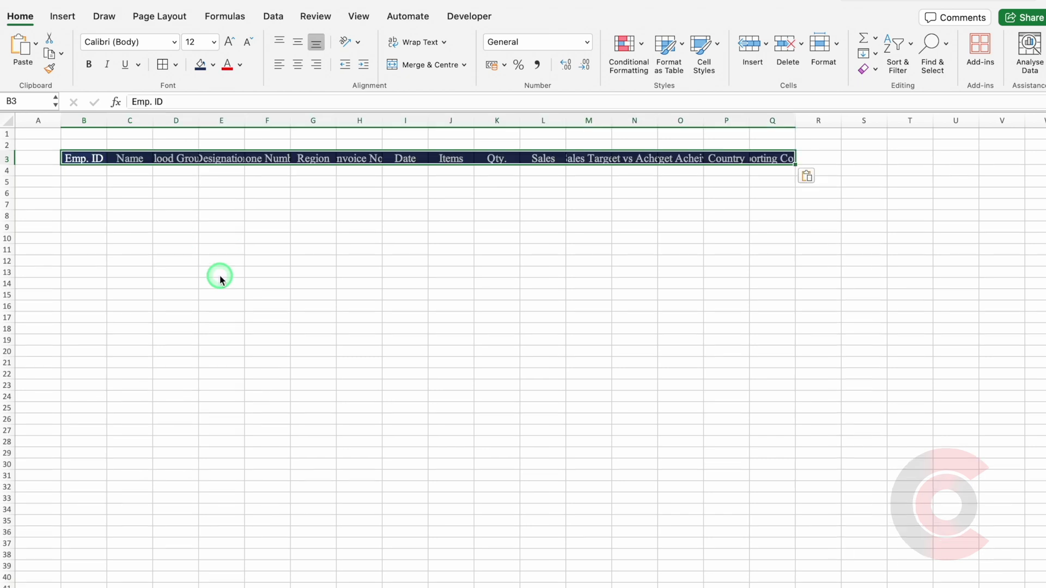
# Autofit columns B to Q to their pasted headers and widen the Name column C.
pyautogui.click(93, 121)
pyautogui.moveTo(92, 121); pyautogui.dragTo(763, 125)
pyautogui.doubleClick(794, 127)
pyautogui.click(469, 239)
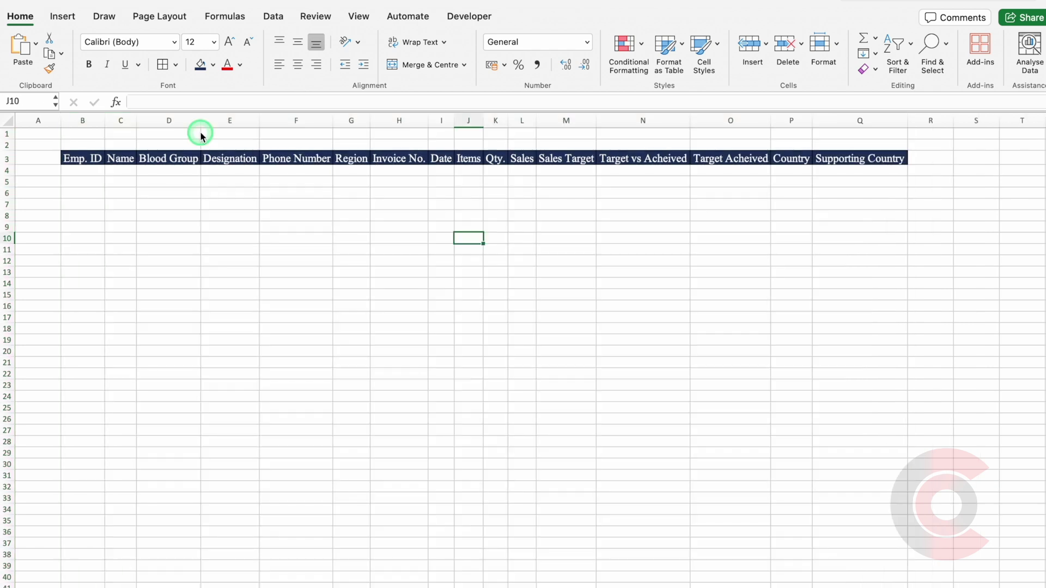
pyautogui.moveTo(136, 121); pyautogui.dragTo(200, 127)
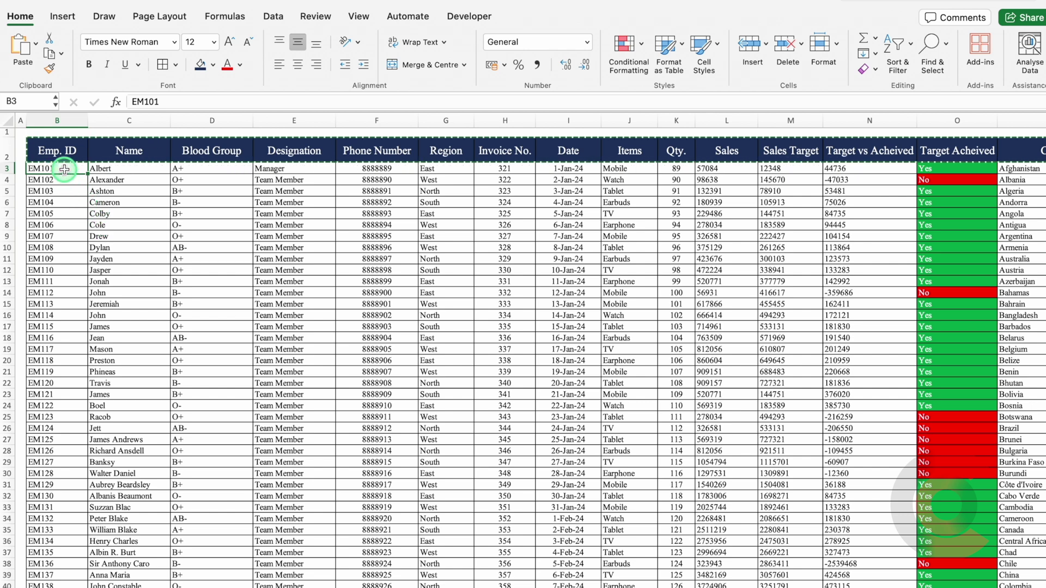
# Copy all Emp. IDs from the data sheet into the new sheet starting at B4, and narrow the empty column A.
pyautogui.hotkey('ctrl', 'shift', 'Down')
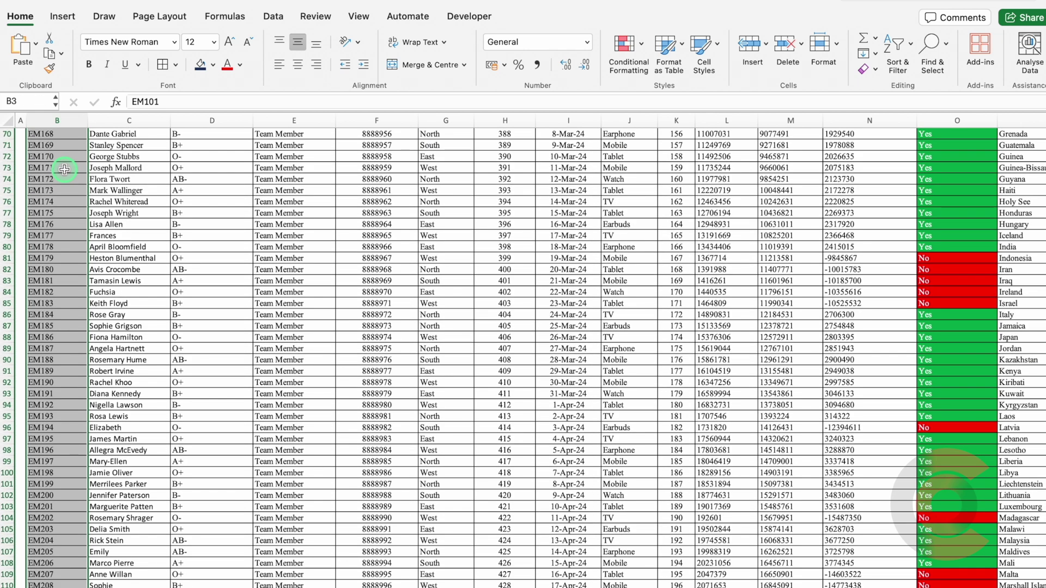
pyautogui.scroll(20, 65, 169)
pyautogui.hotkey('ctrl', 'c')
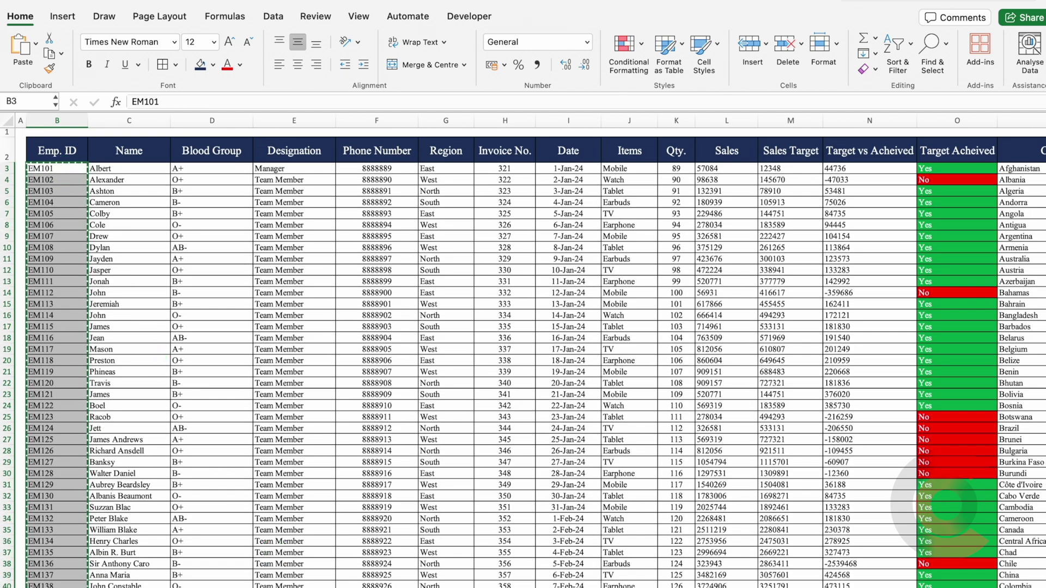
pyautogui.hotkey('ctrl', 'pagedown')
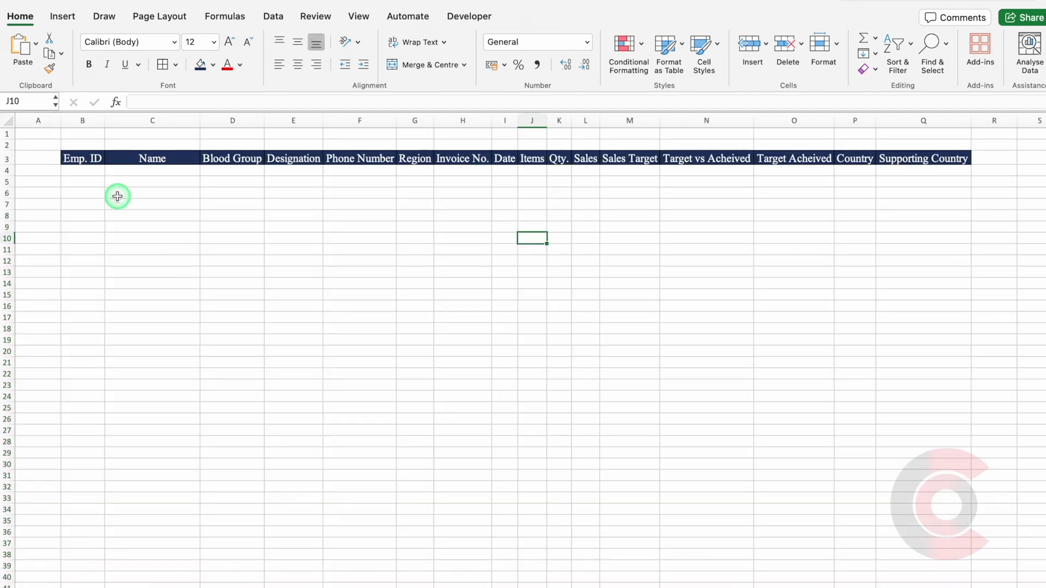
pyautogui.click(93, 173)
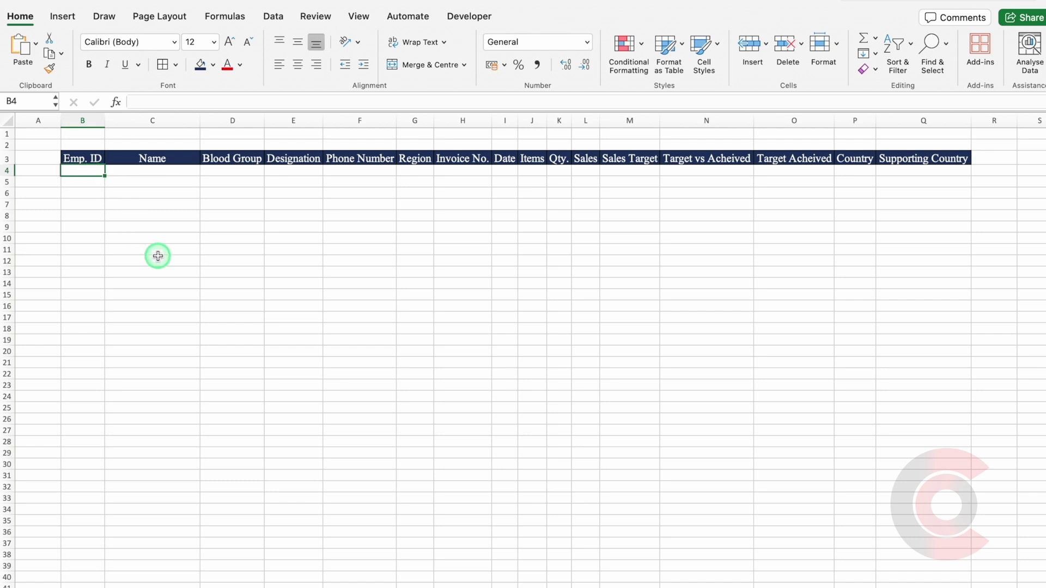
pyautogui.press('super+v')
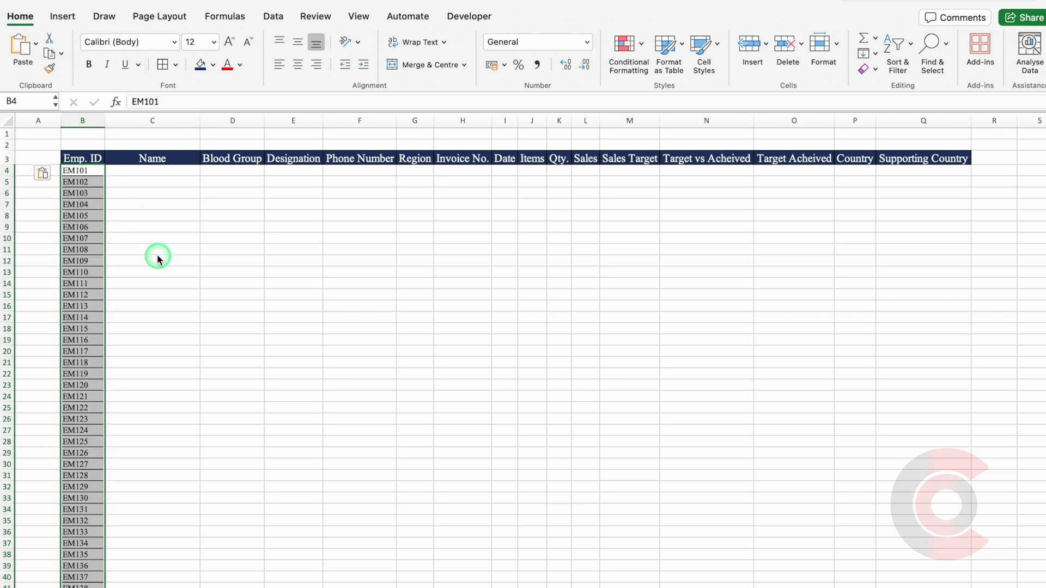
pyautogui.moveTo(62, 126); pyautogui.dragTo(27, 122)
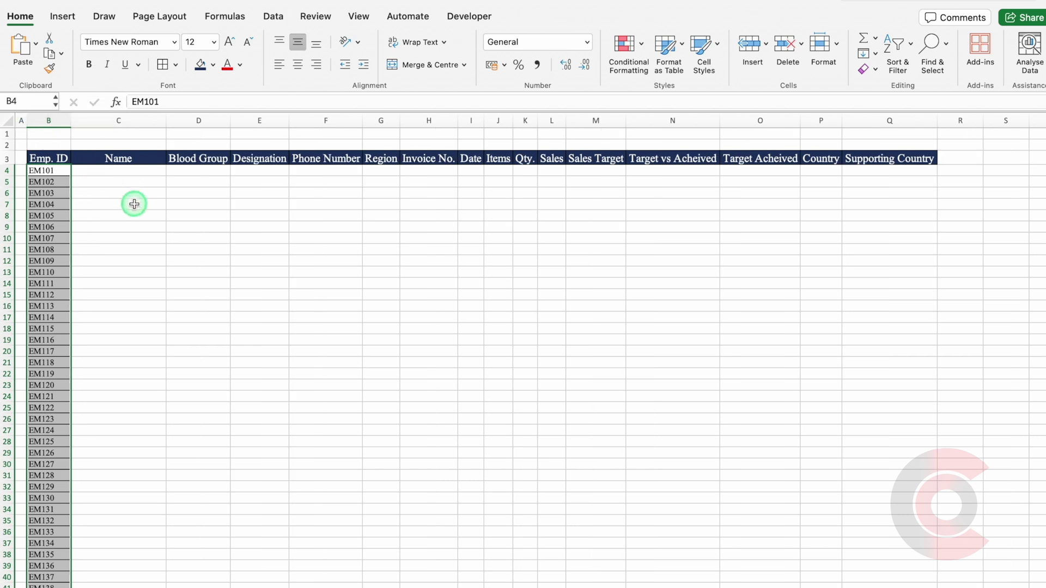
# Apply borders to the whole new table from the header row through the last Emp. ID, and hide the sheet gridlines.
pyautogui.click(60, 159)
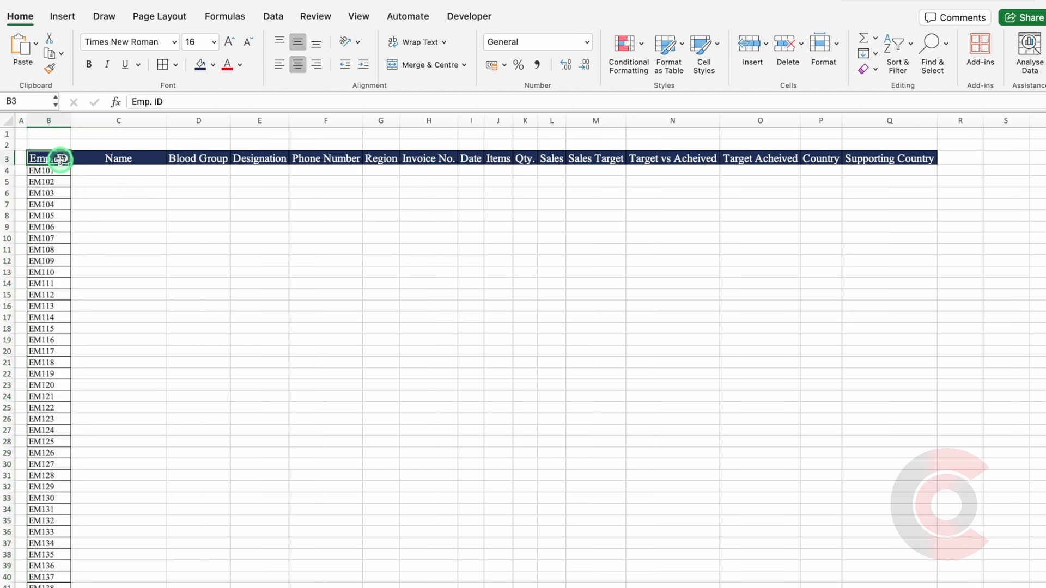
pyautogui.press('super+shift+Down')
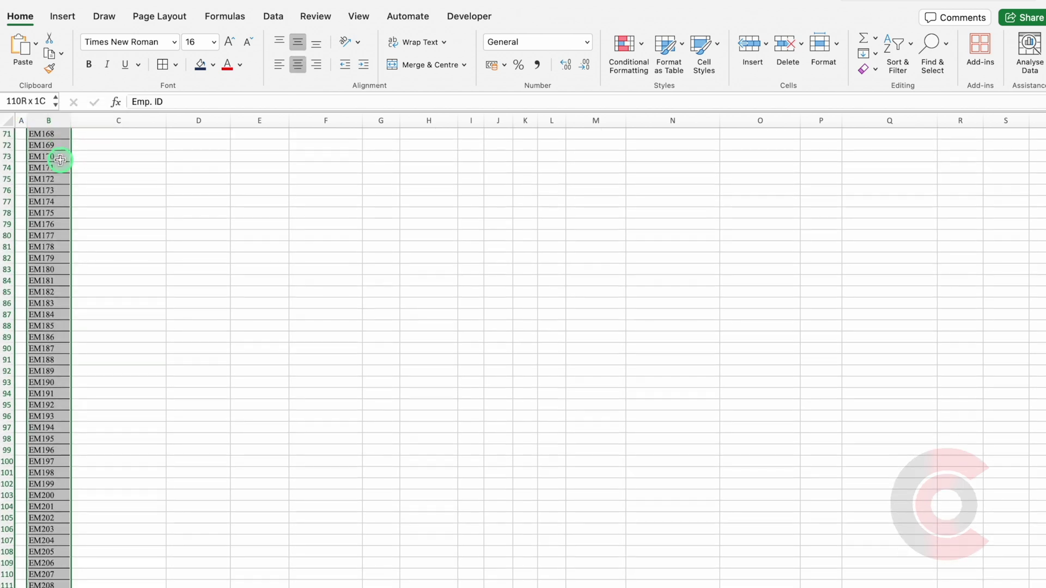
pyautogui.press('super+shift+Right')
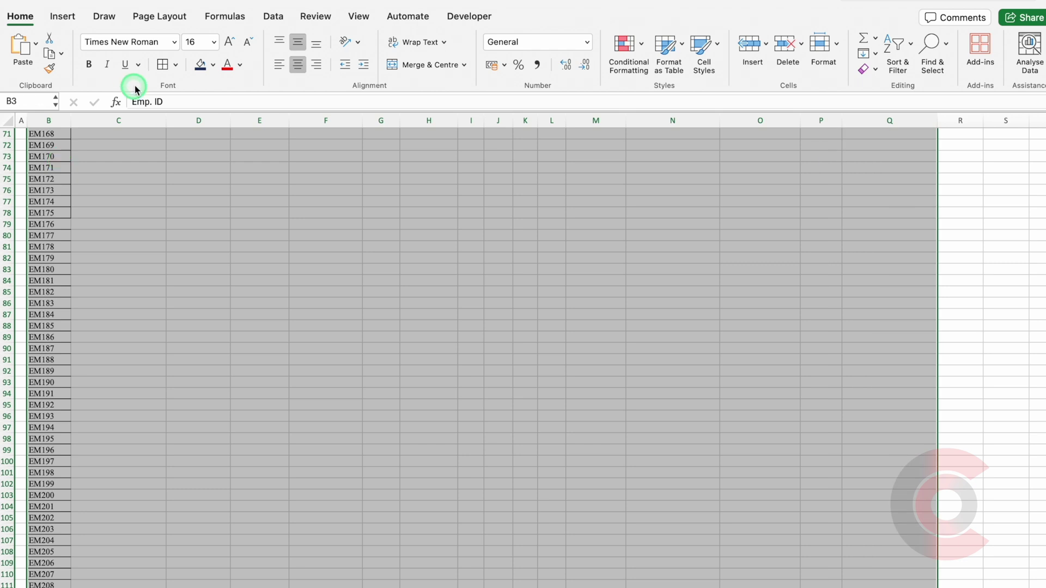
pyautogui.click(162, 66)
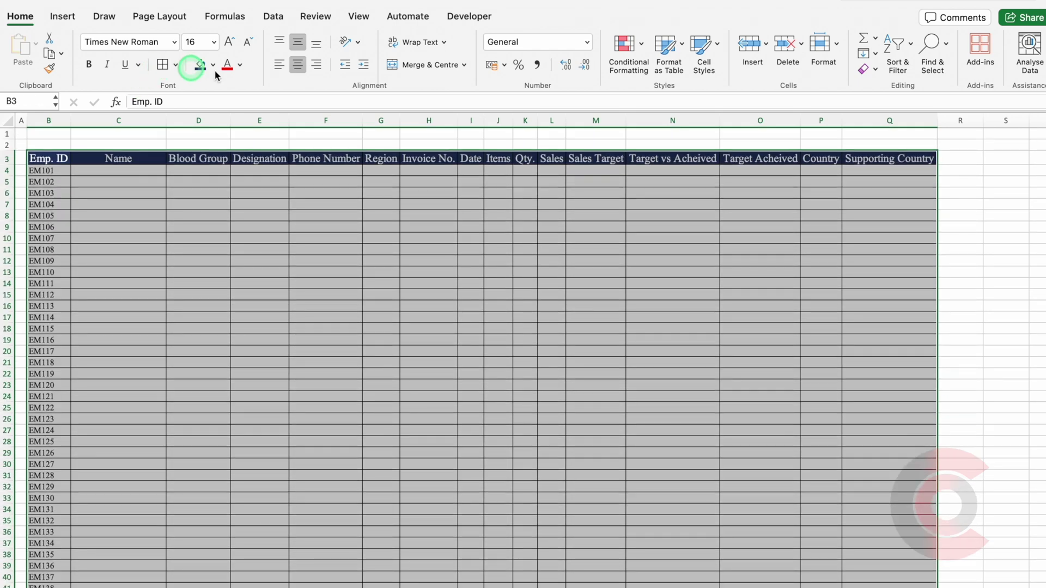
pyautogui.click(359, 17)
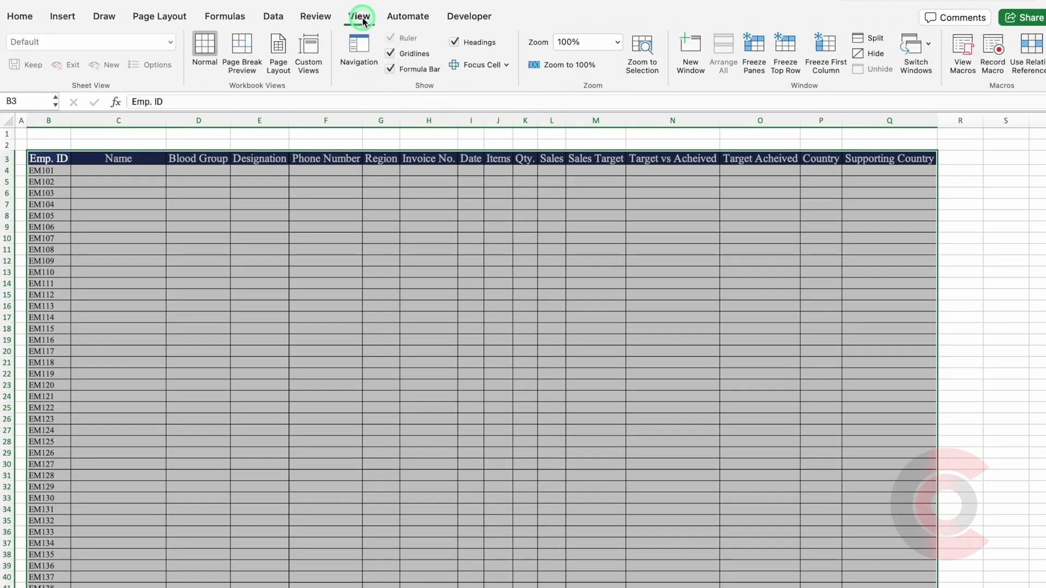
pyautogui.click(390, 54)
# Start a VLOOKUP formula in C4 with the column-locked lookup value $B4.
pyautogui.click(129, 174)
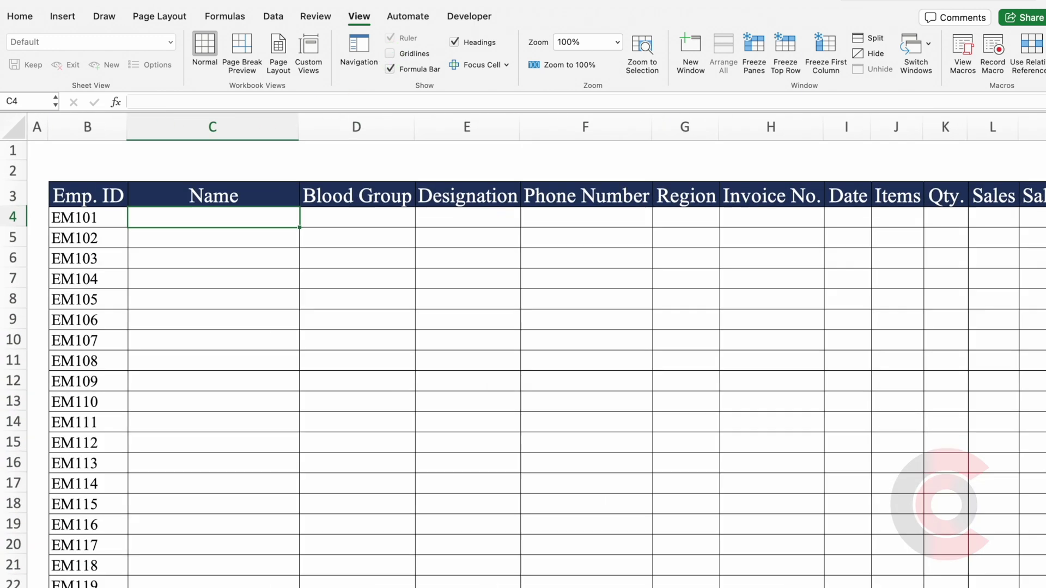
pyautogui.scroll(8, 251, 532)
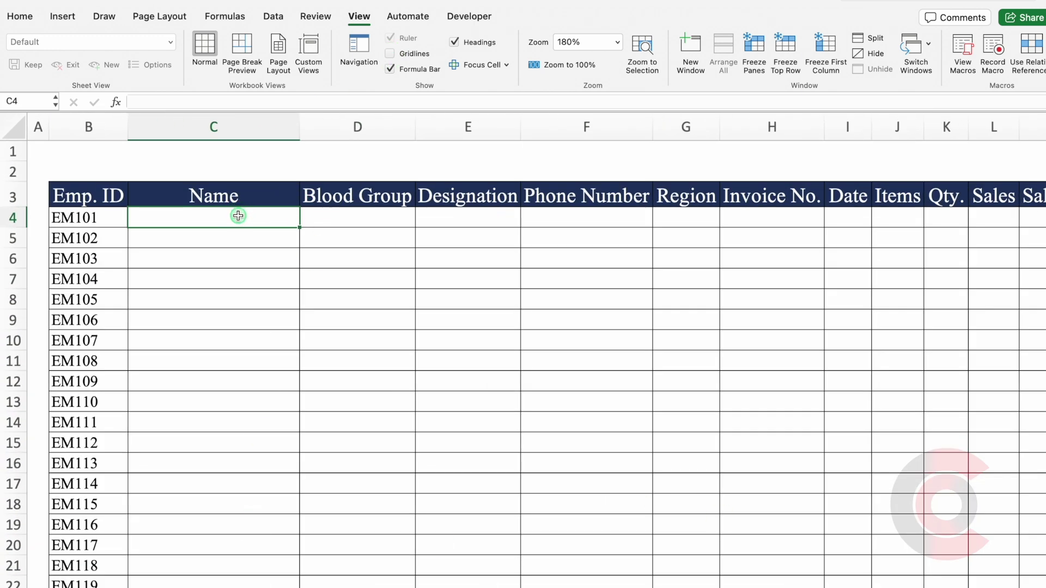
pyautogui.write('=')
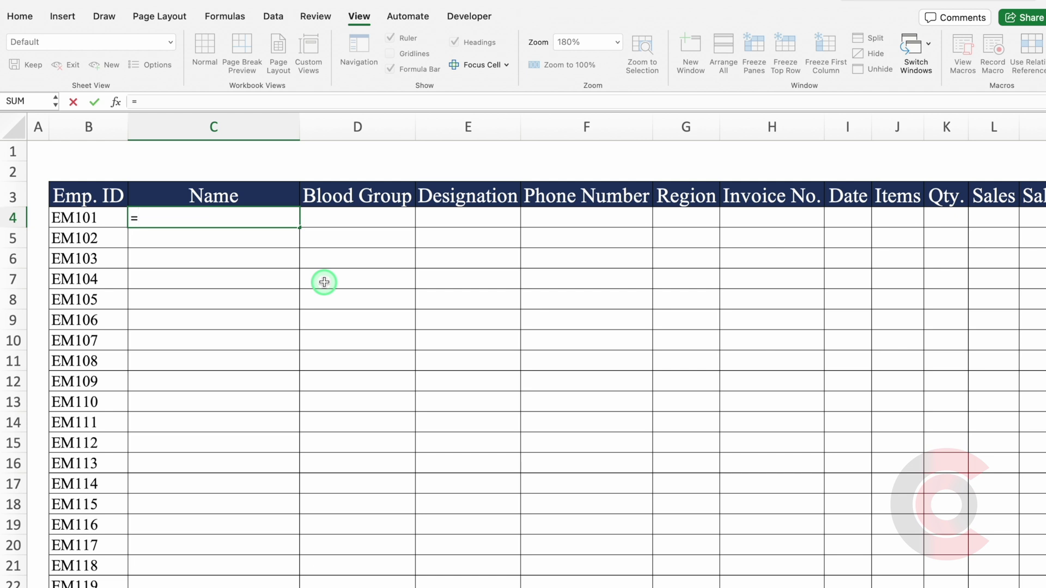
pyautogui.write('vl')
pyautogui.doubleClick(171, 252)
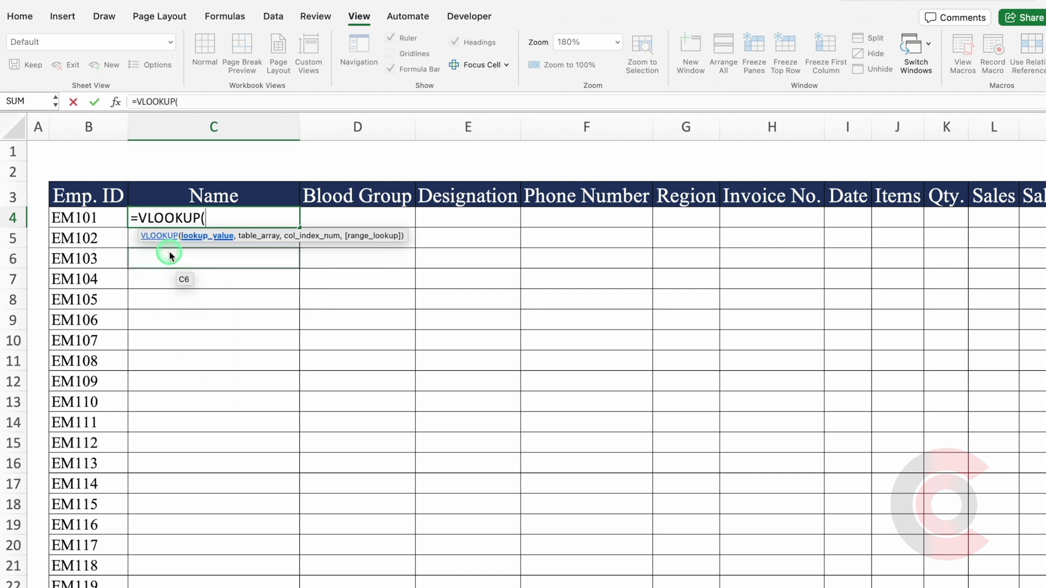
pyautogui.click(105, 219)
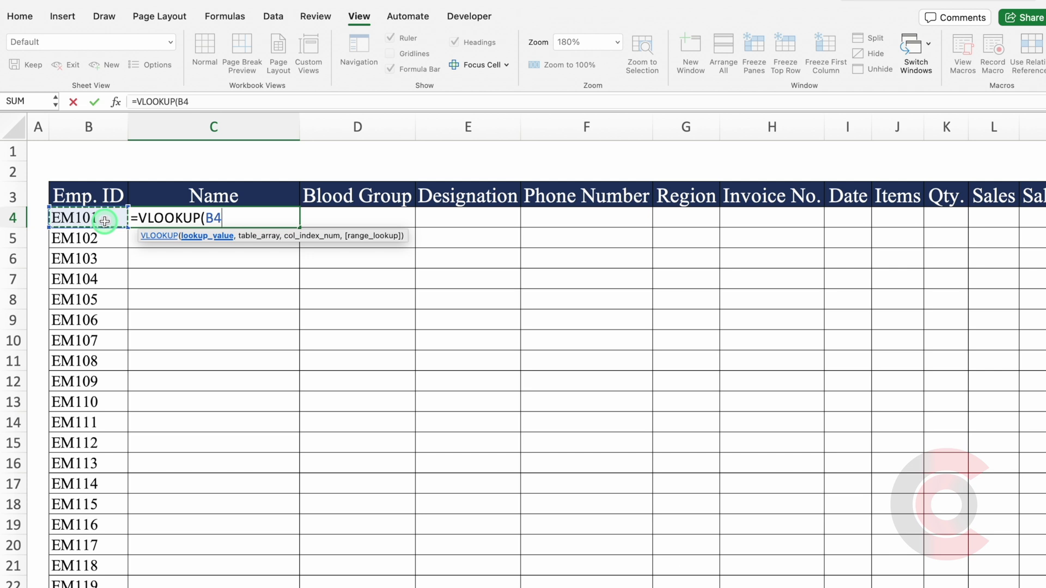
pyautogui.click(208, 219)
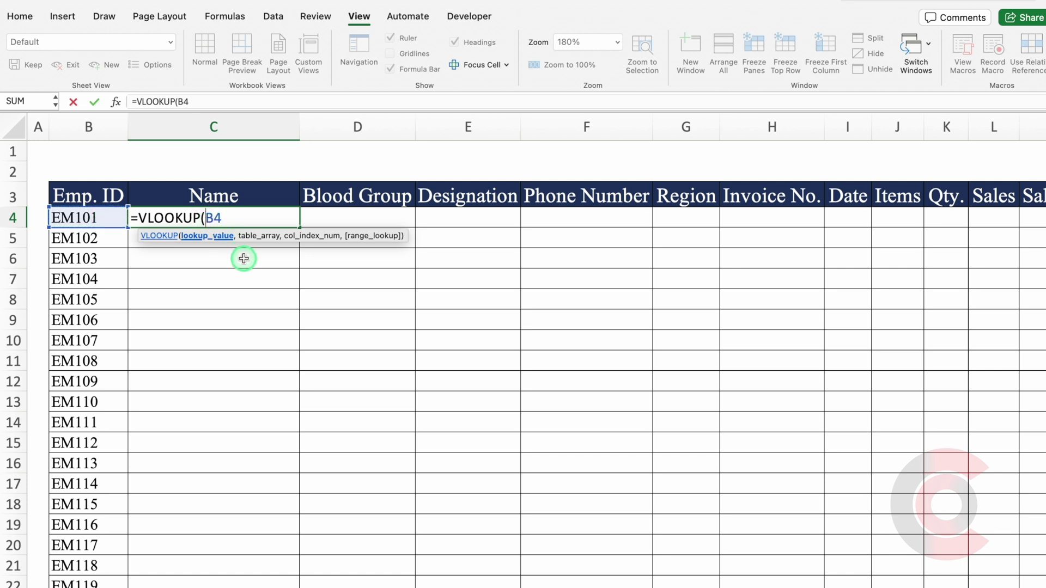
pyautogui.write('$')
pyautogui.click(243, 218)
pyautogui.write(',')
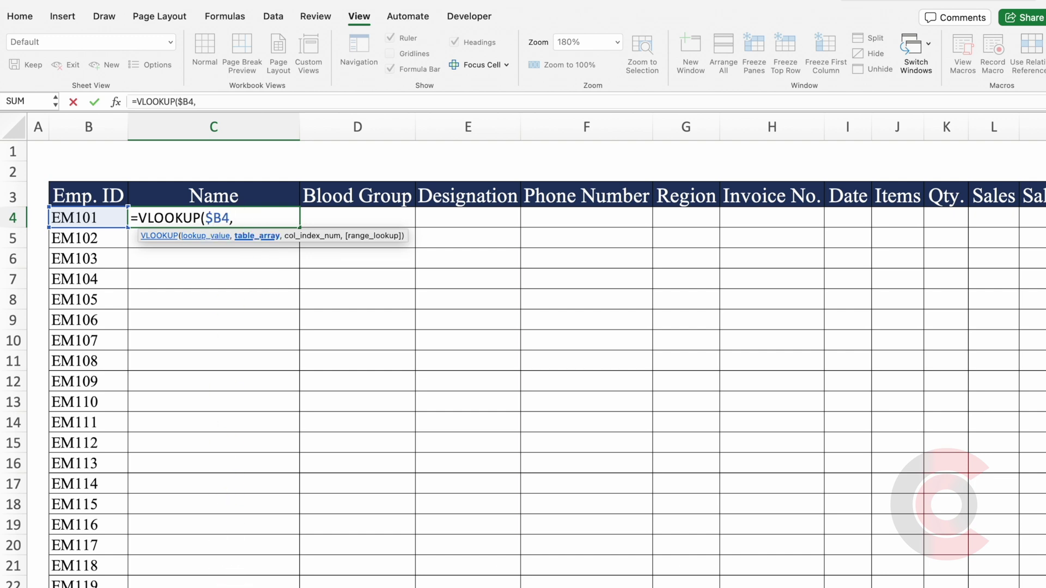
# Set the VLOOKUP table array to the locked columns $B:$Q of the VLookup sheet.
pyautogui.click(229, 587)
pyautogui.moveTo(60, 120); pyautogui.dragTo(965, 137)
pyautogui.press('F4')
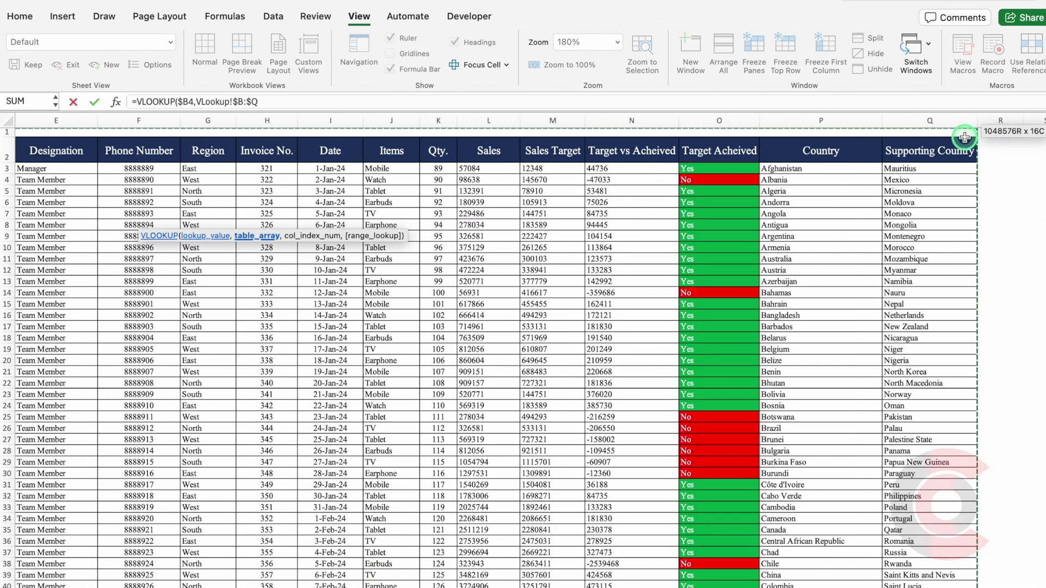
pyautogui.write(',')
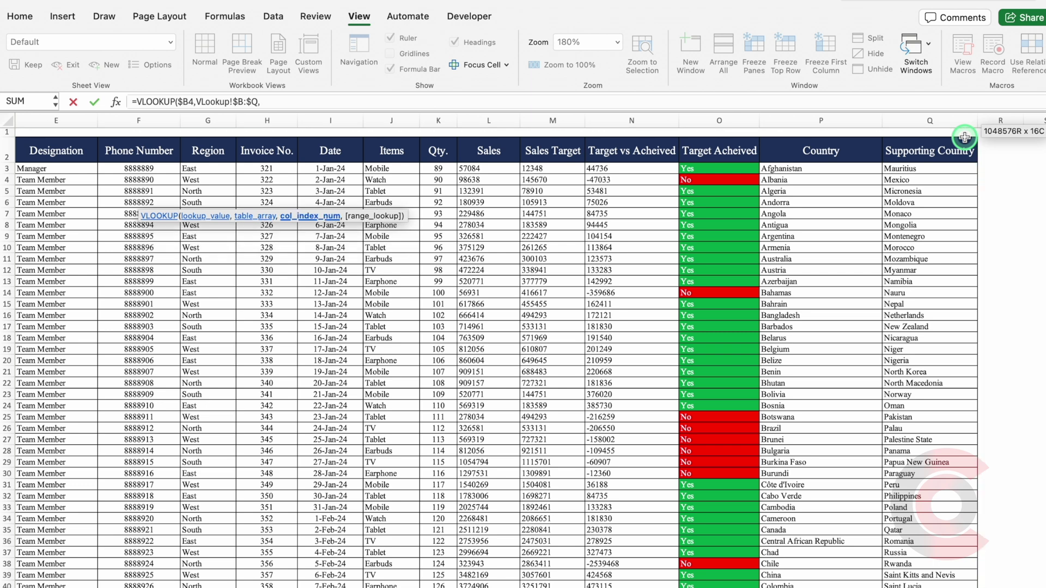
# Complete the VLOOKUP arguments with column index 2 for Name and 0 for an exact match, closing the bracket.
pyautogui.hscroll(-5, 560, 357)
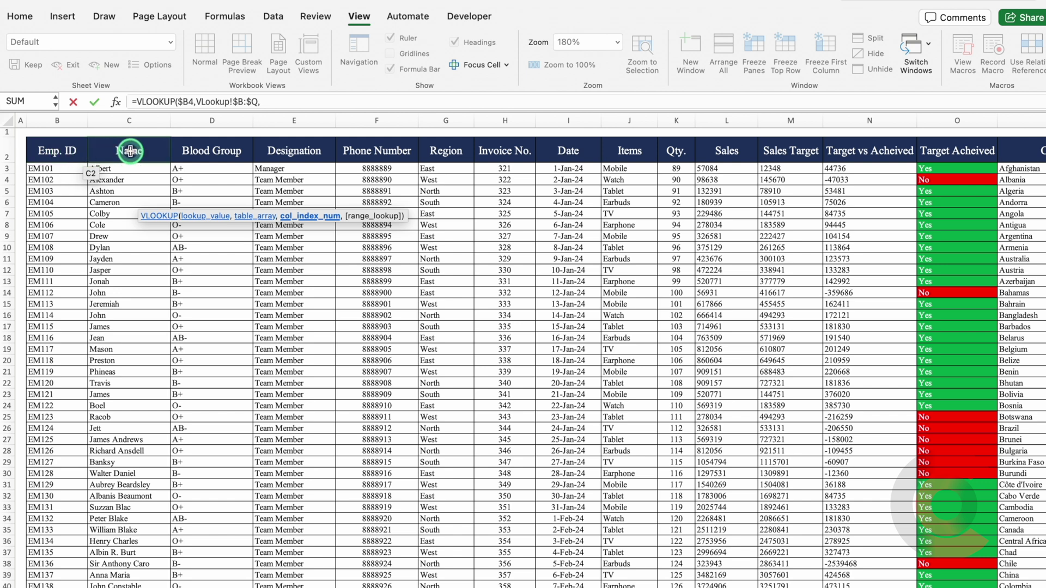
pyautogui.write('2')
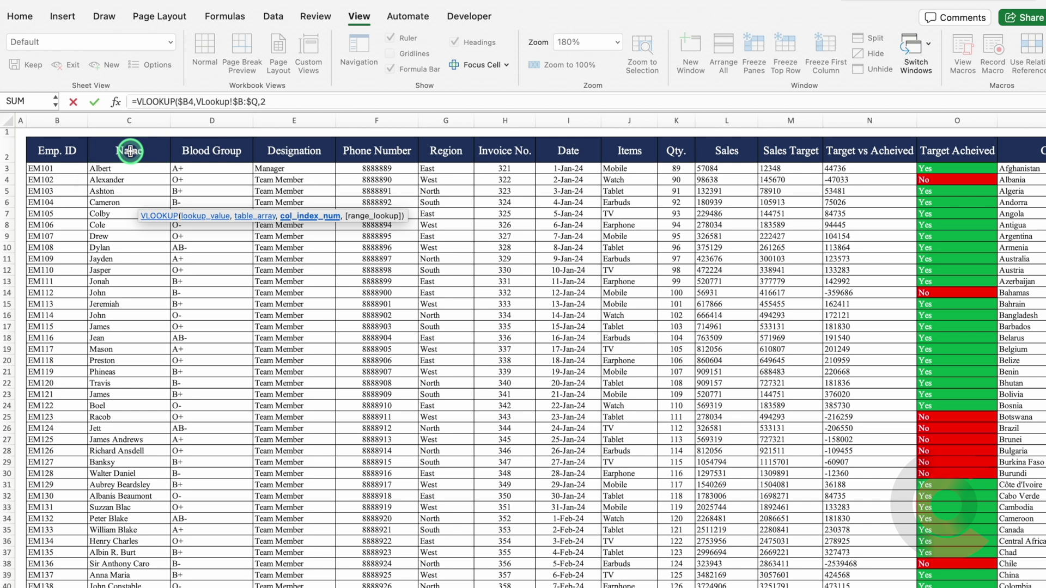
pyautogui.write(',')
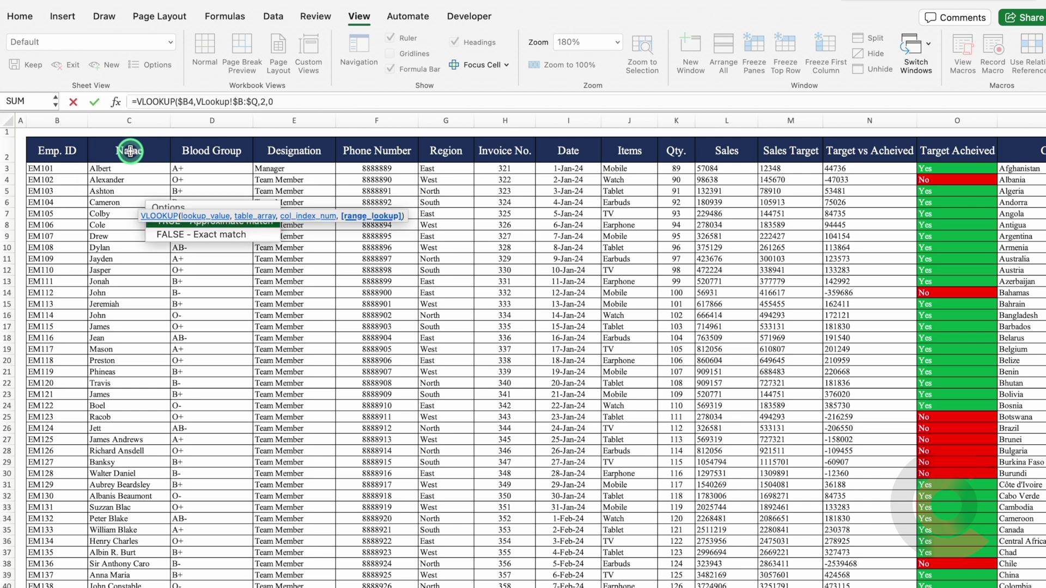
pyautogui.write('0)')
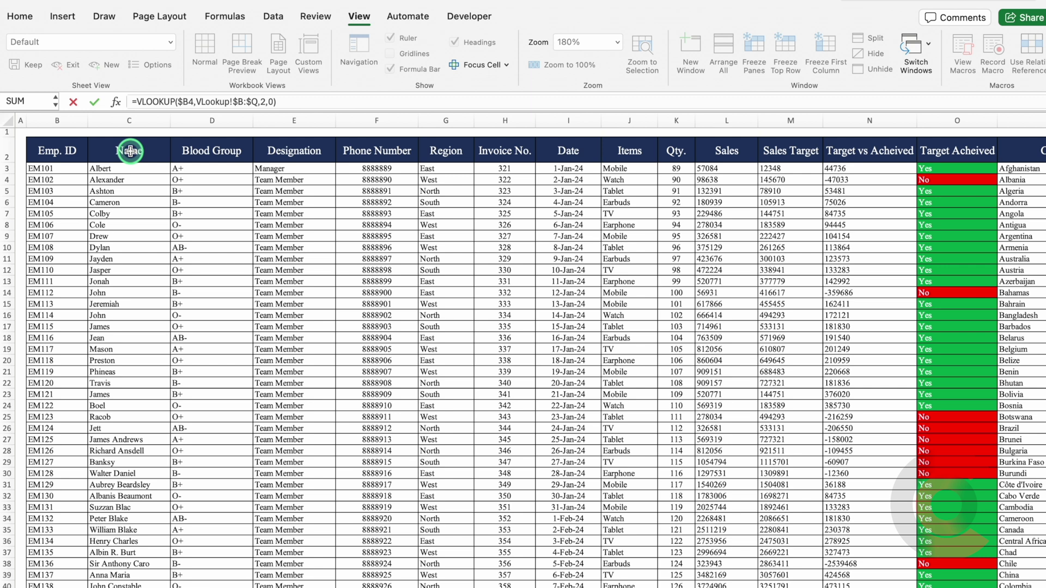
pyautogui.click(134, 127)
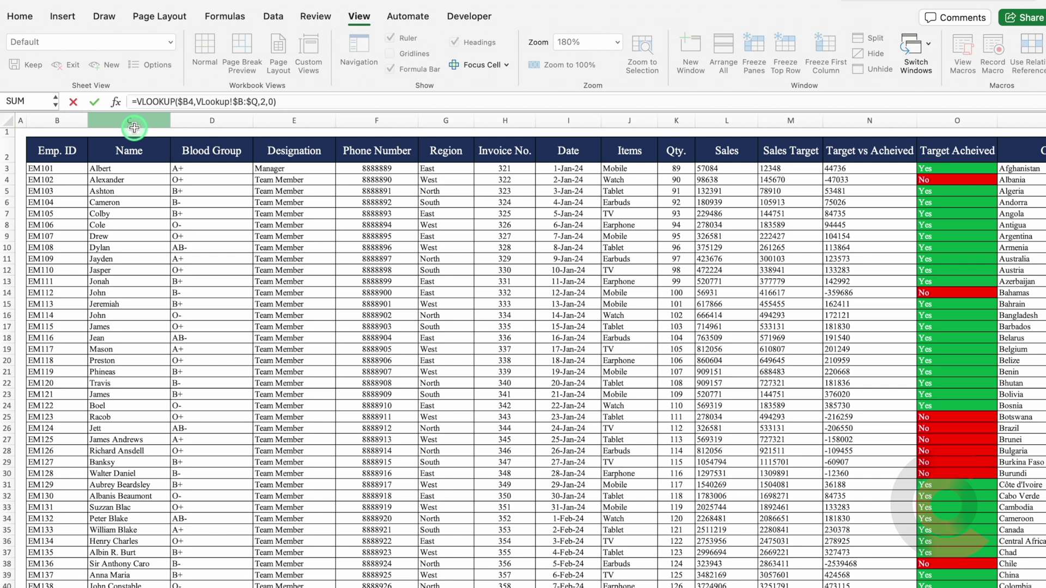
# Wrap the VLOOKUP in C4 in IFERROR with empty text "" as the error value, and enter the formula.
pyautogui.click(138, 101)
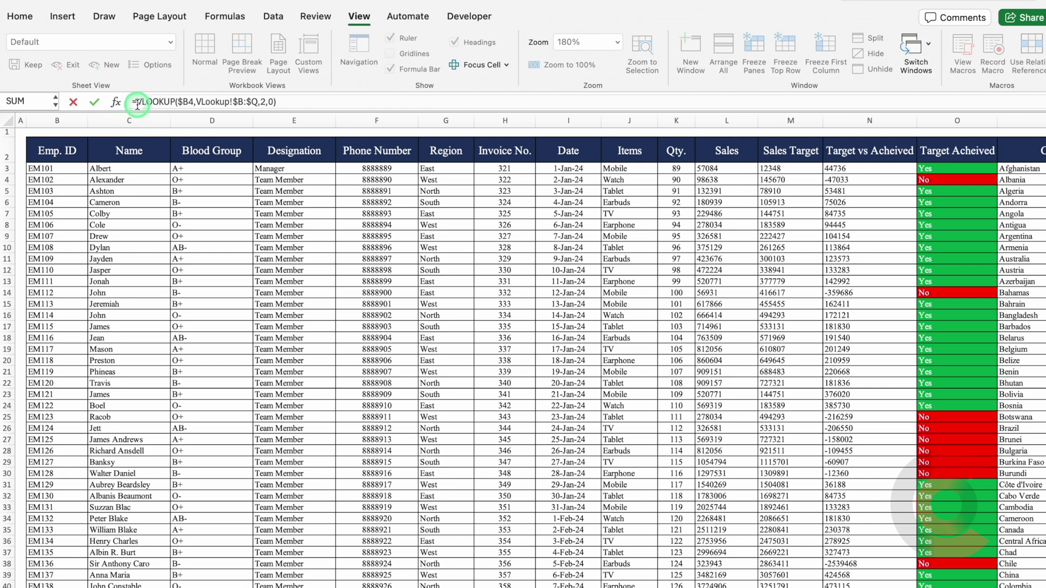
pyautogui.write('if')
pyautogui.doubleClick(159, 170)
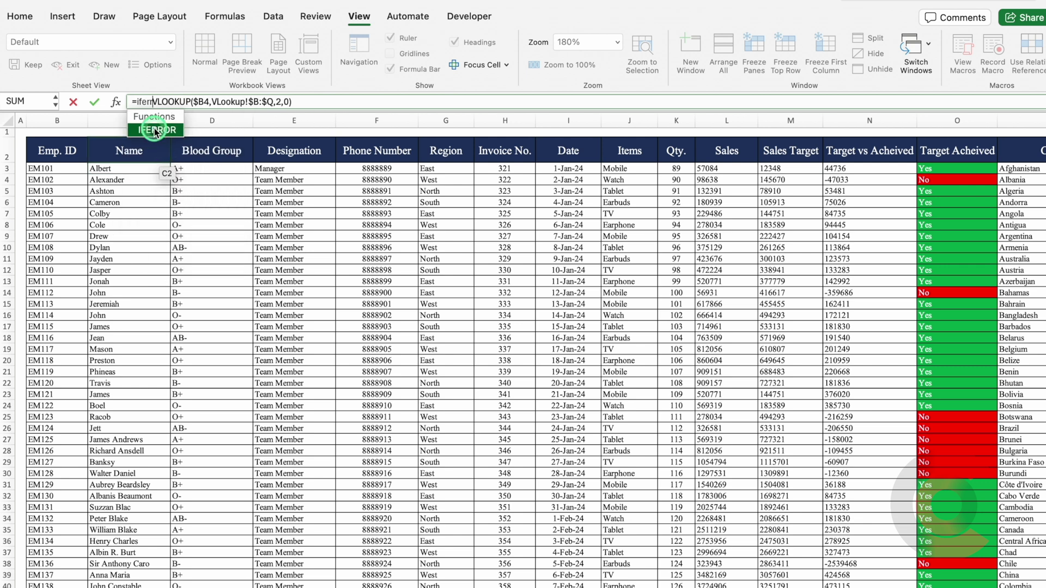
pyautogui.click(337, 101)
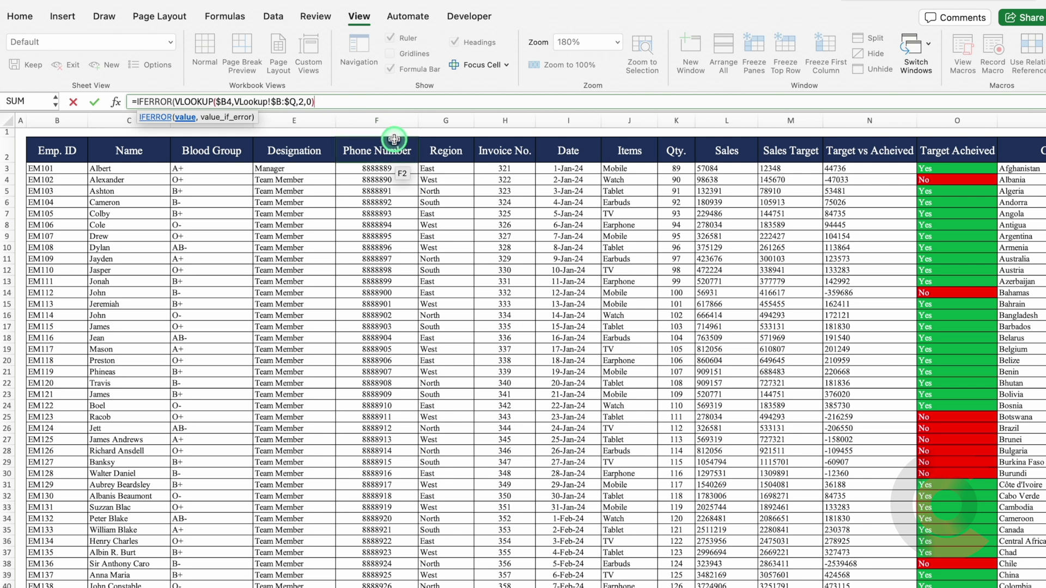
pyautogui.write(',')
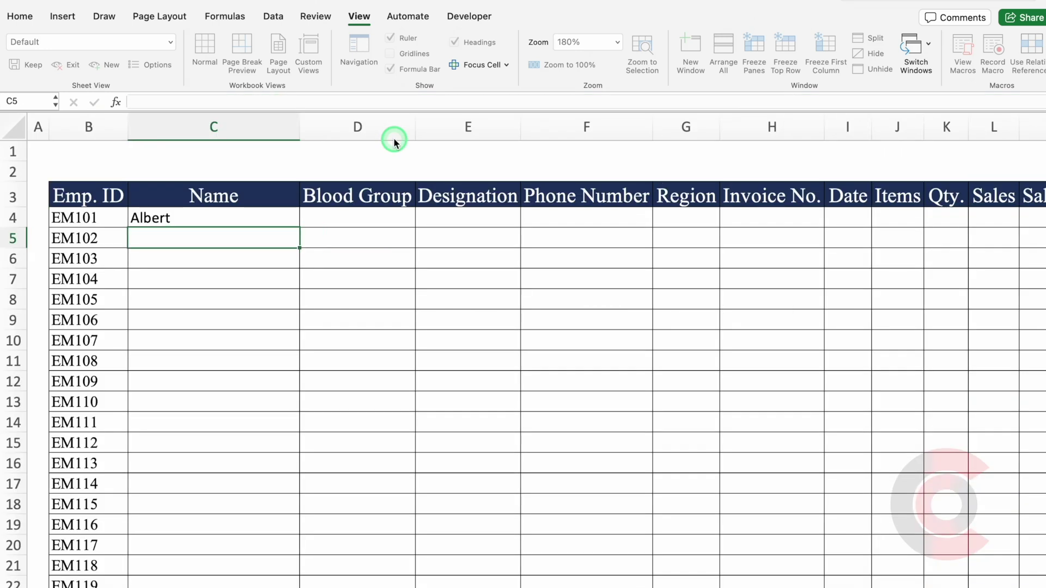
# Change the IFERROR error value in C4 to "No Data".
pyautogui.click(238, 216)
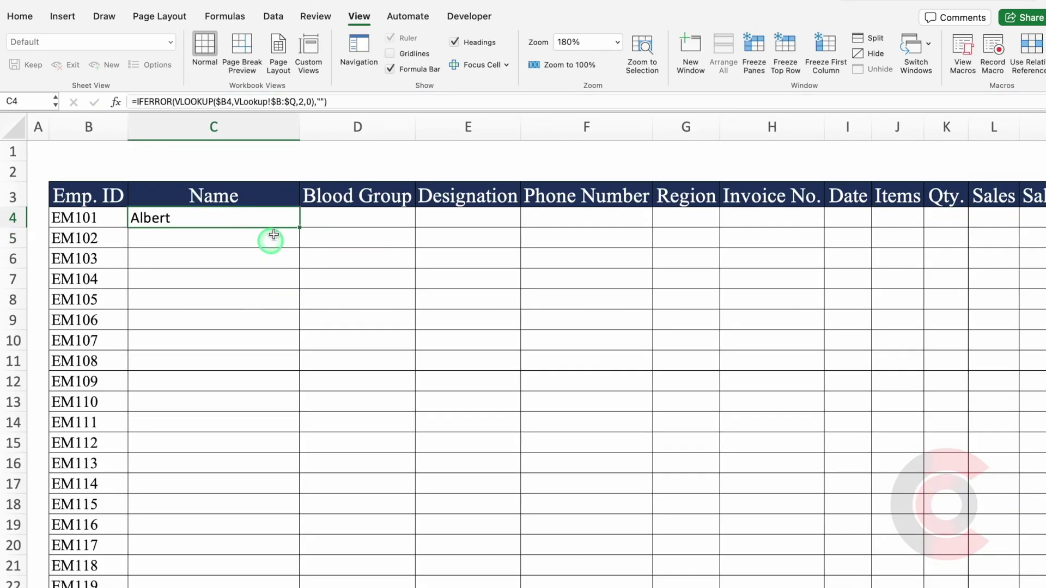
pyautogui.click(321, 103)
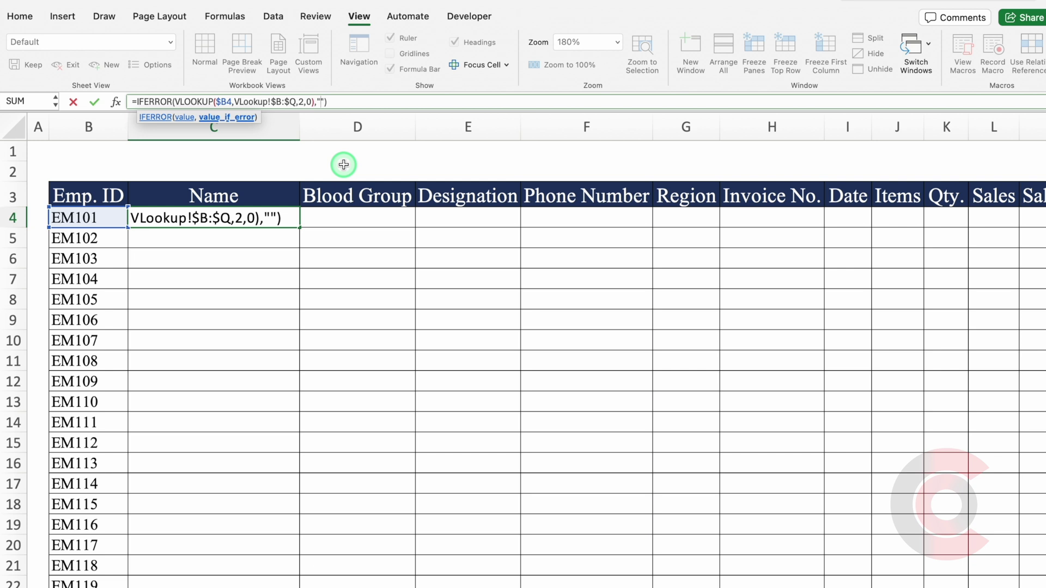
pyautogui.write('No Data')
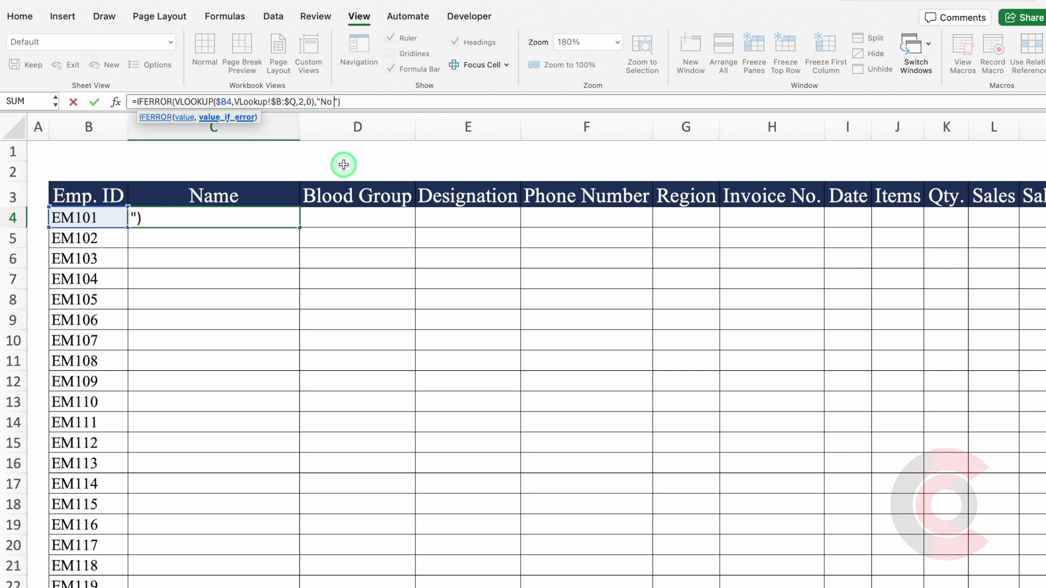
pyautogui.press('Return')
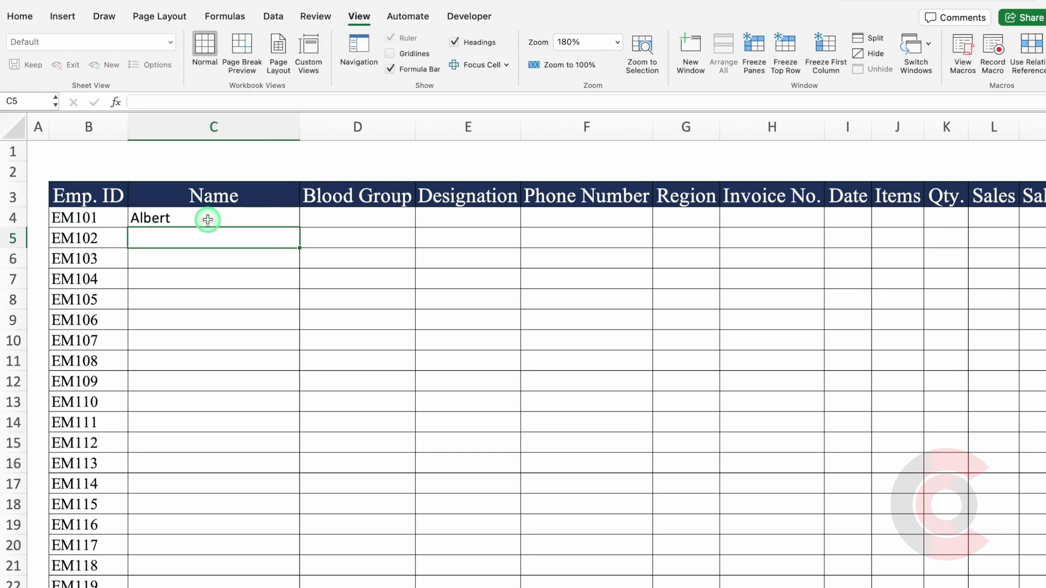
# Clear the Emp. ID in B4 to test the error value, then undo the deletion and the "No Data" change.
pyautogui.click(93, 218)
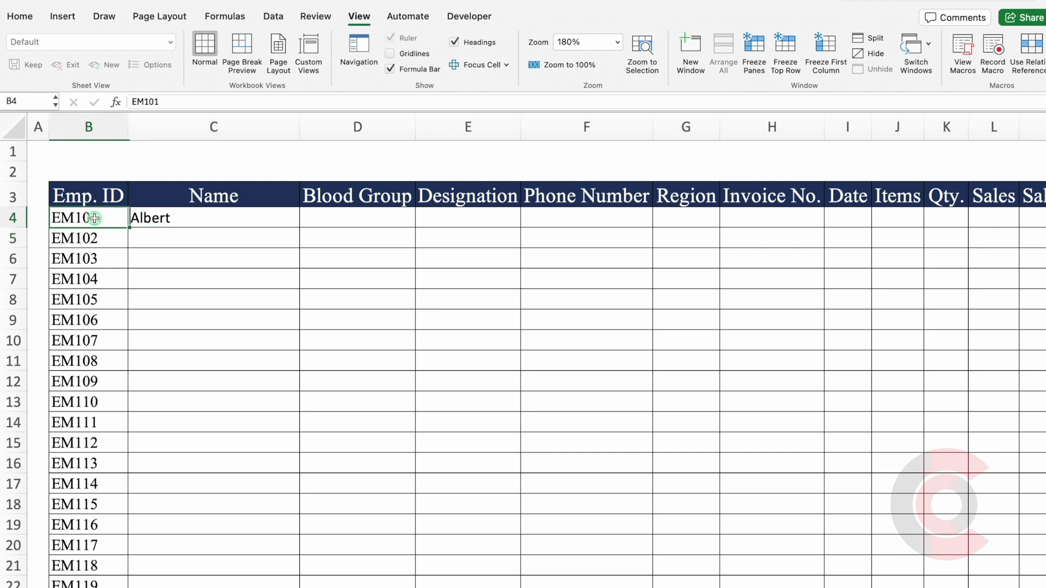
pyautogui.press('Delete')
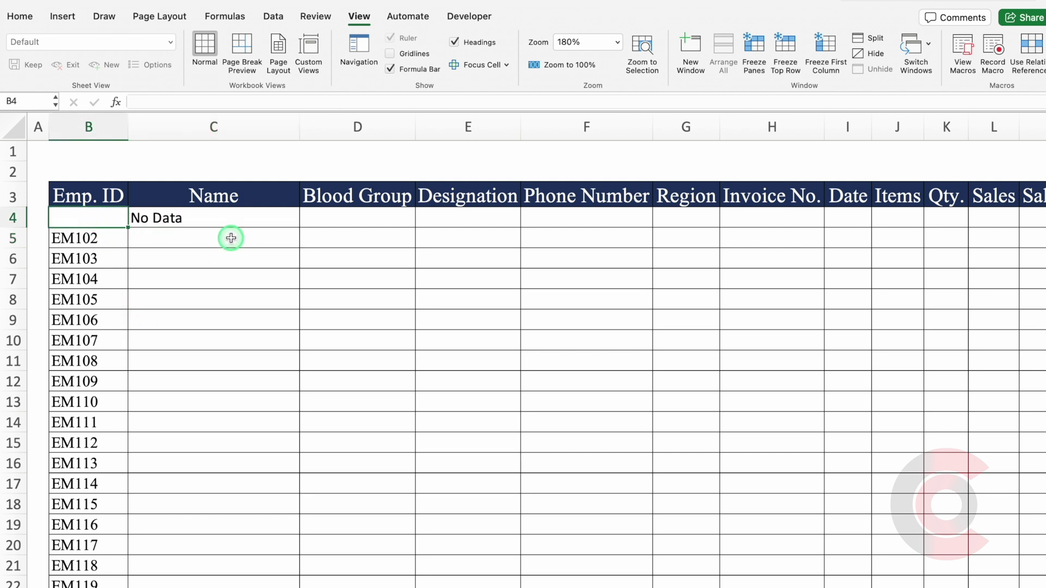
pyautogui.hotkey('ctrl', 'z')
# Fill the C4 formula across row 4 through the Region column and check the copied formula in D4.
pyautogui.press('Right')
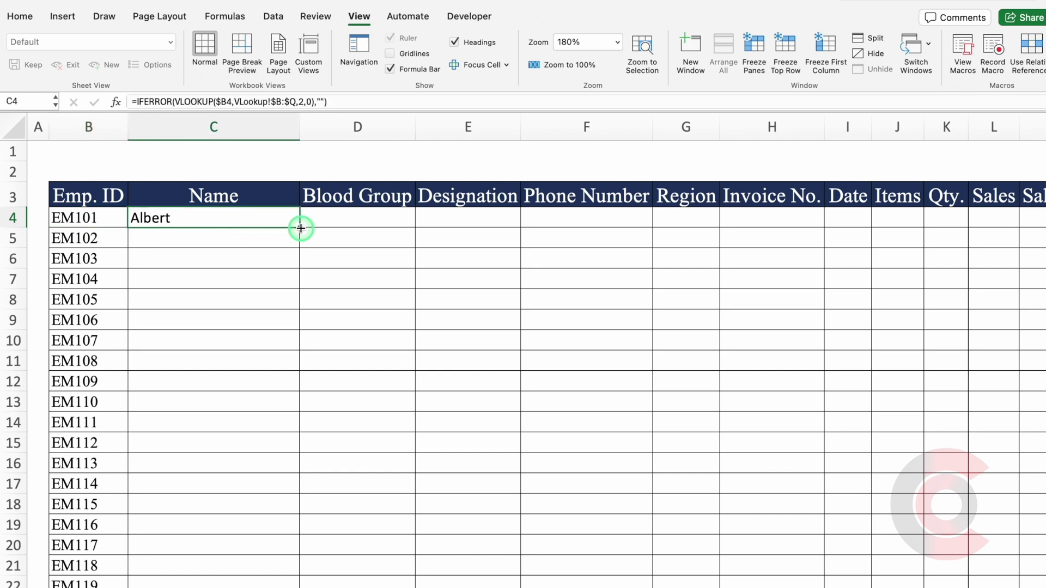
pyautogui.moveTo(301, 228); pyautogui.dragTo(715, 240)
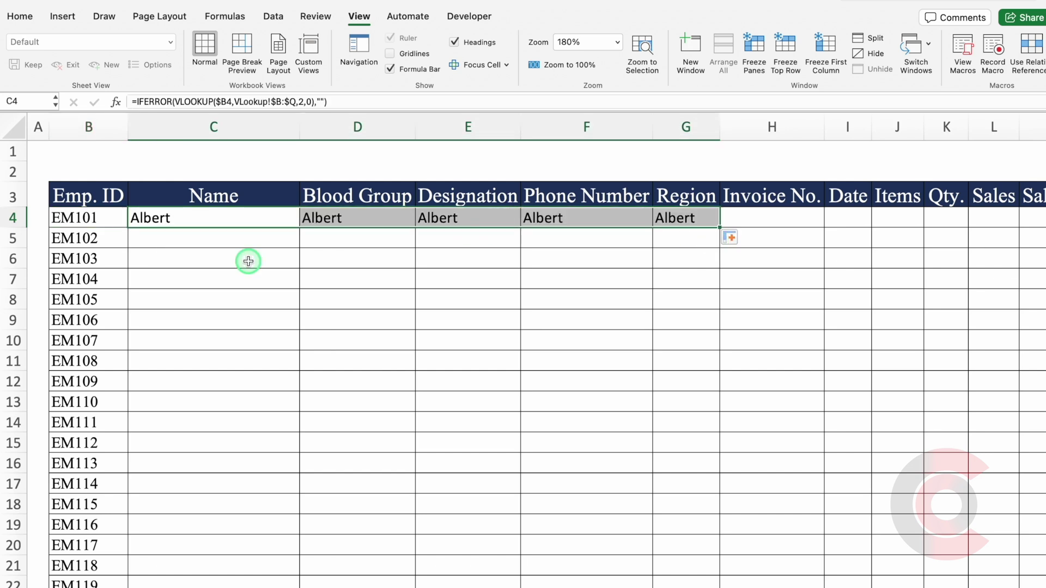
pyautogui.click(336, 218)
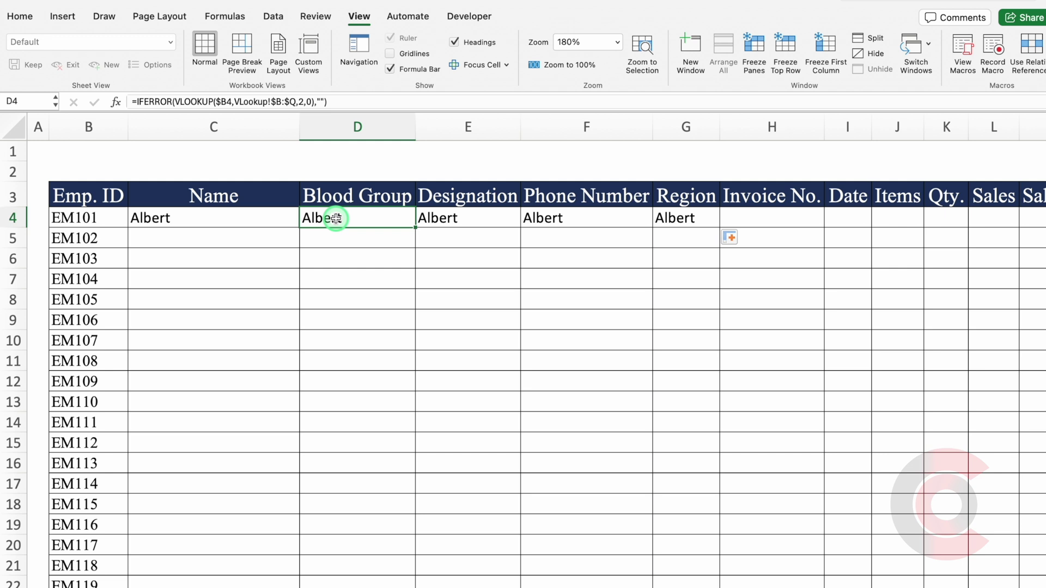
# Enter the test formula =COLUMNS(C3) in C7, referencing the Name header.
pyautogui.click(211, 280)
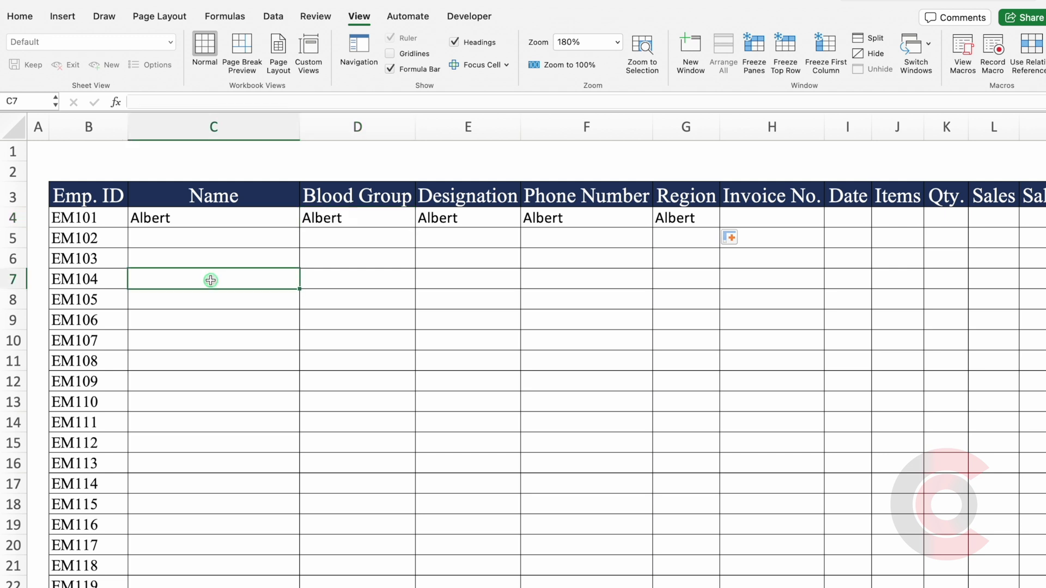
pyautogui.write('=')
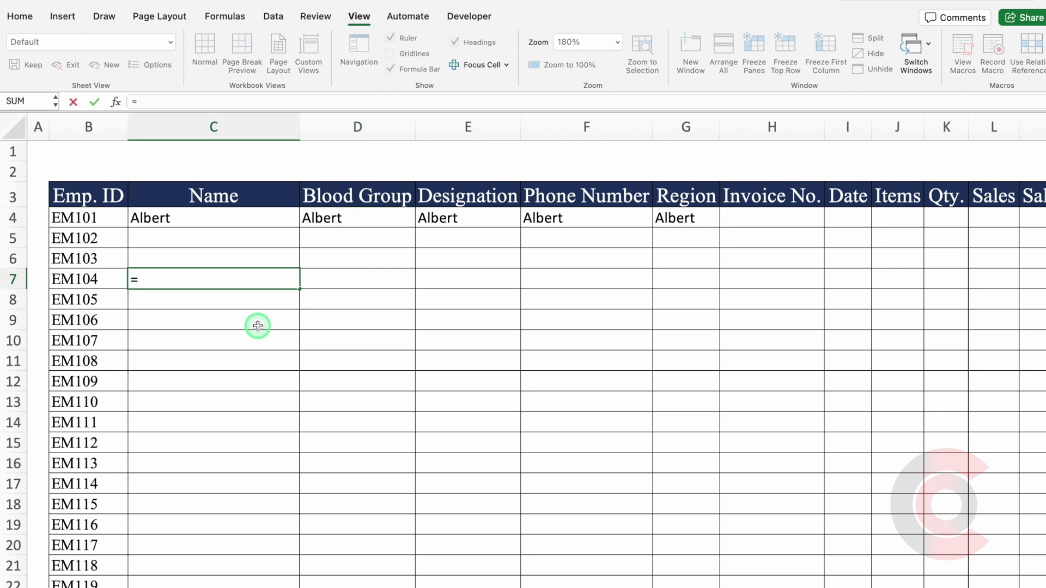
pyautogui.write('column')
pyautogui.doubleClick(158, 315)
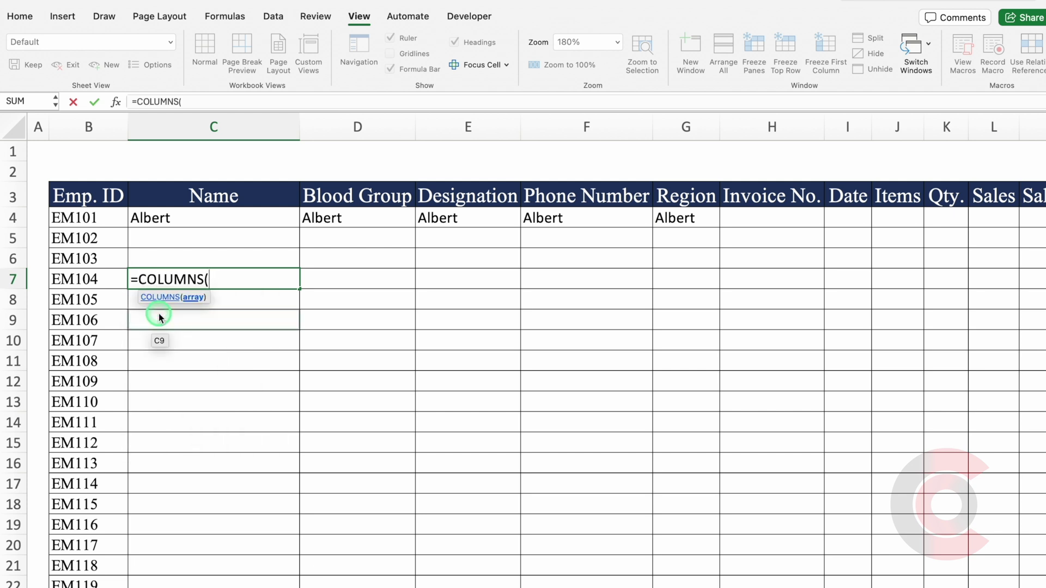
pyautogui.click(241, 193)
pyautogui.write(')')
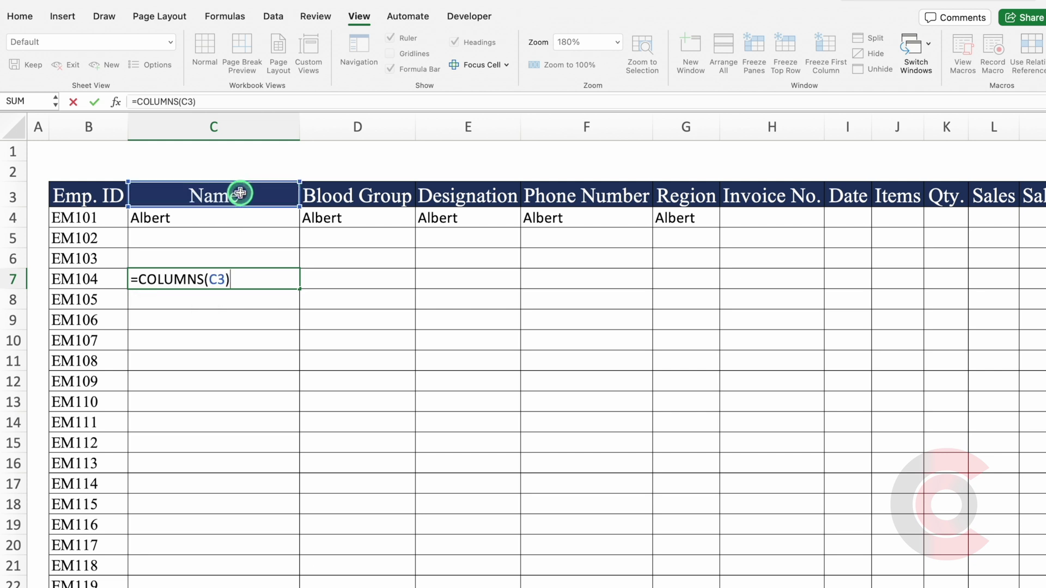
pyautogui.press('Return')
# Centre the contents of cell C7 horizontally.
pyautogui.click(249, 277)
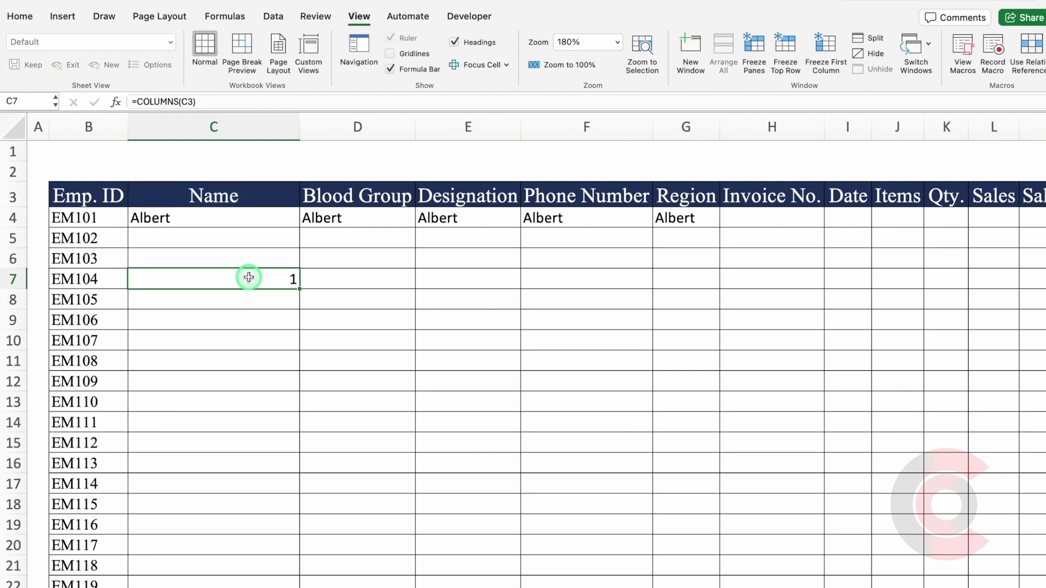
pyautogui.click(20, 16)
pyautogui.click(295, 68)
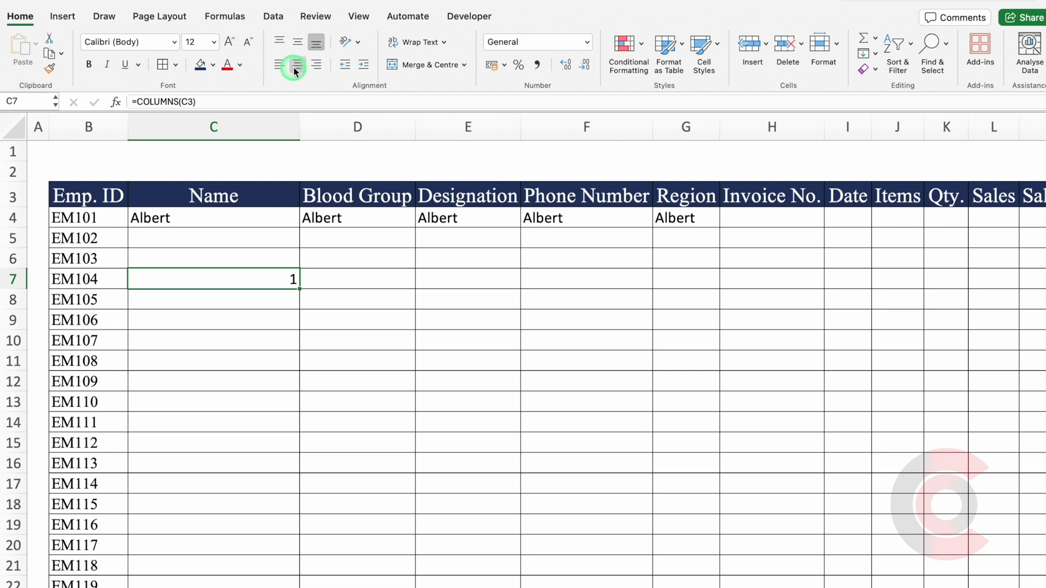
pyautogui.click(294, 68)
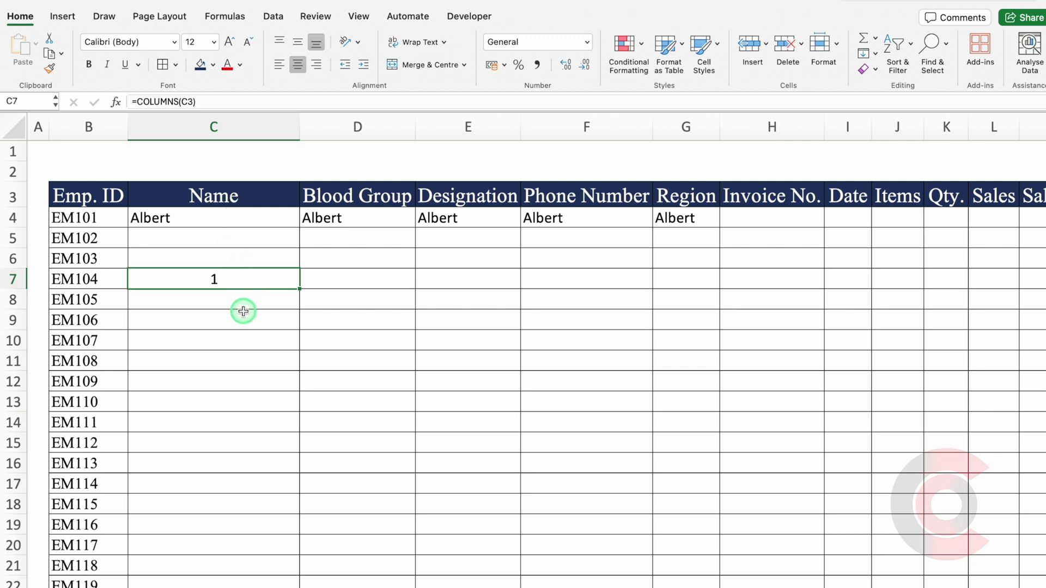
# Replace the test formula in C7 with =COLUMNS(B3:C3), spanning the Emp. ID and Name headers.
pyautogui.press('Delete')
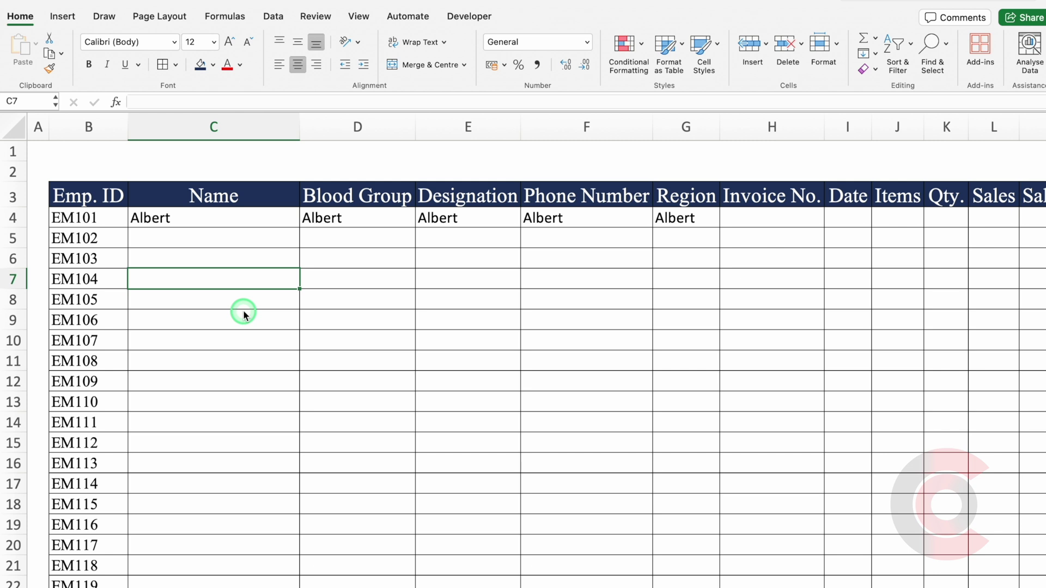
pyautogui.write('=colu')
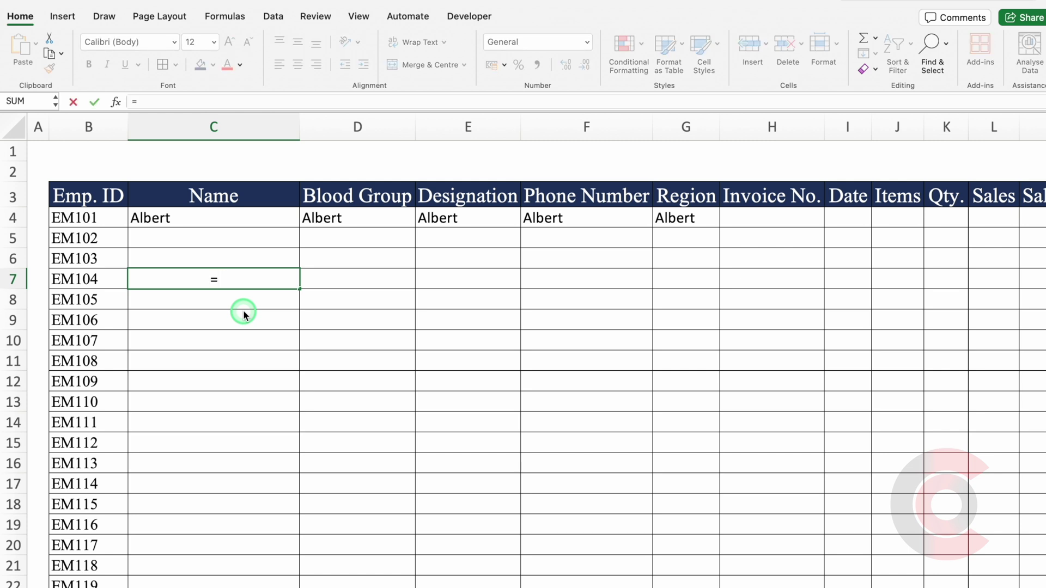
pyautogui.doubleClick(175, 324)
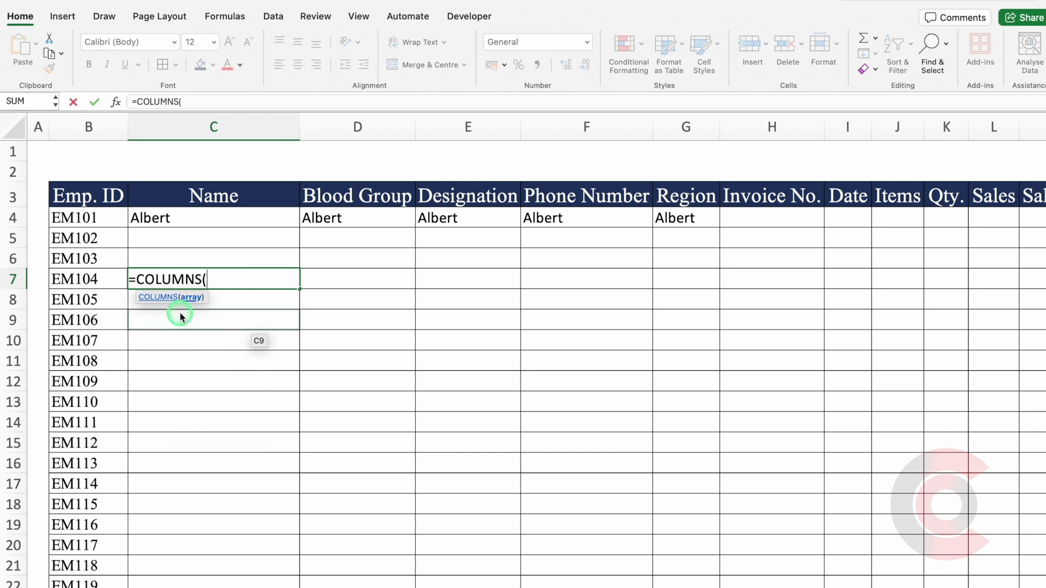
pyautogui.click(109, 195)
pyautogui.moveTo(135, 195); pyautogui.dragTo(171, 198)
pyautogui.write(')')
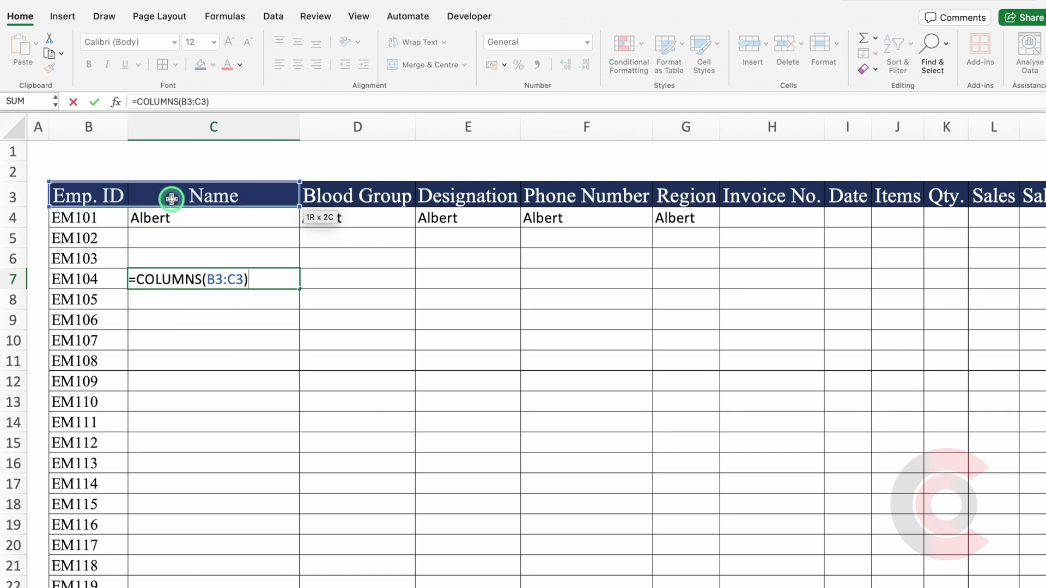
pyautogui.press('Return')
# Fill the COLUMNS formula from C7 across to G7 and inspect how its references shift in D7 and E7.
pyautogui.click(261, 279)
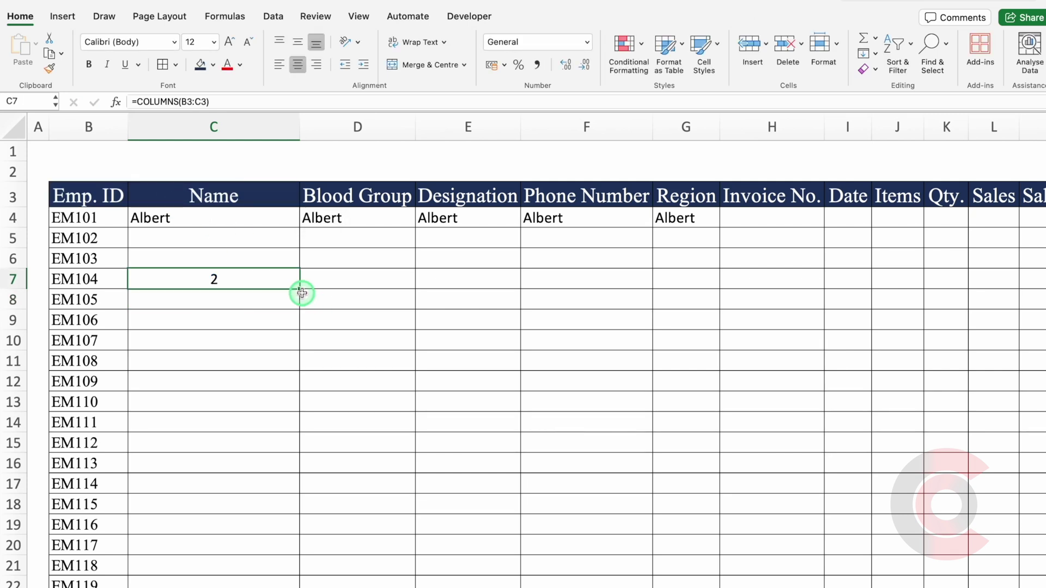
pyautogui.moveTo(299, 289); pyautogui.dragTo(714, 285)
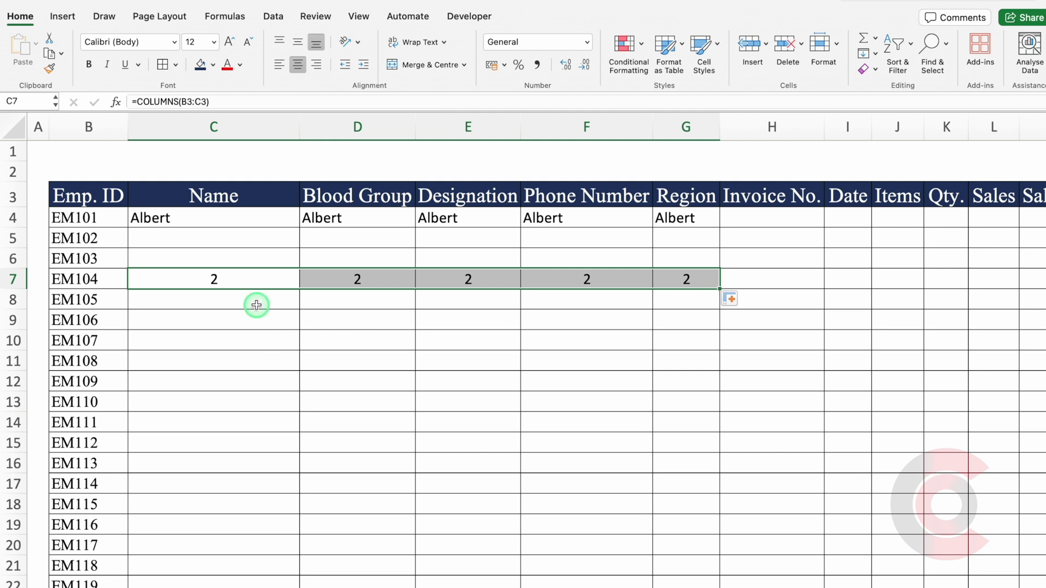
pyautogui.click(247, 283)
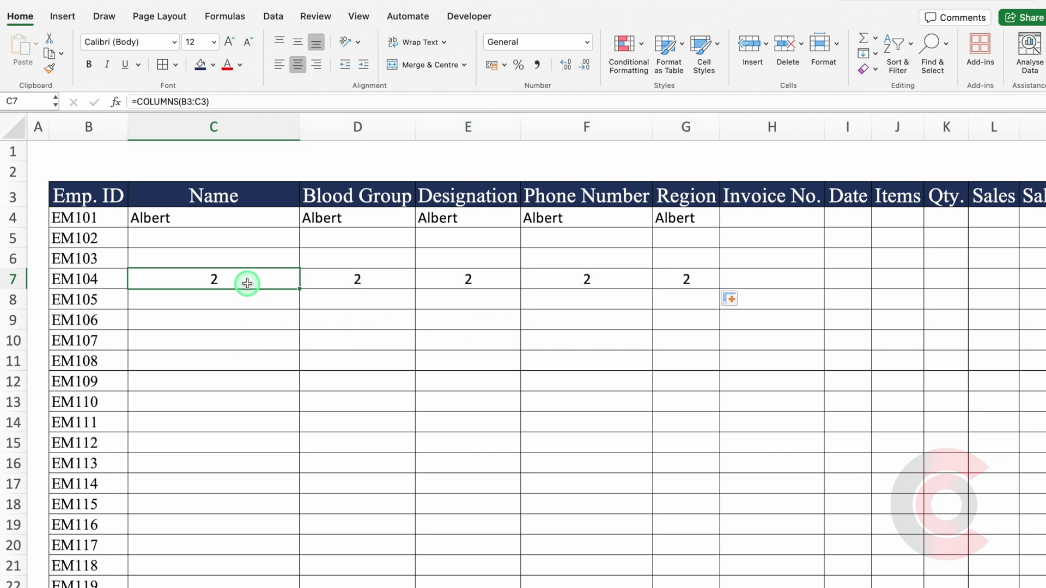
pyautogui.click(357, 277)
pyautogui.click(467, 279)
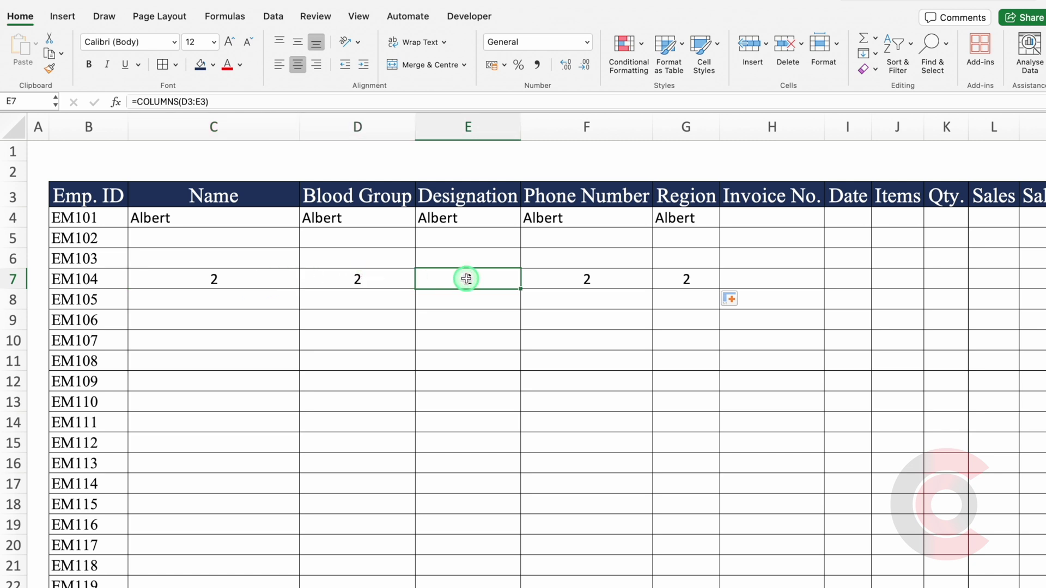
# Clear the test formulas in C7:G7 and start a new COLUMNS formula over B3:C3 in C7.
pyautogui.moveTo(242, 281); pyautogui.dragTo(660, 281)
pyautogui.press('Delete')
pyautogui.click(270, 276)
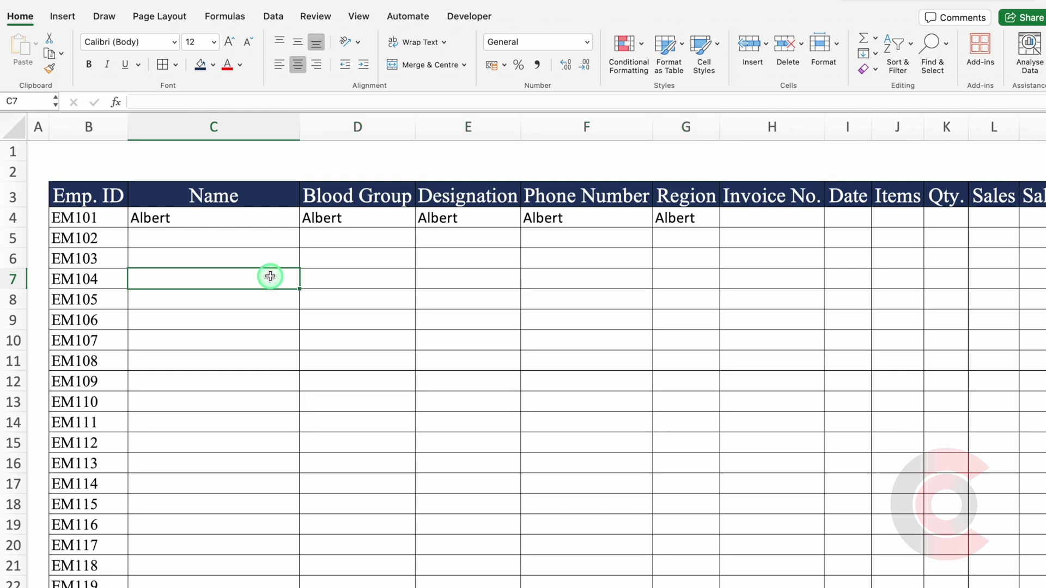
pyautogui.write('=columns')
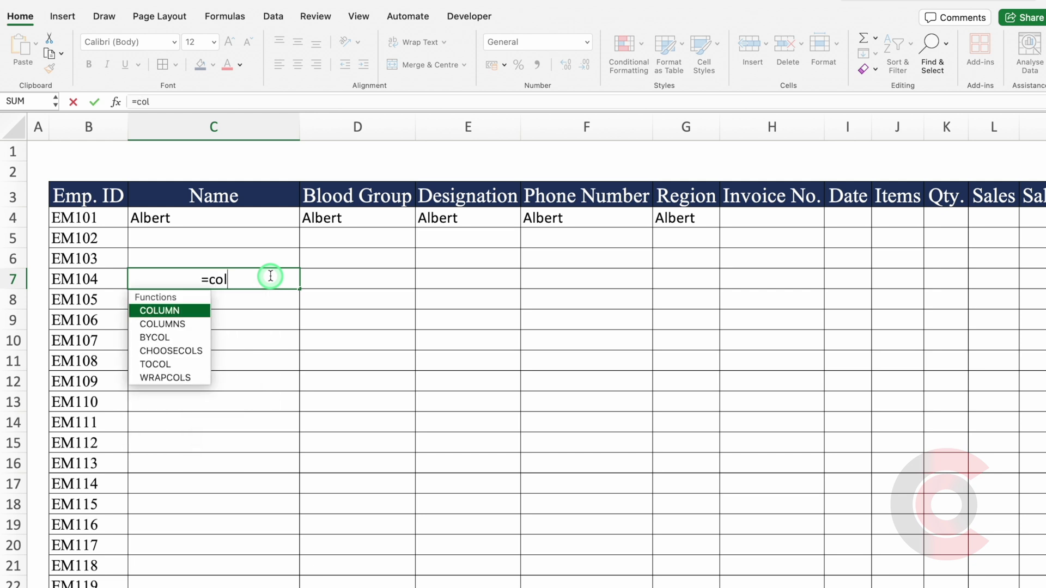
pyautogui.doubleClick(167, 310)
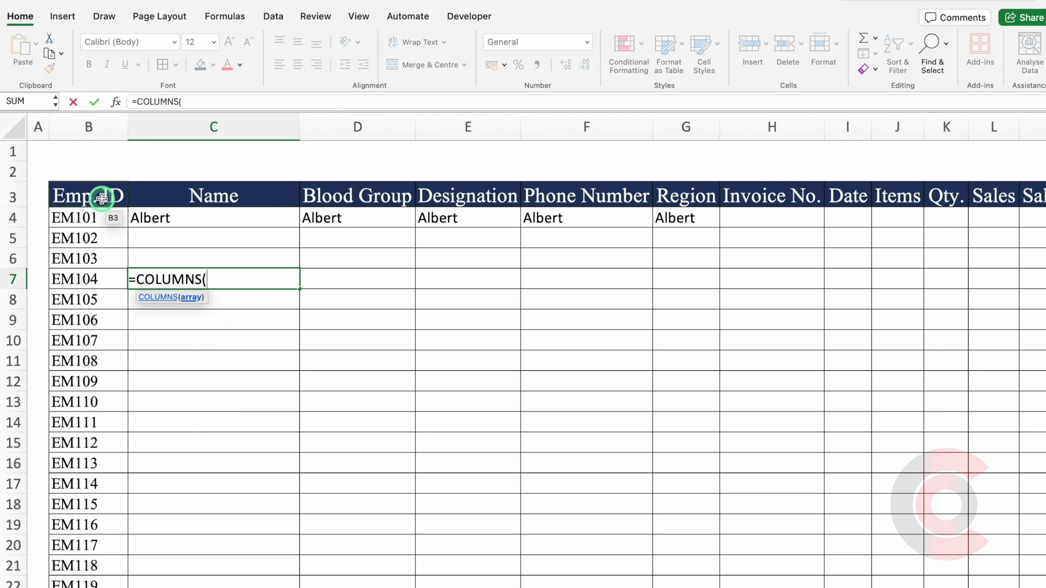
pyautogui.moveTo(102, 198); pyautogui.dragTo(155, 201)
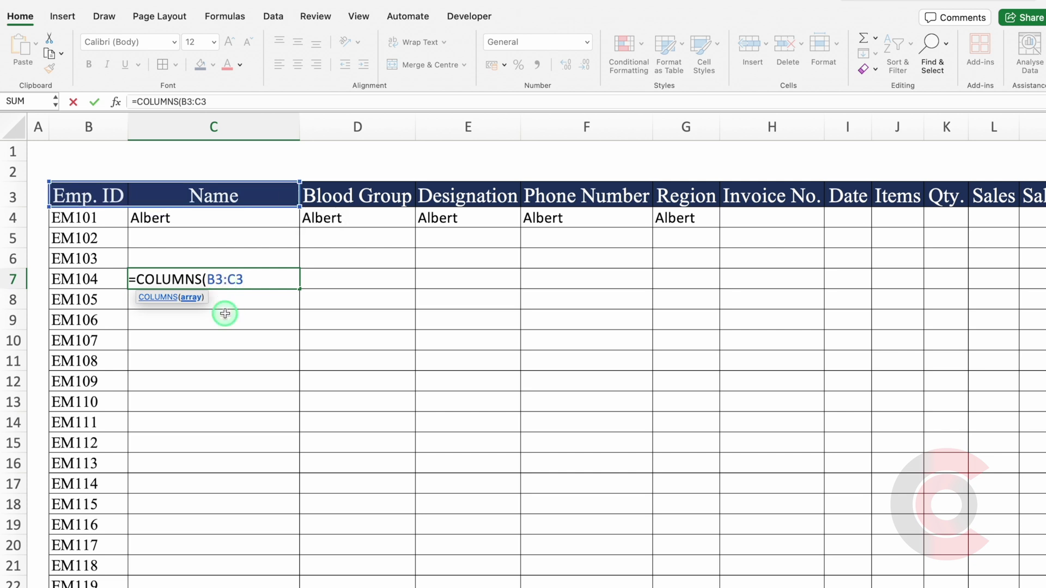
# Make the start of the COLUMNS range in C7 absolute so that it reads $B$3:C3.
pyautogui.doubleClick(217, 282)
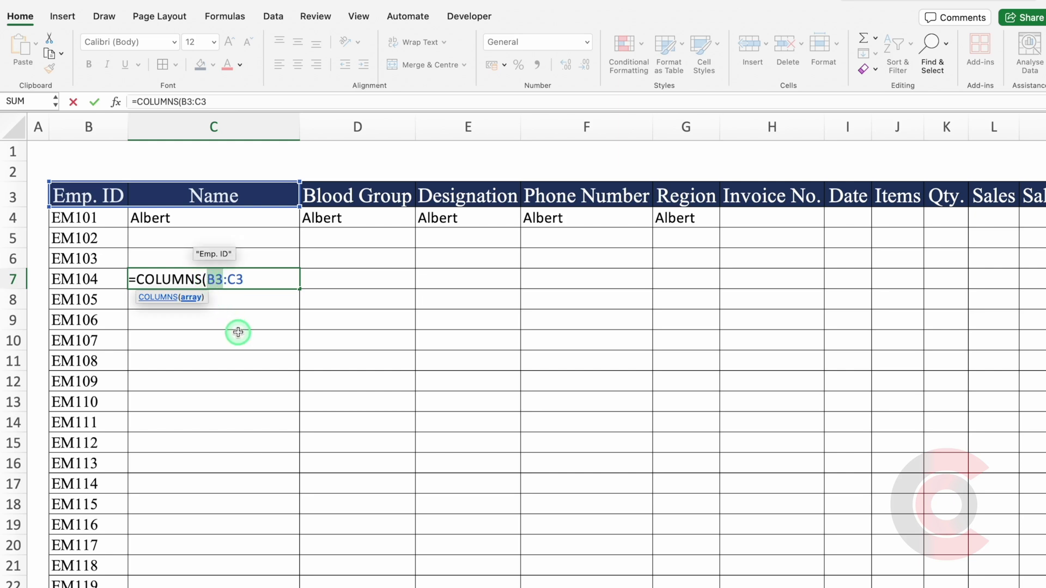
pyautogui.press('F4')
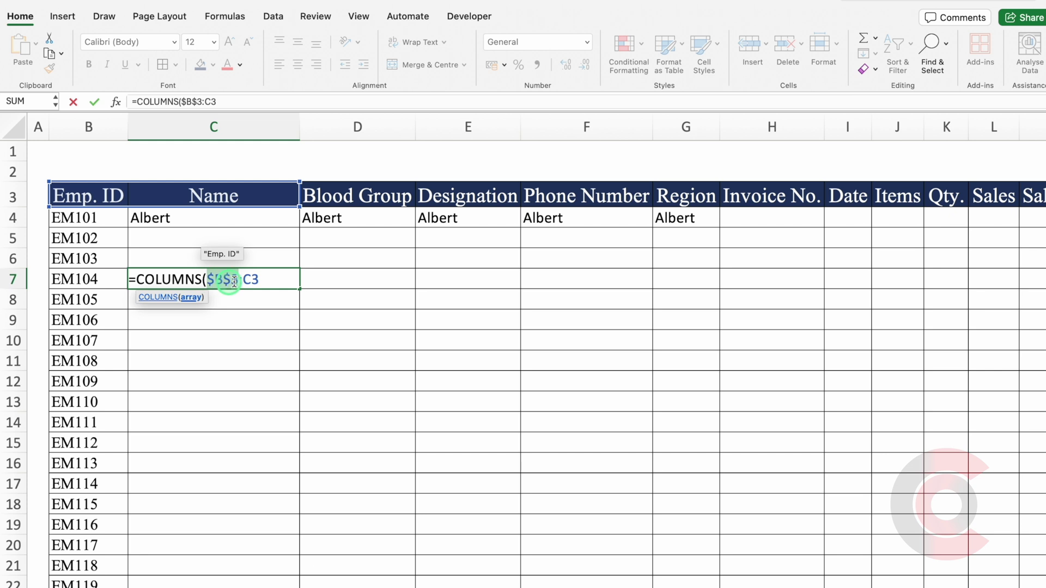
pyautogui.moveTo(217, 280); pyautogui.dragTo(252, 282)
pyautogui.click(264, 279)
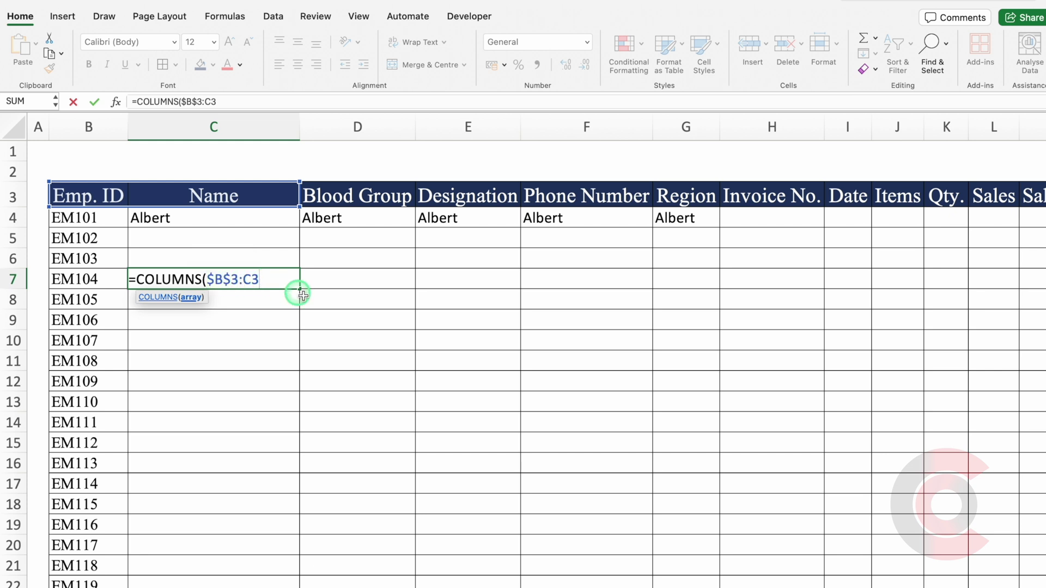
# Complete =COLUMNS($B$3:C3) in C7, fill it across to G7, and inspect the references in D7, E7 and F7.
pyautogui.write(')')
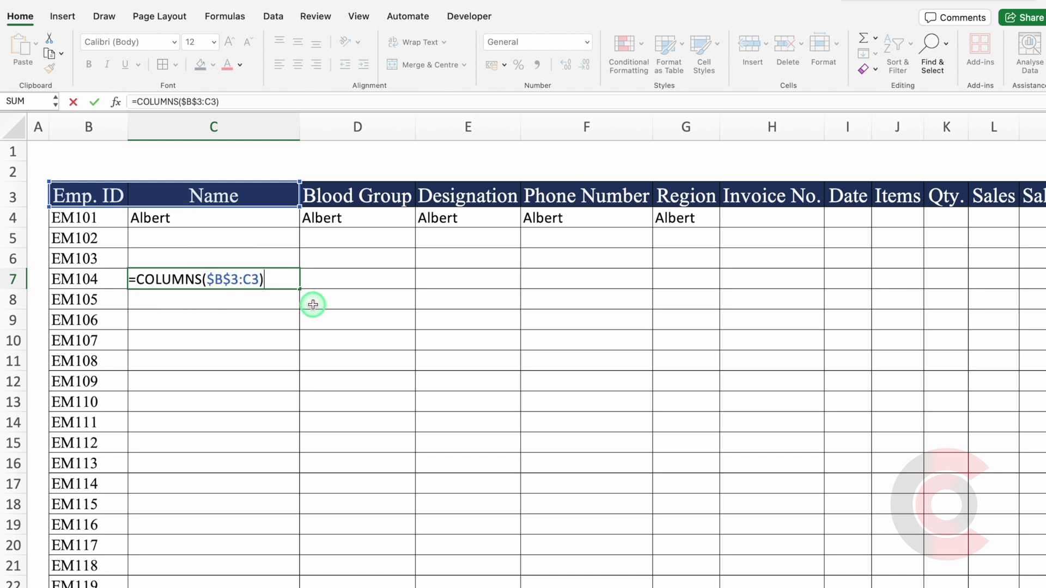
pyautogui.press('Return')
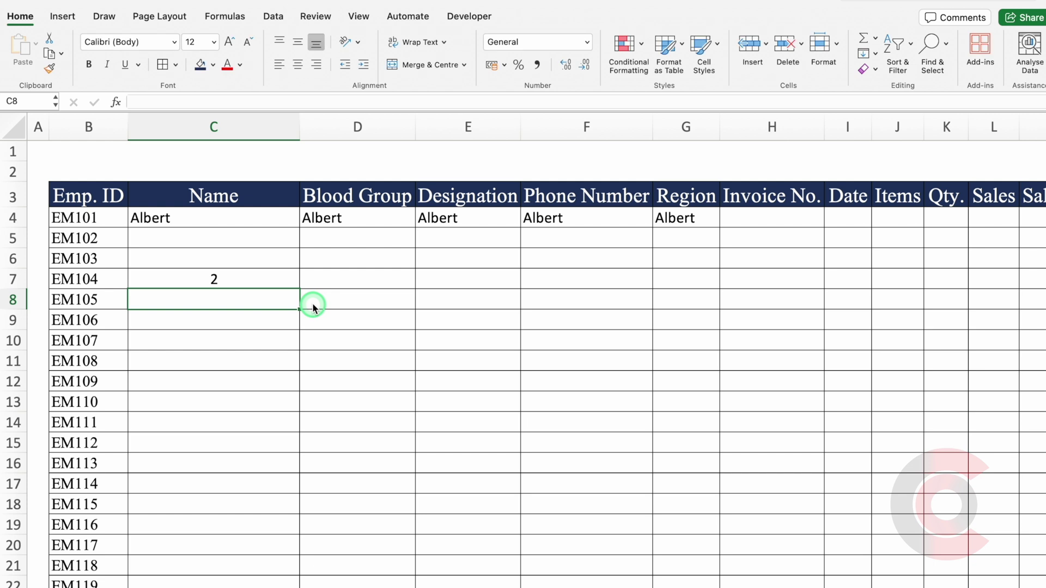
pyautogui.click(275, 280)
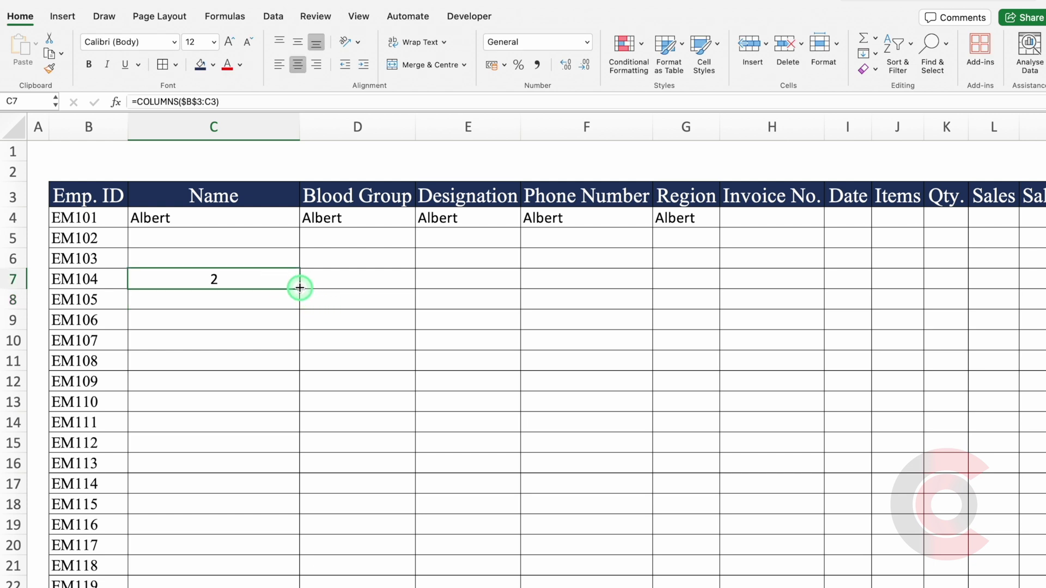
pyautogui.moveTo(301, 290); pyautogui.dragTo(695, 291)
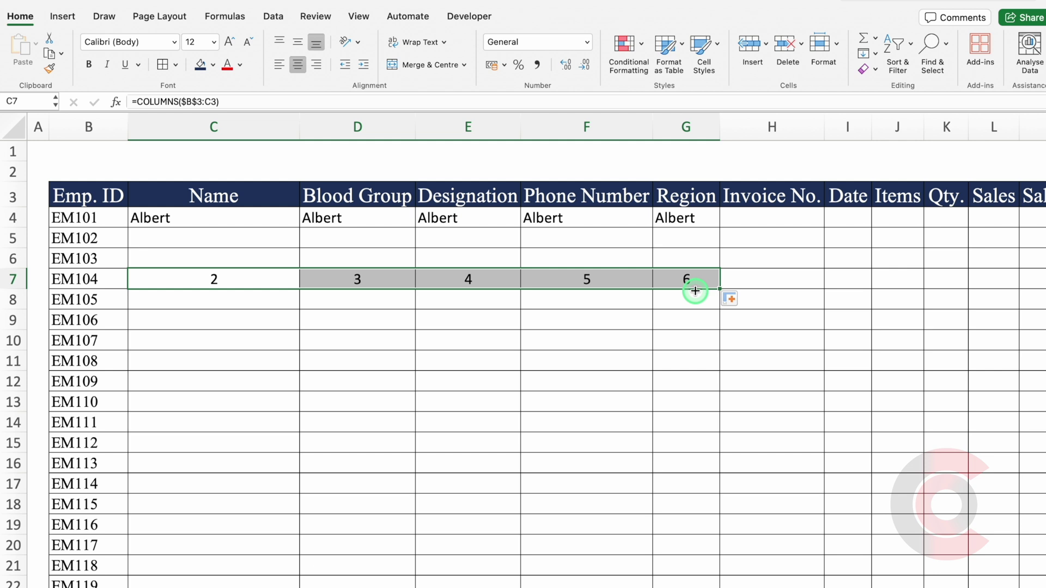
pyautogui.click(334, 282)
pyautogui.click(434, 280)
pyautogui.click(552, 278)
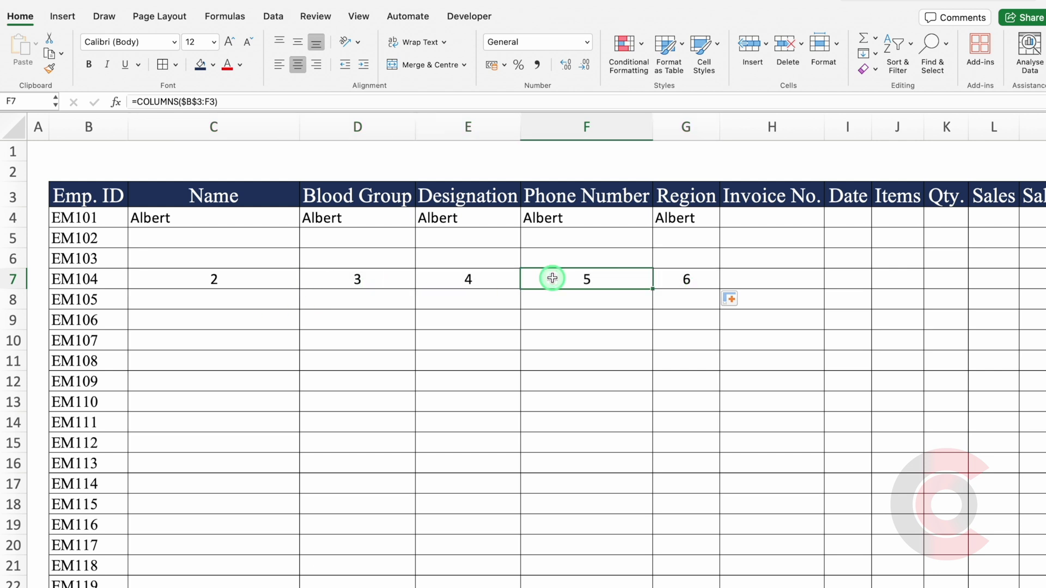
# Clear the test formulas in D7:G7 and copy the COLUMNS($B$3:C3) expression without its equals sign from C7.
pyautogui.moveTo(357, 279); pyautogui.dragTo(670, 280)
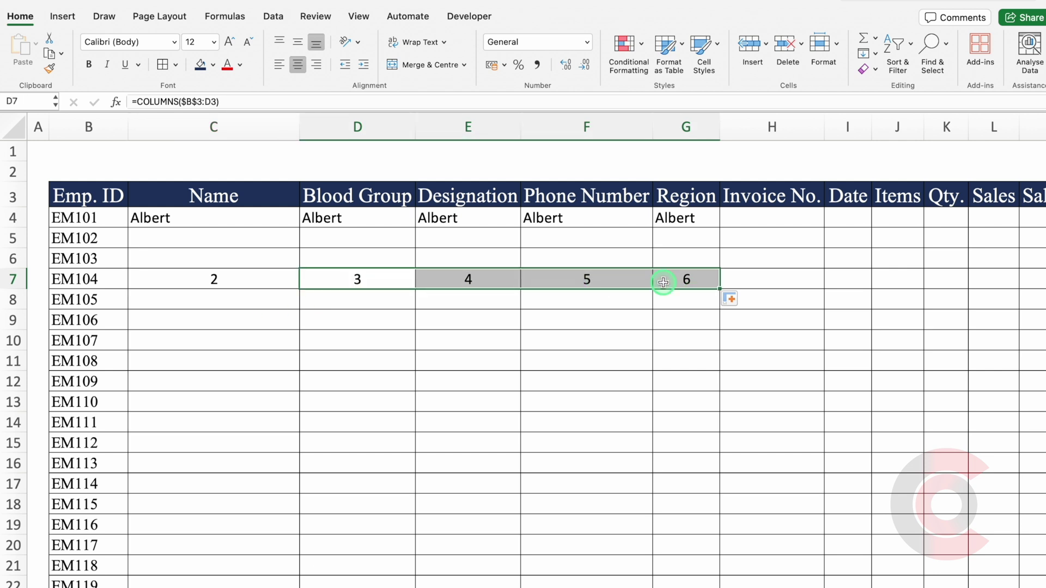
pyautogui.press('Delete')
pyautogui.click(247, 278)
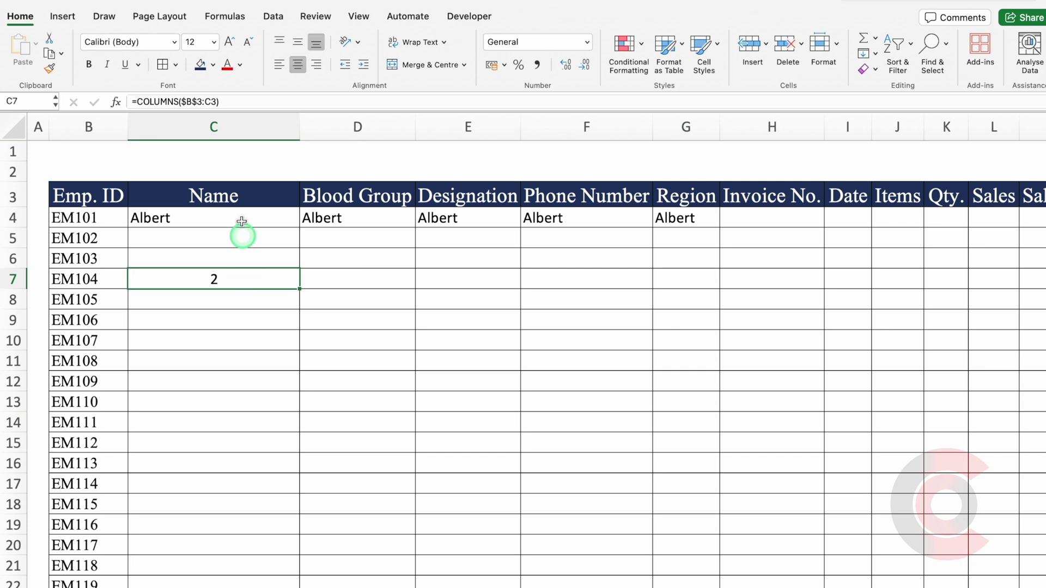
pyautogui.moveTo(236, 101); pyautogui.dragTo(139, 101)
pyautogui.press('super+c')
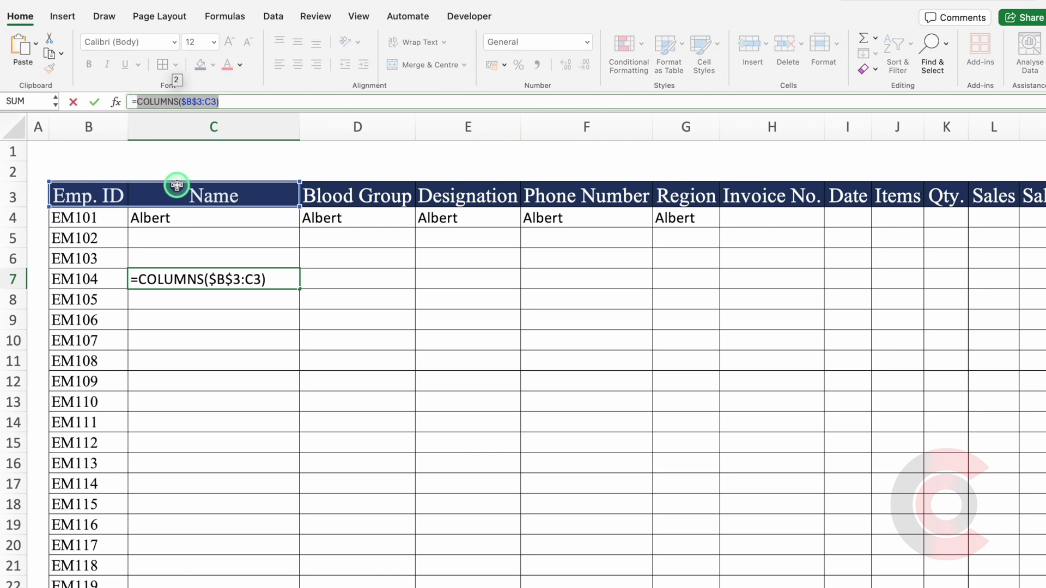
pyautogui.press('Escape')
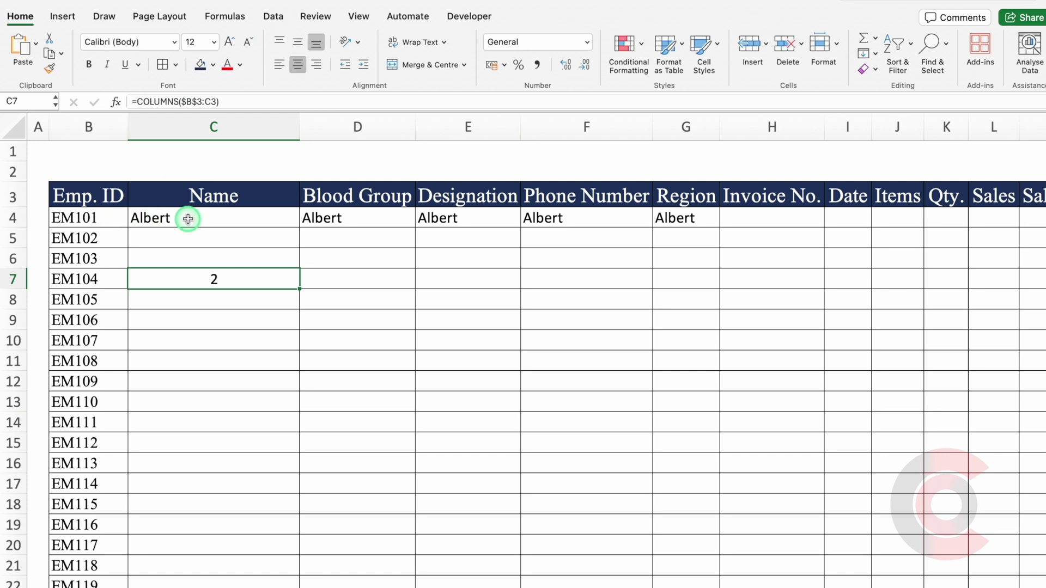
# Replace the fixed column index 2 in the C4 VLOOKUP formula with the copied COLUMNS($B$3:C3) expression.
pyautogui.click(188, 219)
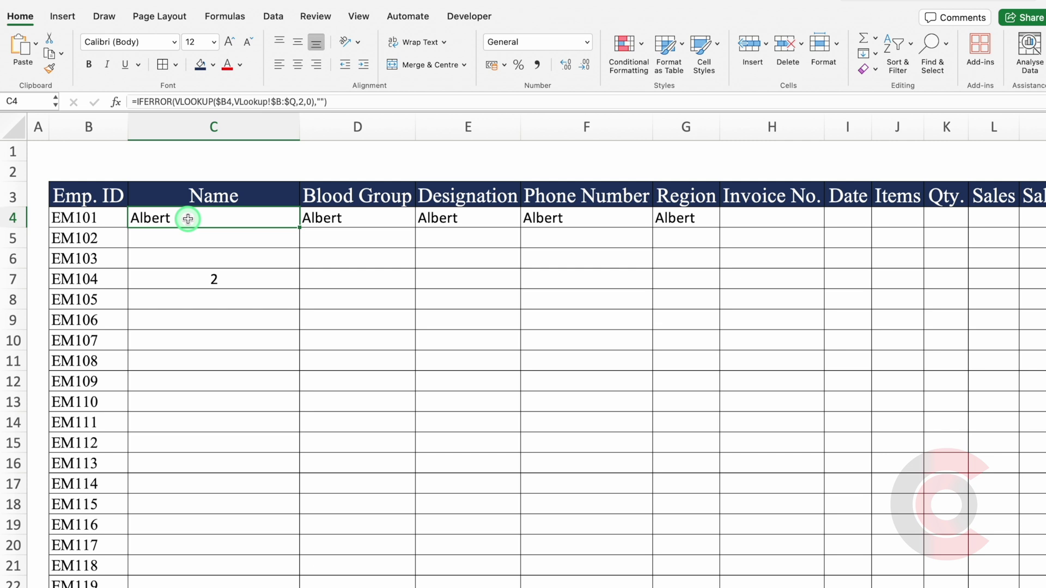
pyautogui.click(304, 104)
pyautogui.press('BackSpace')
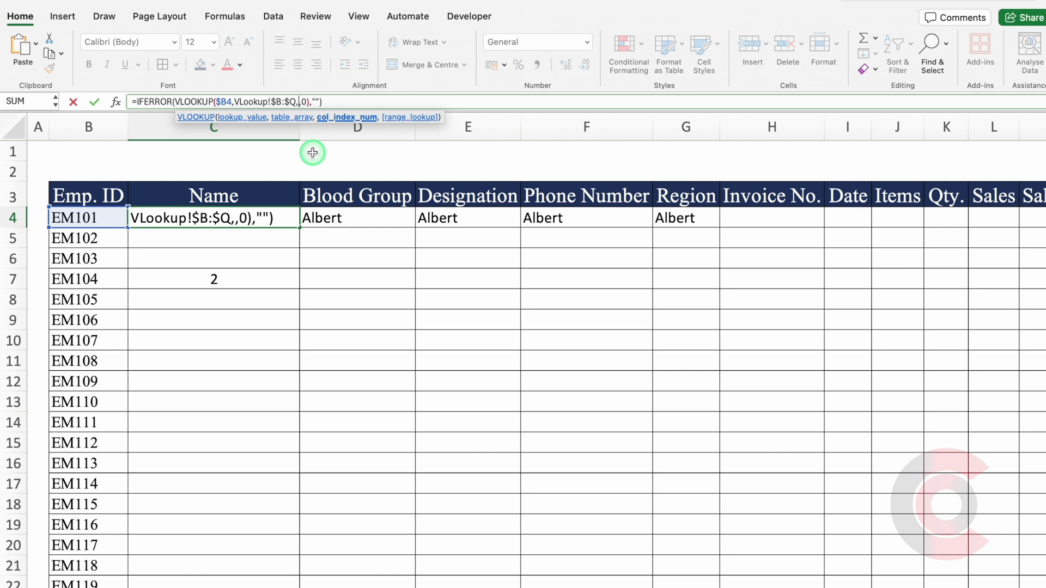
pyautogui.press('super+v')
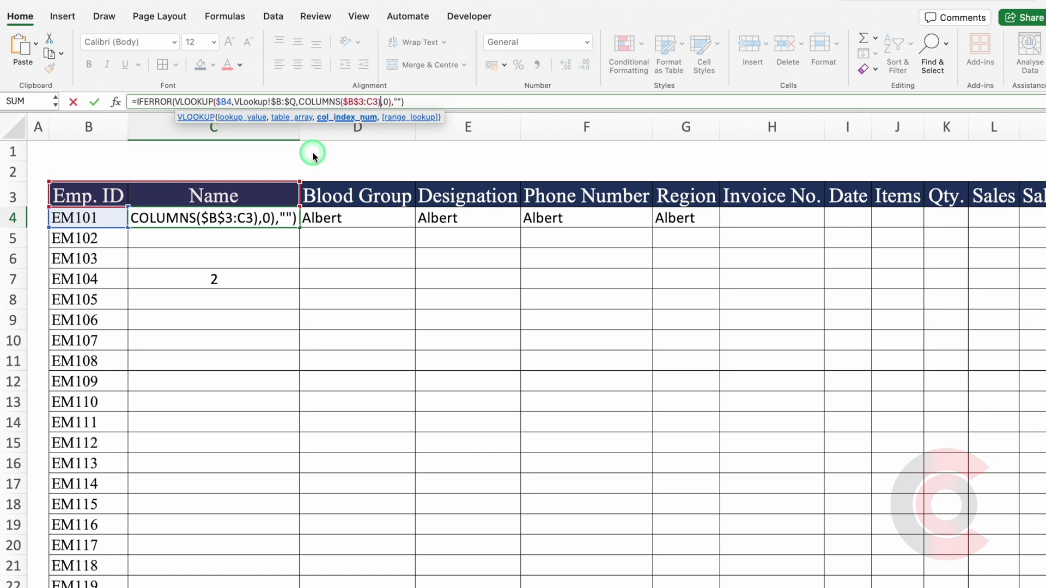
pyautogui.press('Return')
# Clear the old lookup formulas in D4:G4 and the COLUMNS test formula in C7.
pyautogui.moveTo(322, 217); pyautogui.dragTo(660, 235)
pyautogui.press('Delete')
pyautogui.click(236, 273)
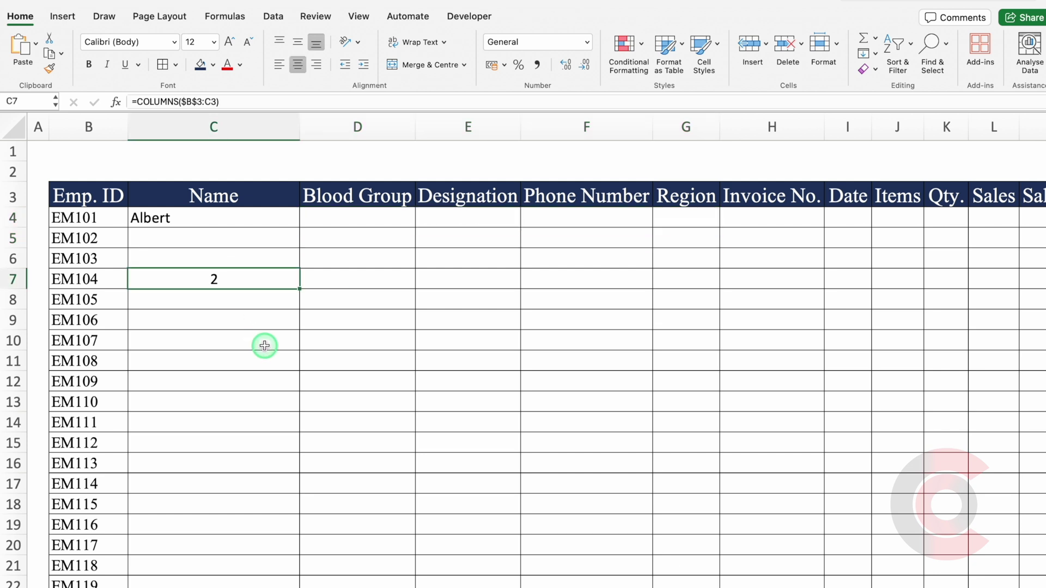
pyautogui.press('Delete')
# Fill the updated lookup formula from C4 across to the Region column in G4.
pyautogui.click(226, 220)
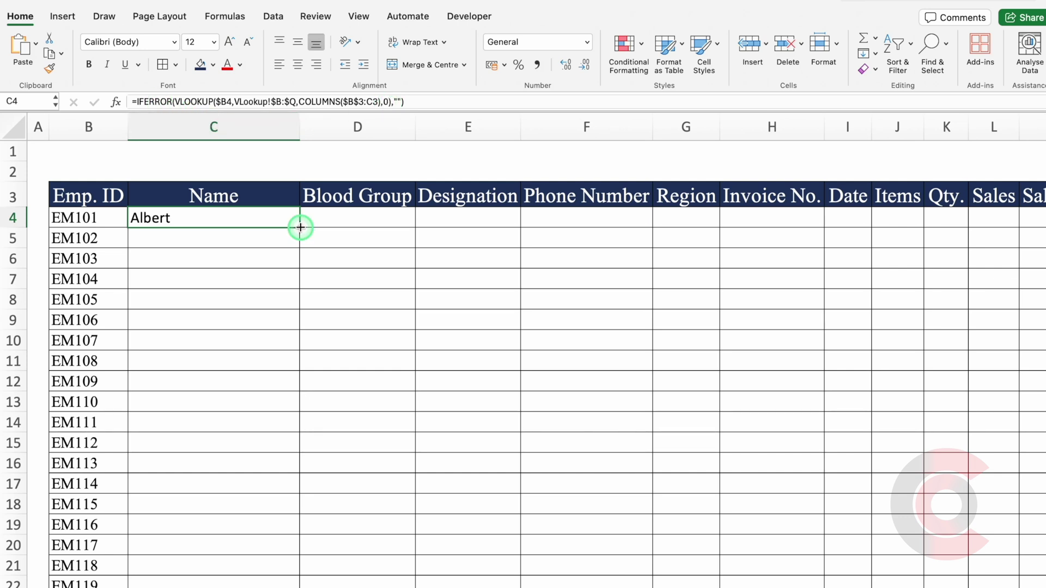
pyautogui.moveTo(300, 227); pyautogui.dragTo(705, 230)
pyautogui.click(564, 301)
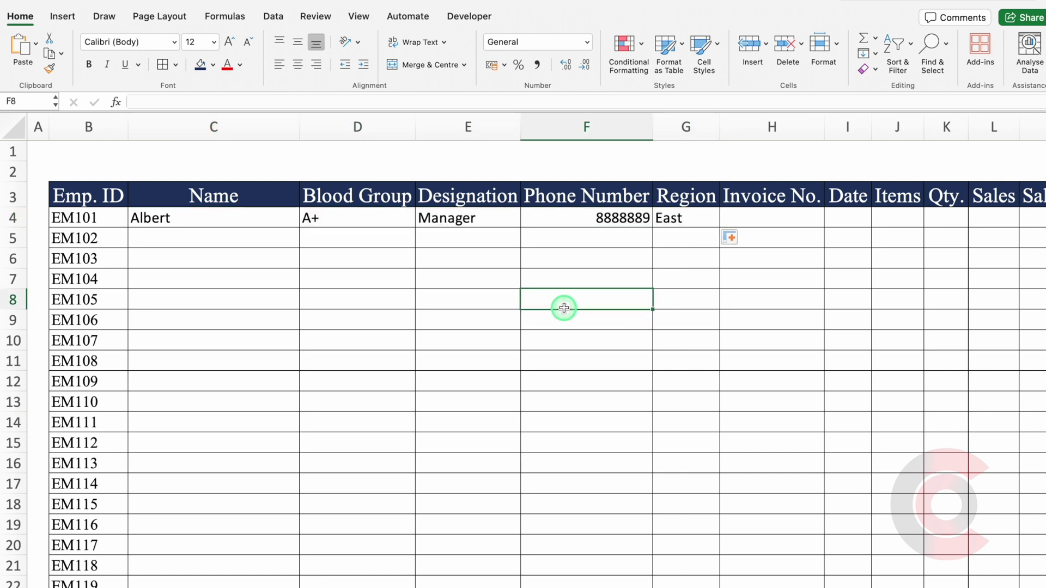
# Centre the contents of the Phone Number column.
pyautogui.click(580, 131)
pyautogui.click(297, 64)
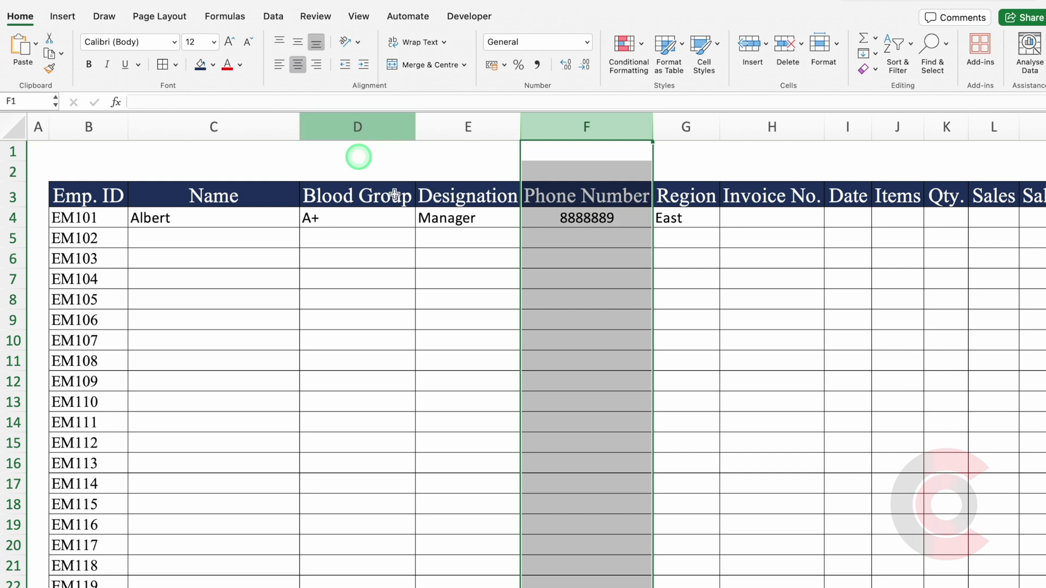
pyautogui.click(612, 252)
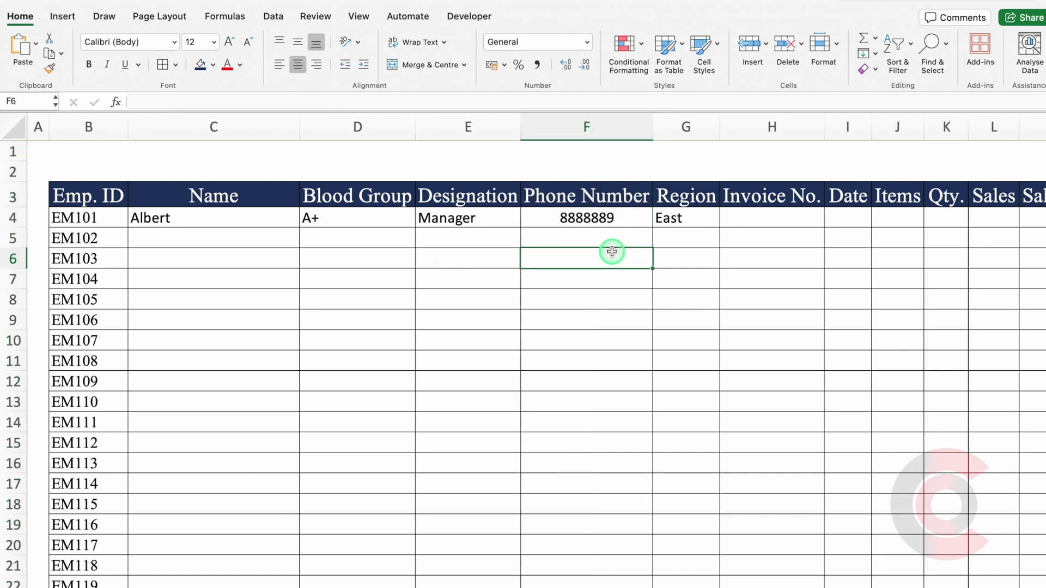
# Fill the C4 lookup formula down and across through G16, and extend the fill over all employee rows to the Supporting Country column.
pyautogui.click(238, 219)
pyautogui.moveTo(298, 228); pyautogui.dragTo(683, 474)
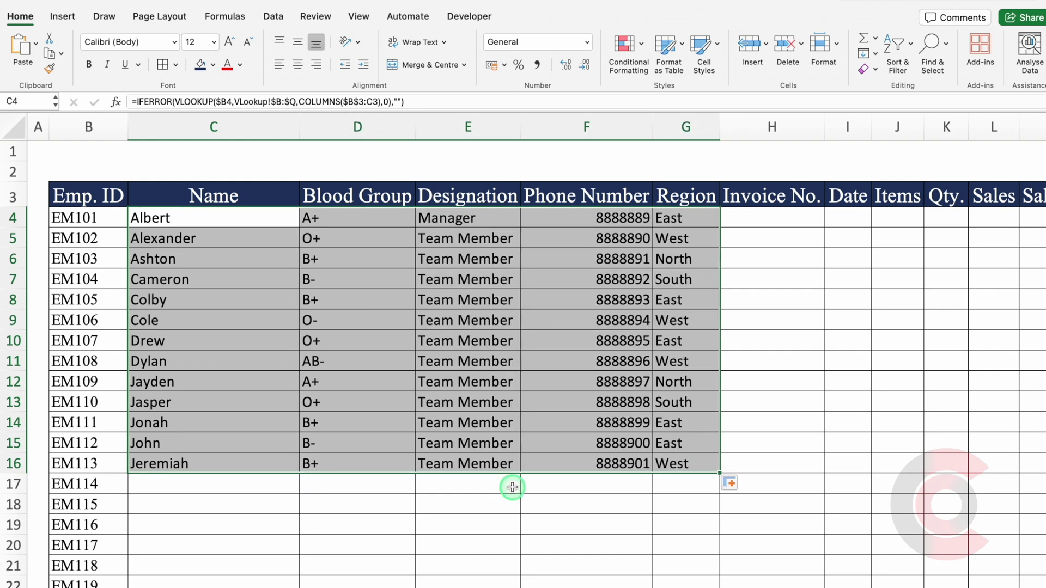
pyautogui.click(513, 486)
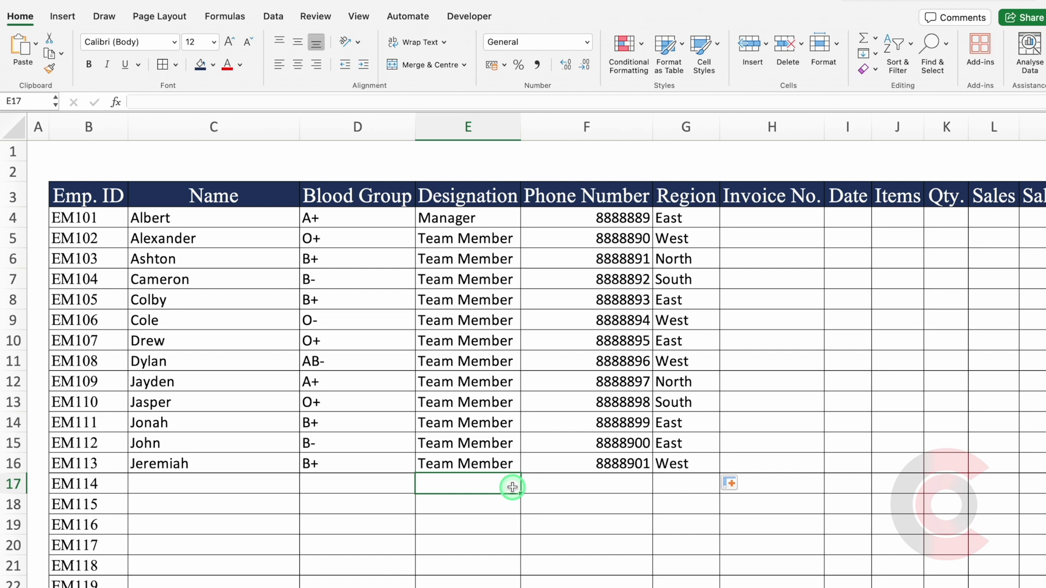
pyautogui.click(294, 223)
pyautogui.moveTo(298, 228); pyautogui.dragTo(885, 570)
pyautogui.scroll(20, 446, 349)
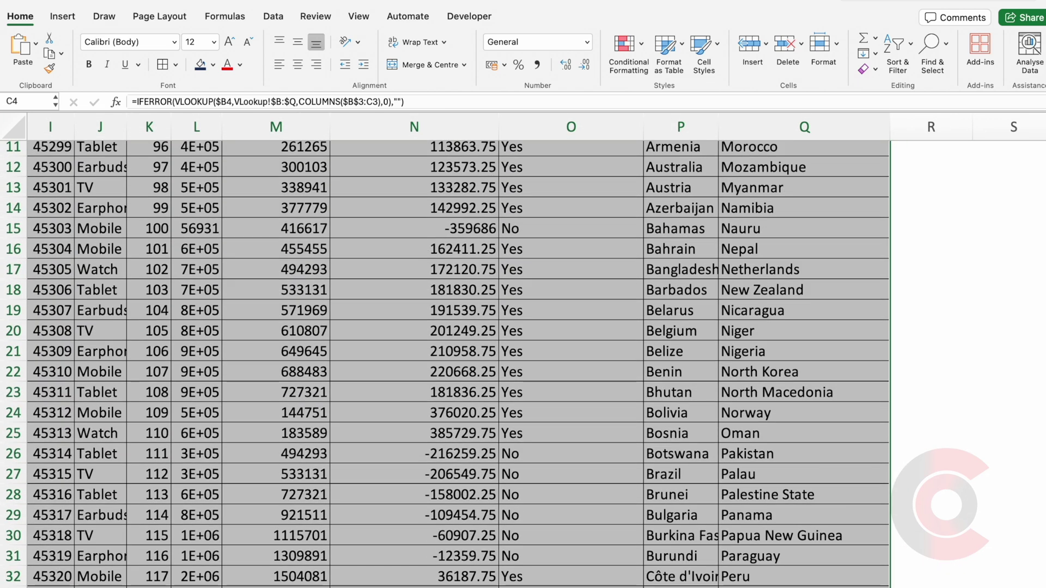
# Left-align the Target vs Acheived, Sales Target, Sales and Qty. columns.
pyautogui.click(425, 127)
pyautogui.click(279, 65)
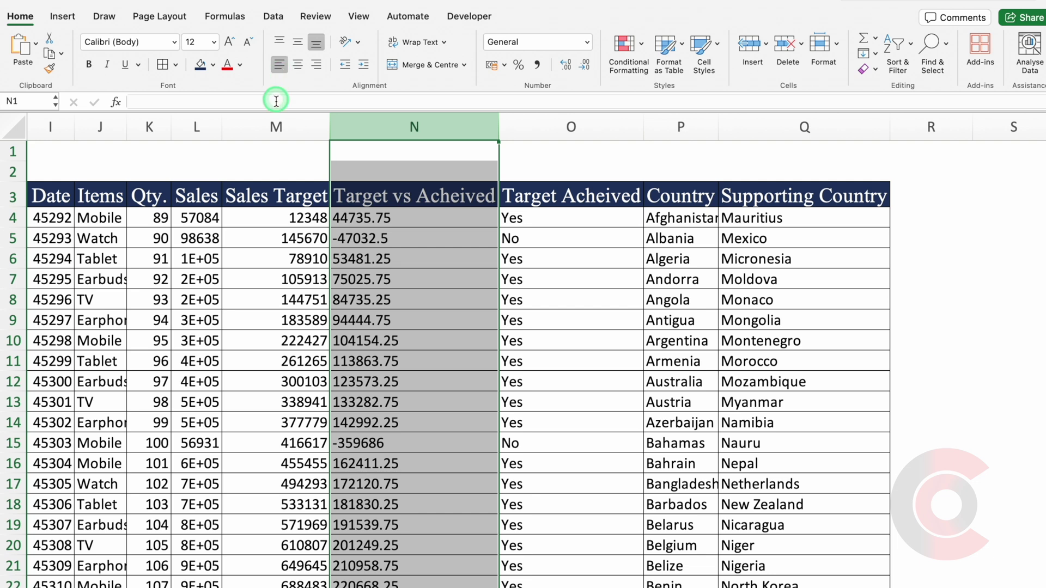
pyautogui.click(276, 127)
pyautogui.click(279, 65)
pyautogui.hscroll(-8, 507, 522)
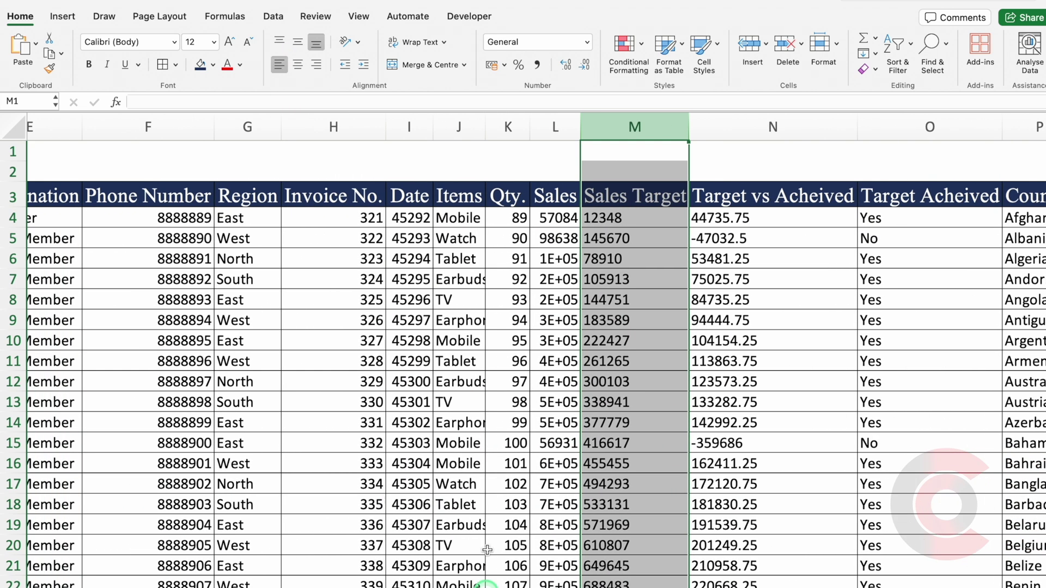
pyautogui.moveTo(555, 127); pyautogui.dragTo(511, 126)
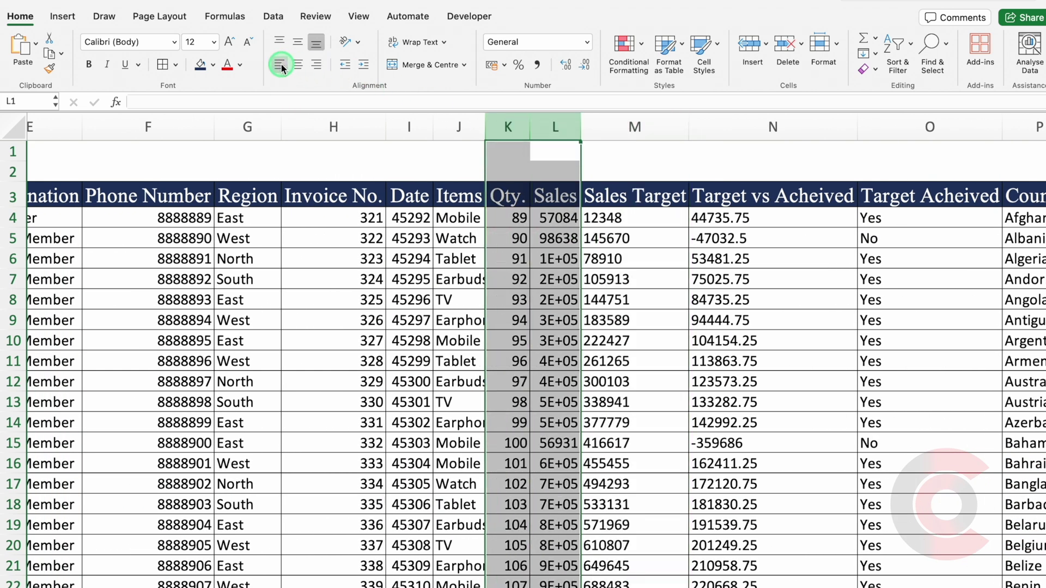
pyautogui.click(279, 64)
# Widen and left-align the Date column, and format its serial numbers as day-month-year dates such as 01-Jan-24.
pyautogui.moveTo(435, 126); pyautogui.dragTo(478, 133)
pyautogui.click(436, 130)
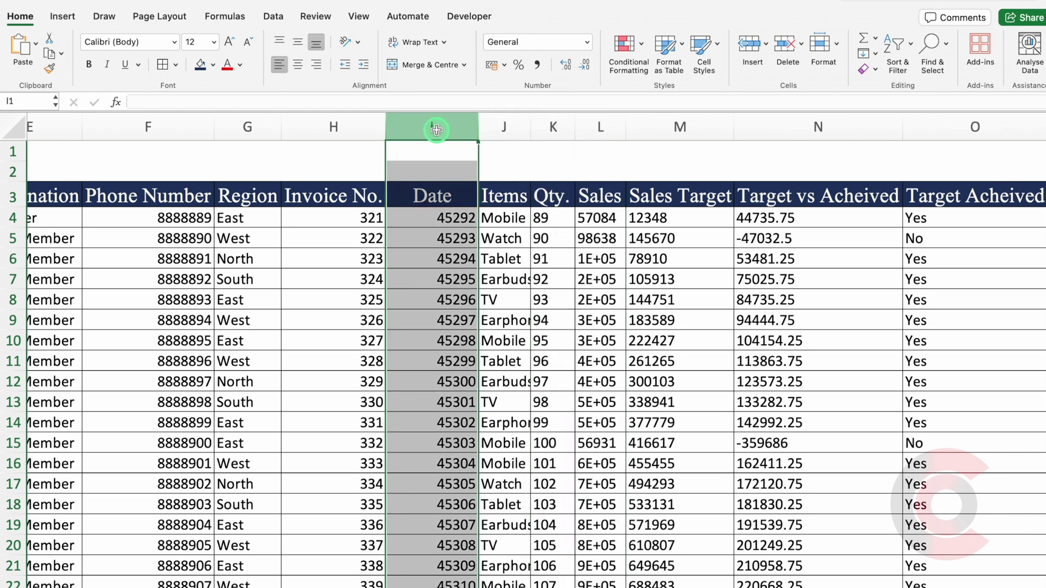
pyautogui.click(279, 64)
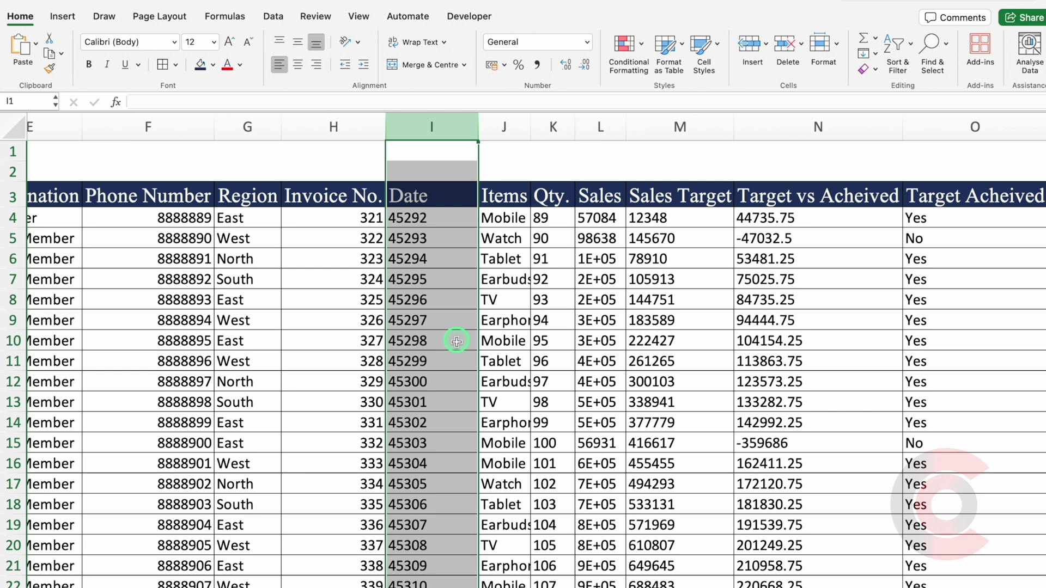
pyautogui.hotkey('ctrl', 'shift', '3')
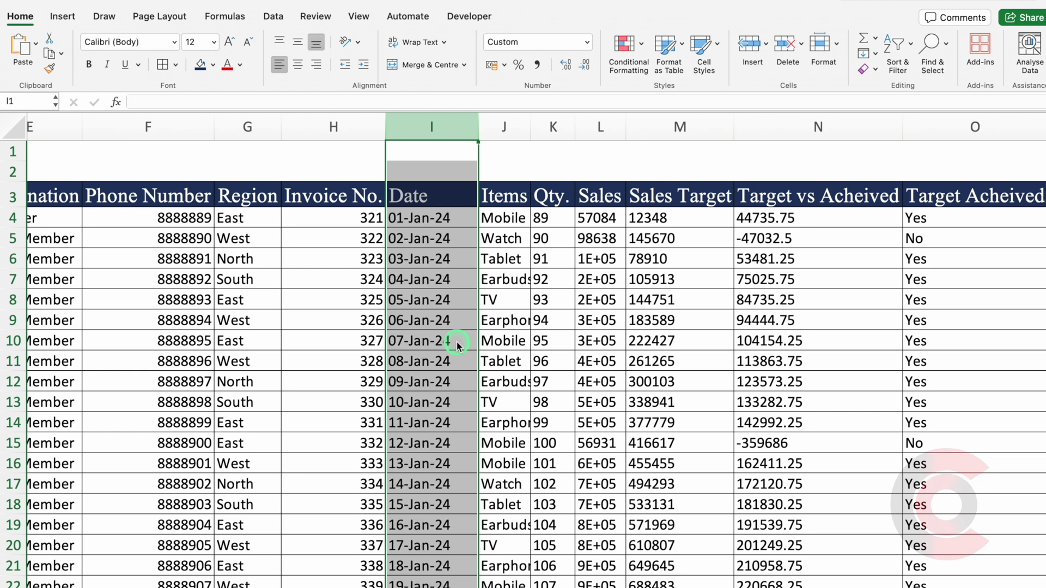
# Centre the Invoice No. column and left-align the Phone Number column.
pyautogui.click(335, 124)
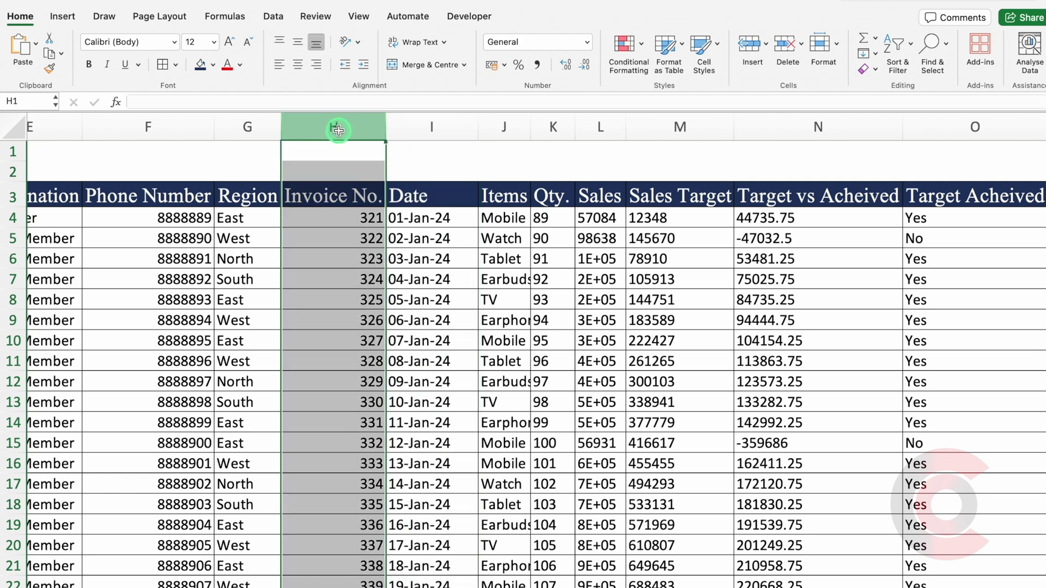
pyautogui.click(298, 64)
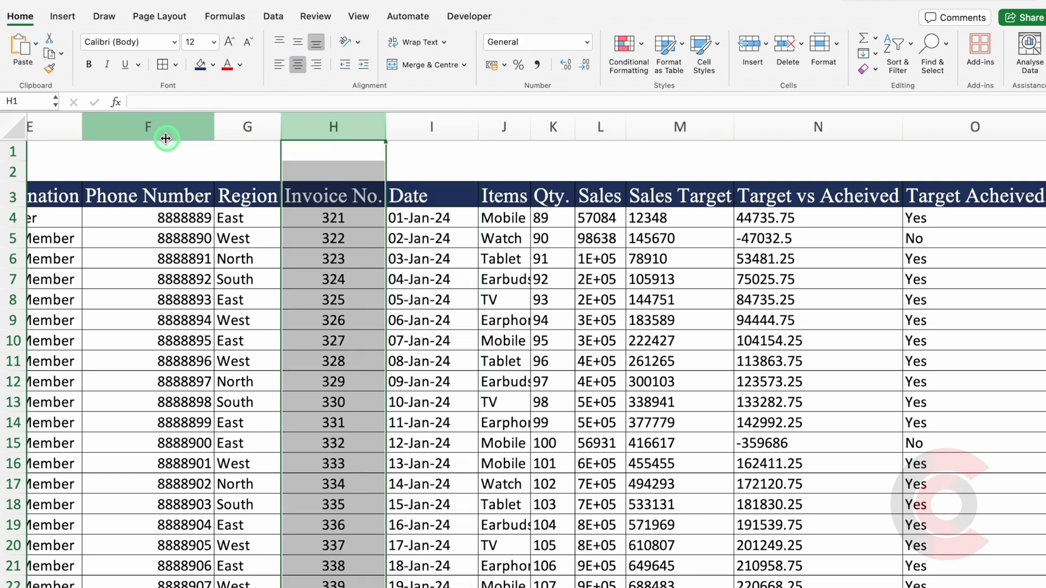
pyautogui.click(153, 134)
pyautogui.click(279, 65)
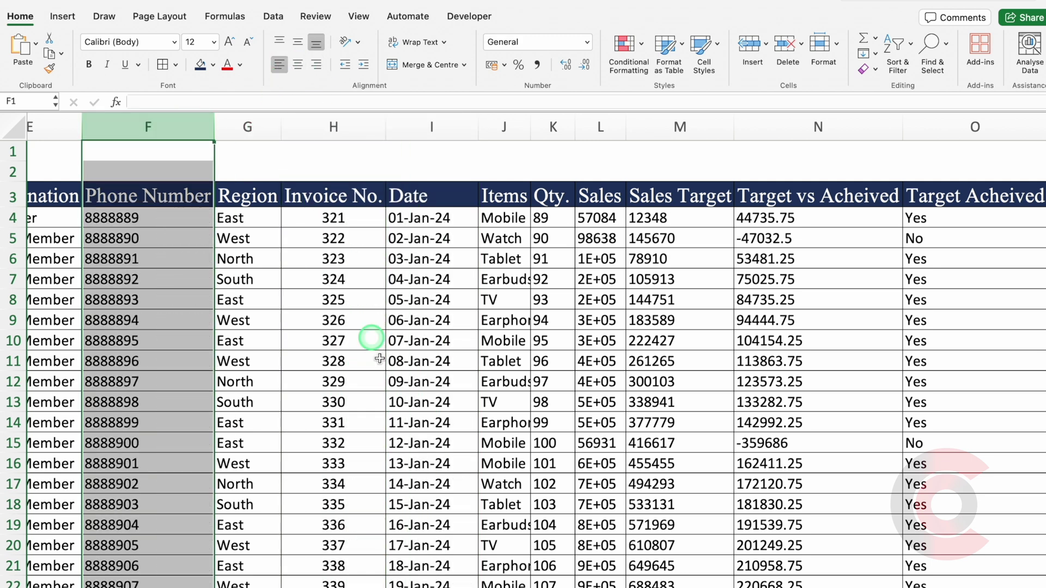
pyautogui.hscroll(-8, 518, 579)
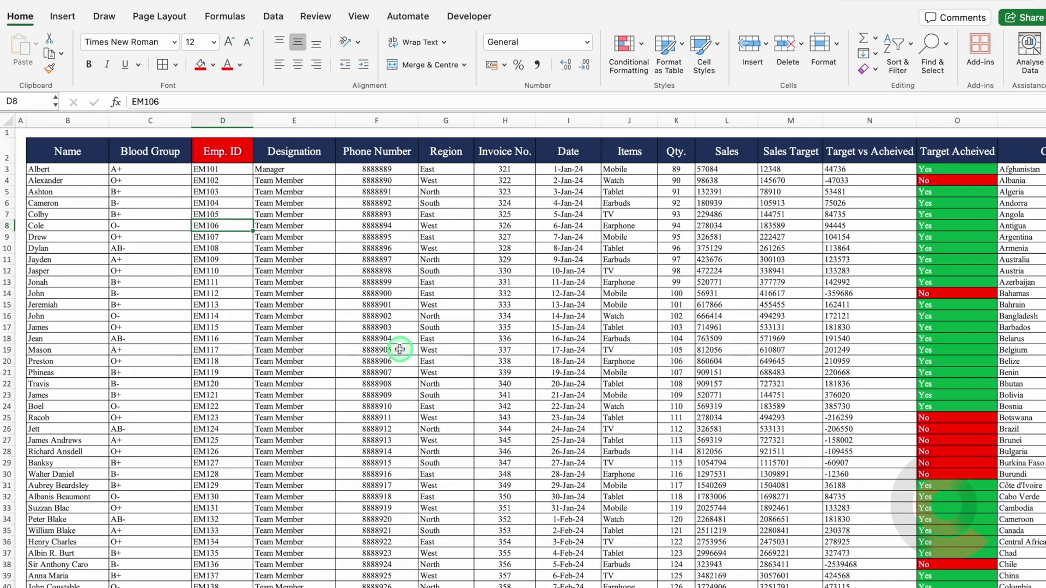
# Copy the header row from Name to Supporting Country into a new worksheet, starting at cell B3.
pyautogui.click(225, 149)
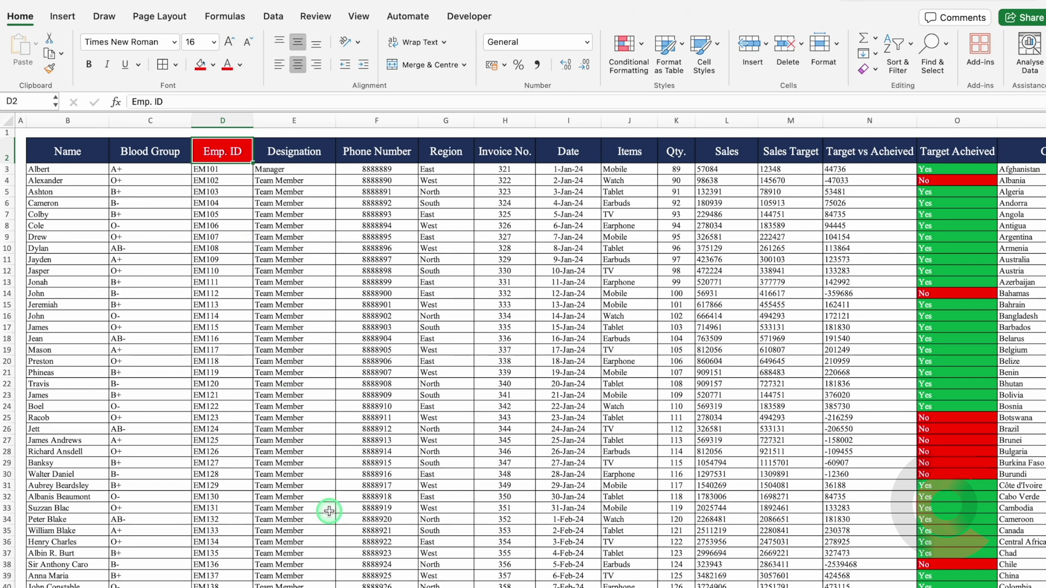
pyautogui.click(73, 155)
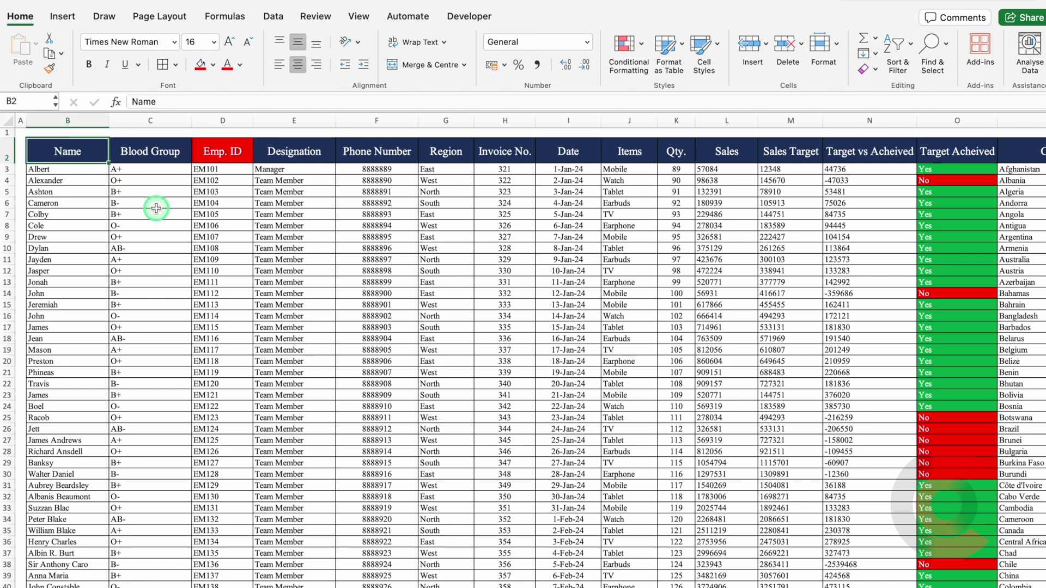
pyautogui.press('super+shift+Right')
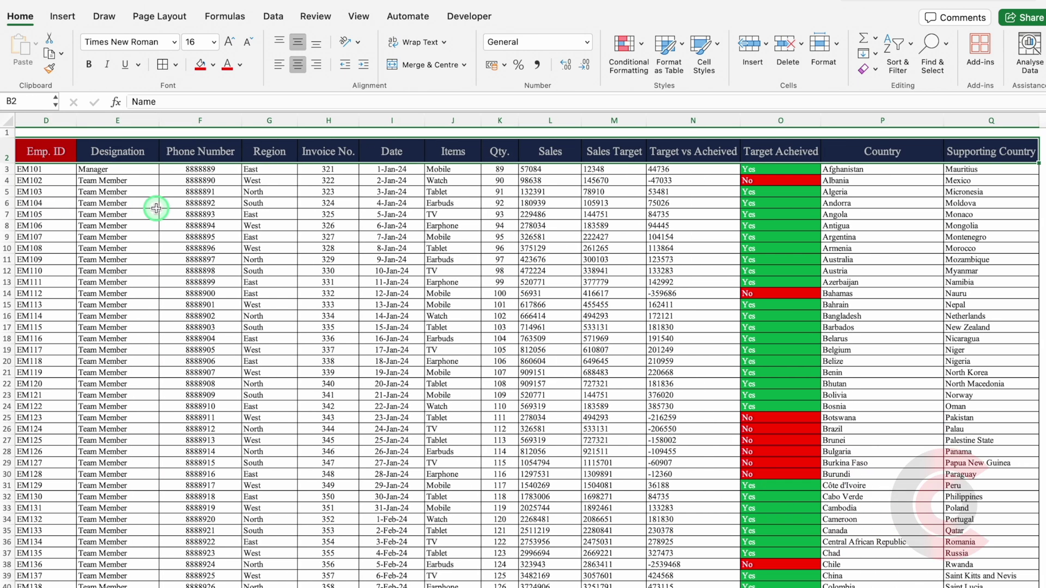
pyautogui.hscroll(-5, 155, 208)
pyautogui.press('super+c')
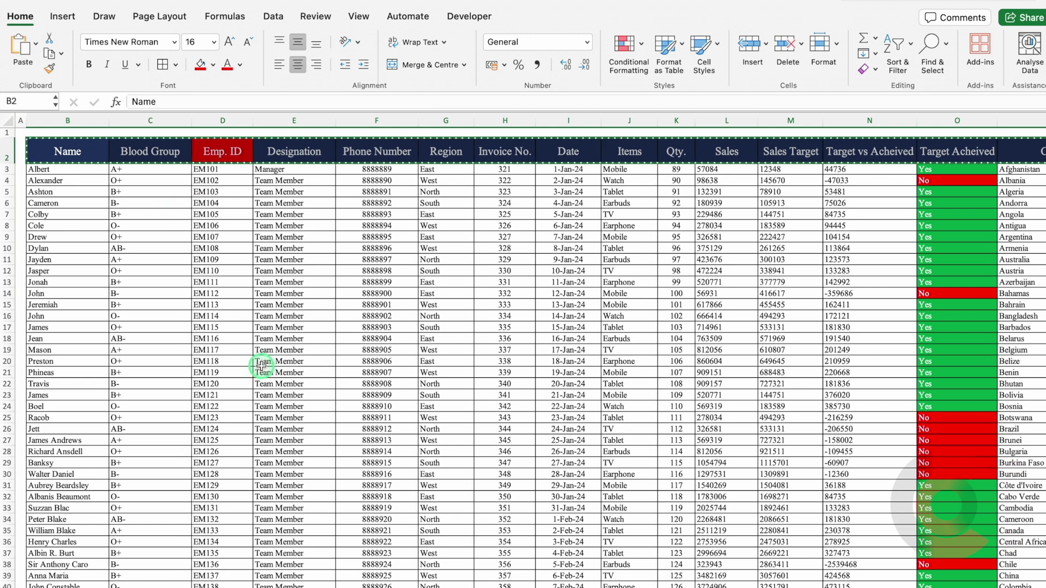
pyautogui.hotkey('shift', 'F11')
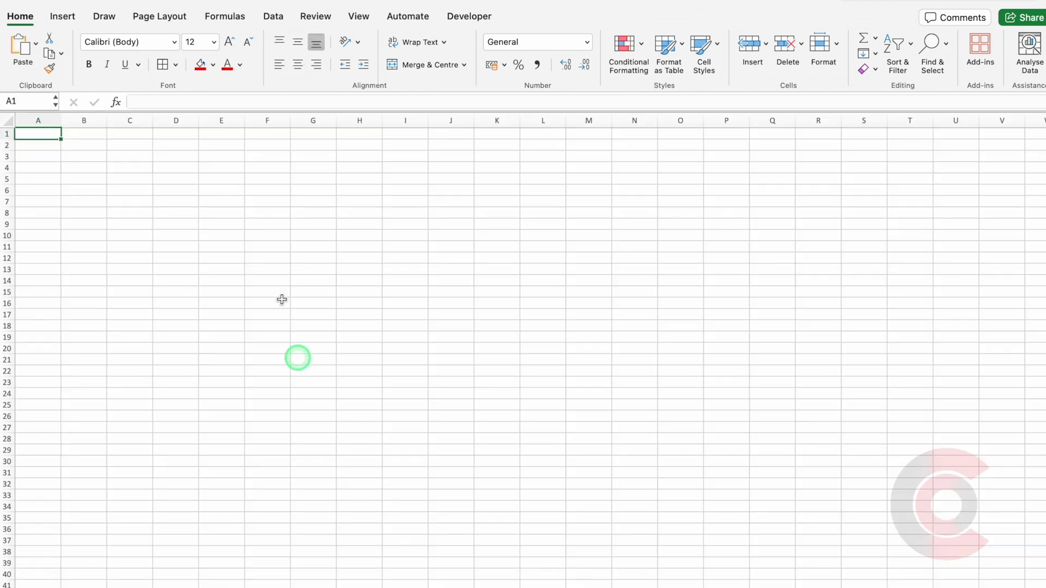
pyautogui.click(83, 157)
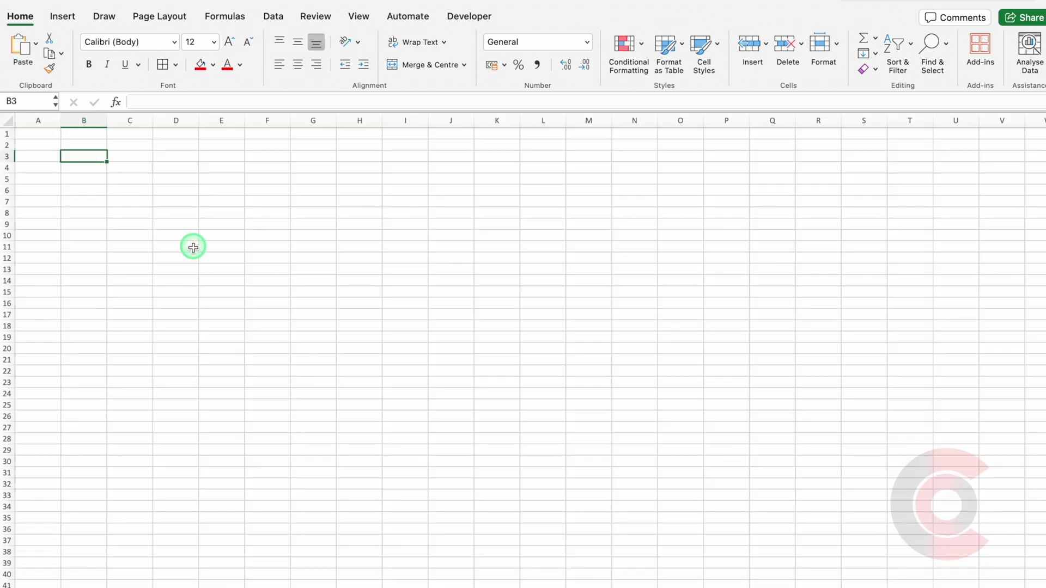
pyautogui.press('super+v')
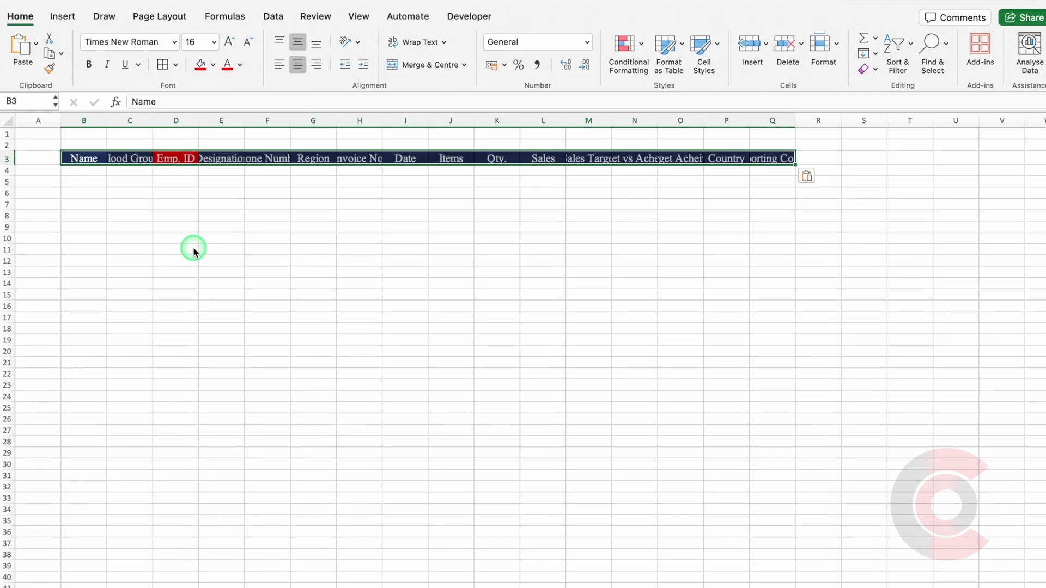
pyautogui.click(193, 248)
# Insert a column before the headers, move the Emp. ID column into column B ahead of Name, and delete the emptied column.
pyautogui.click(43, 116)
pyautogui.rightClick(44, 116)
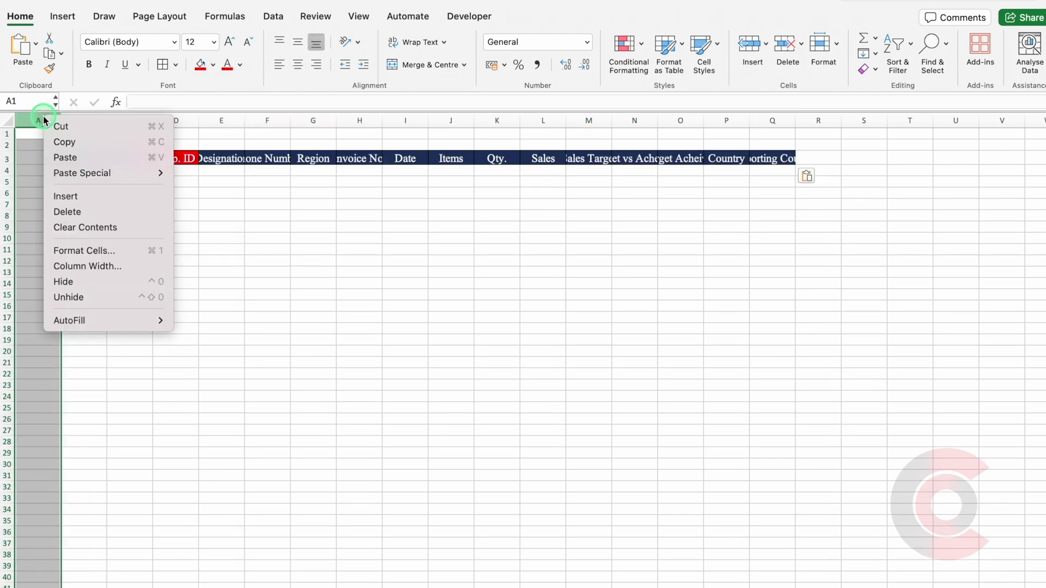
pyautogui.click(77, 198)
pyautogui.click(221, 121)
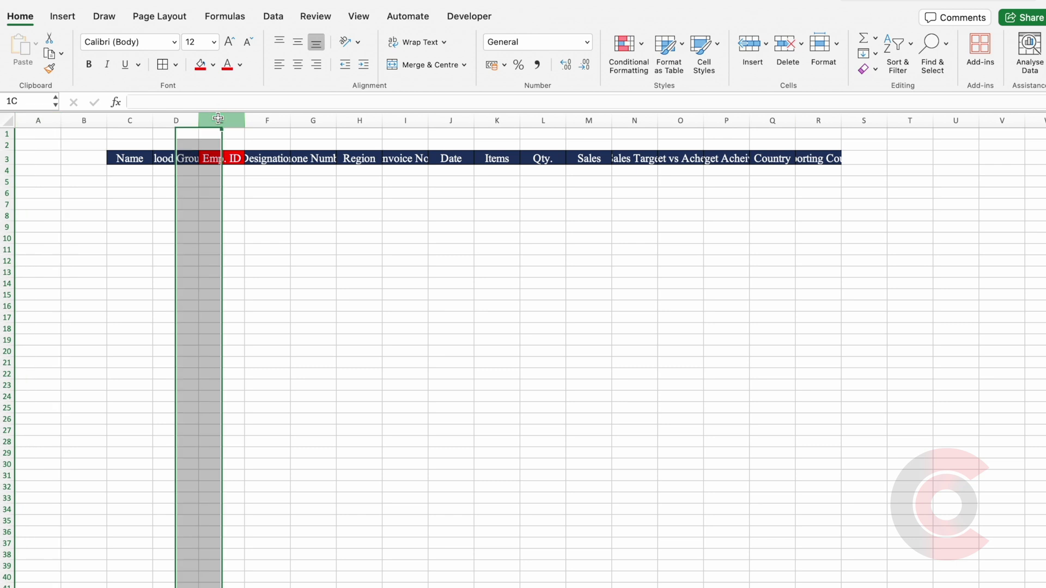
pyautogui.press('super+x')
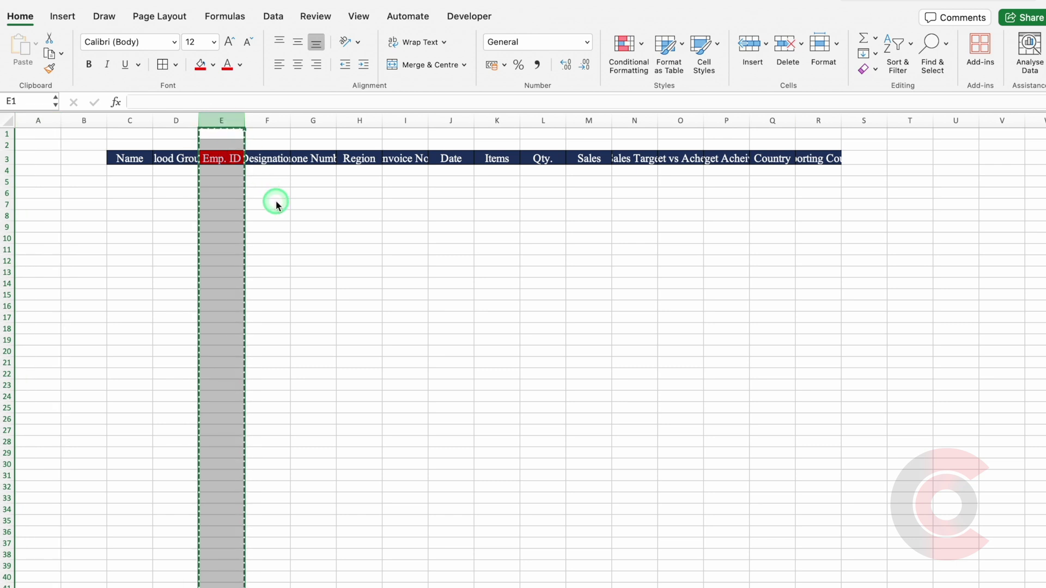
pyautogui.click(86, 117)
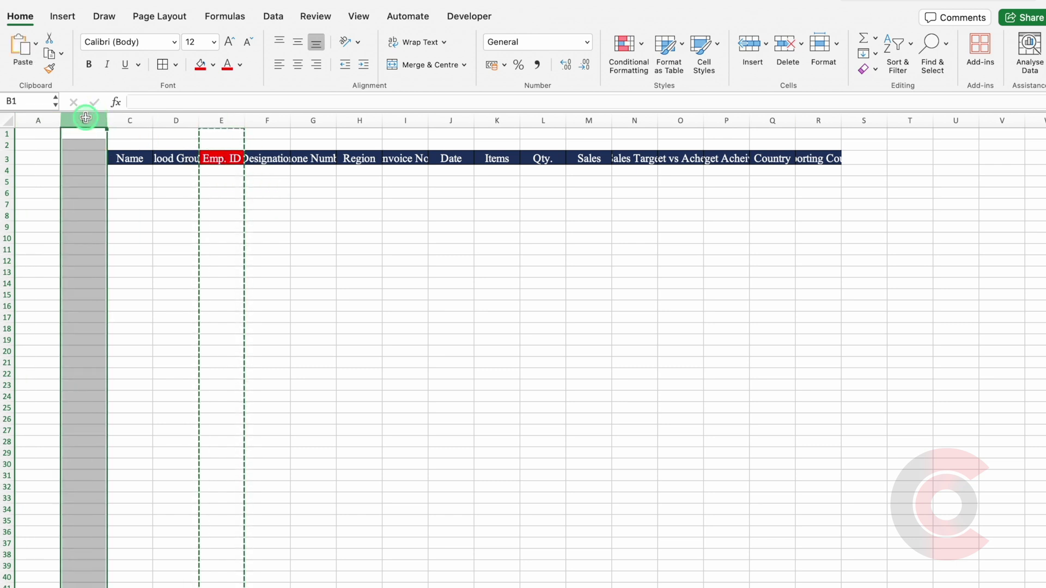
pyautogui.press('super+v')
pyautogui.click(229, 118)
pyautogui.rightClick(229, 118)
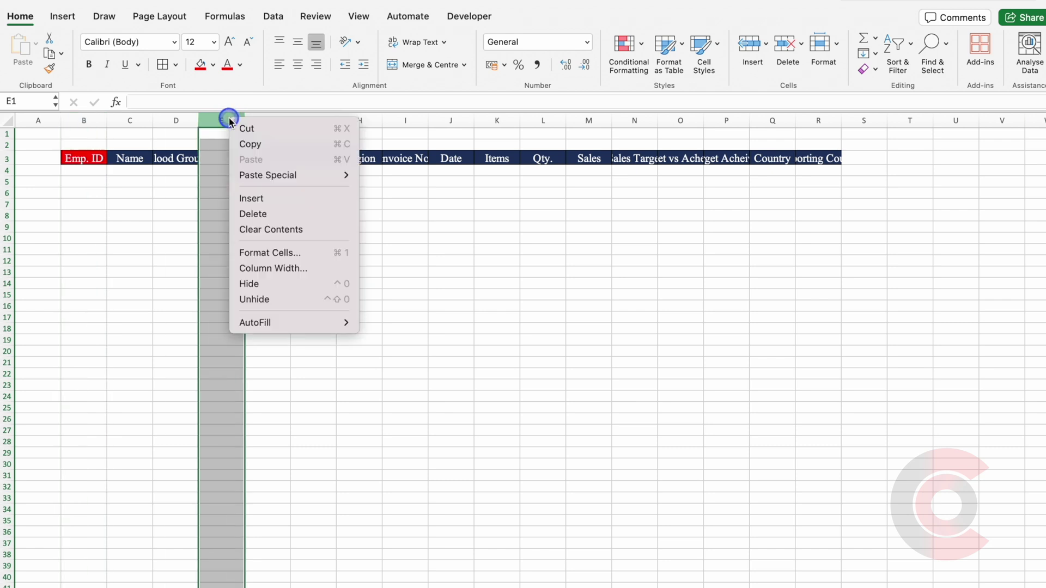
pyautogui.click(286, 210)
# AutoFit the widths of columns B to Q and widen the Name column further.
pyautogui.moveTo(84, 121); pyautogui.dragTo(793, 123)
pyautogui.doubleClick(793, 123)
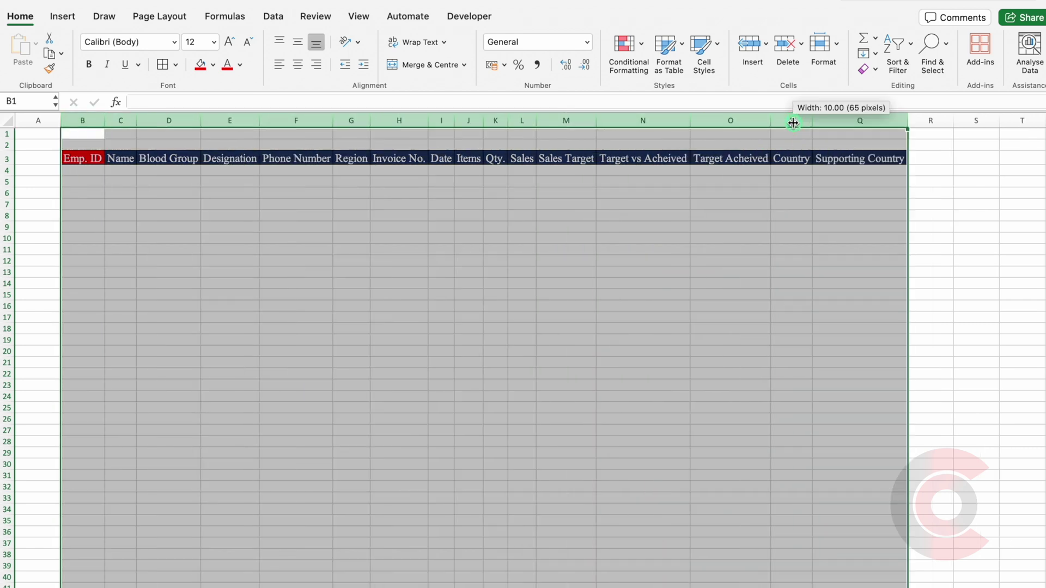
pyautogui.click(643, 249)
pyautogui.moveTo(138, 119); pyautogui.dragTo(187, 121)
# Copy the whole Emp. ID column from the source sheet into column B of the new worksheet.
pyautogui.click(82, 170)
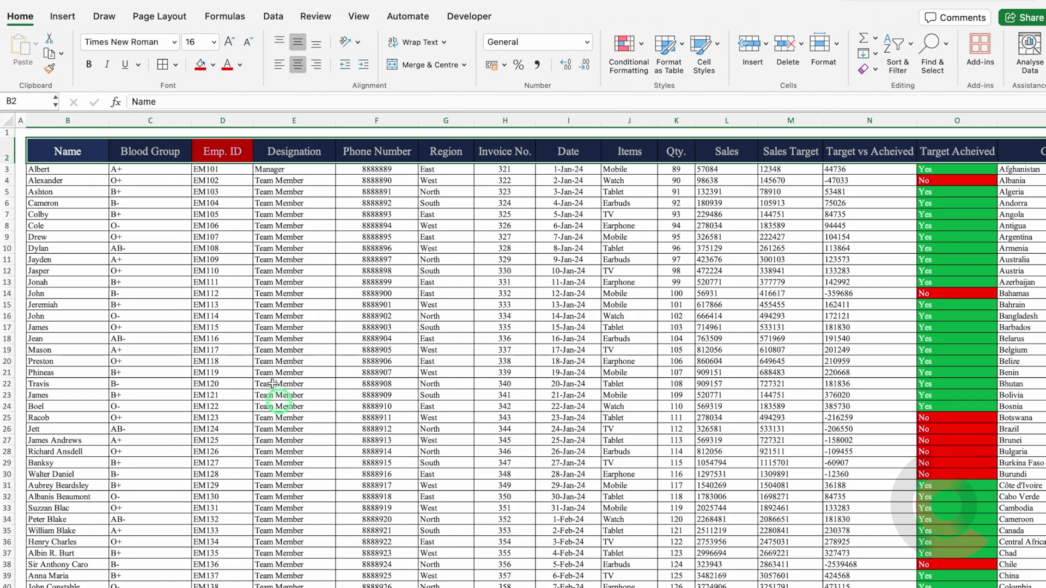
pyautogui.click(227, 120)
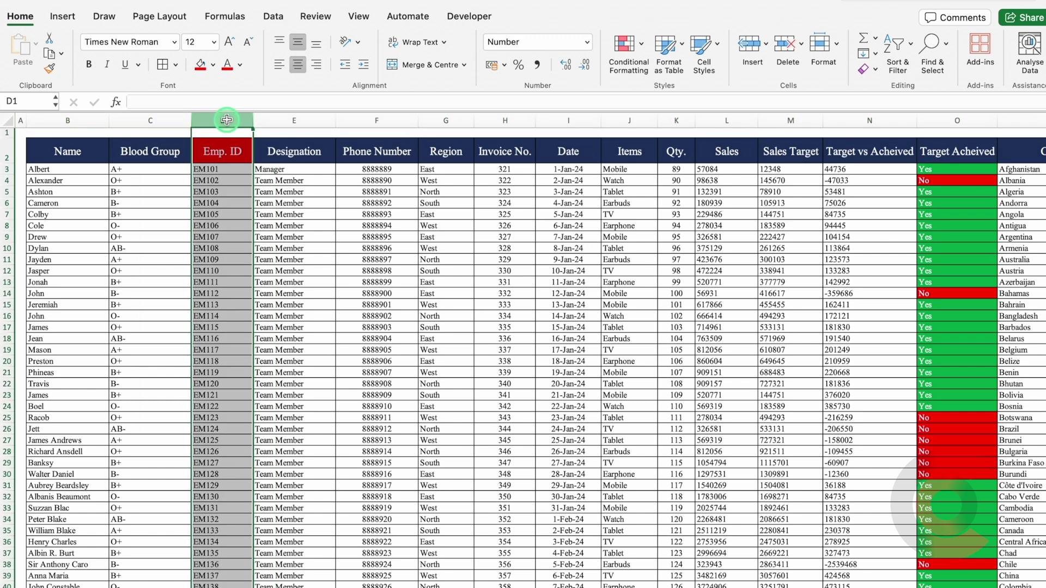
pyautogui.press('super+c')
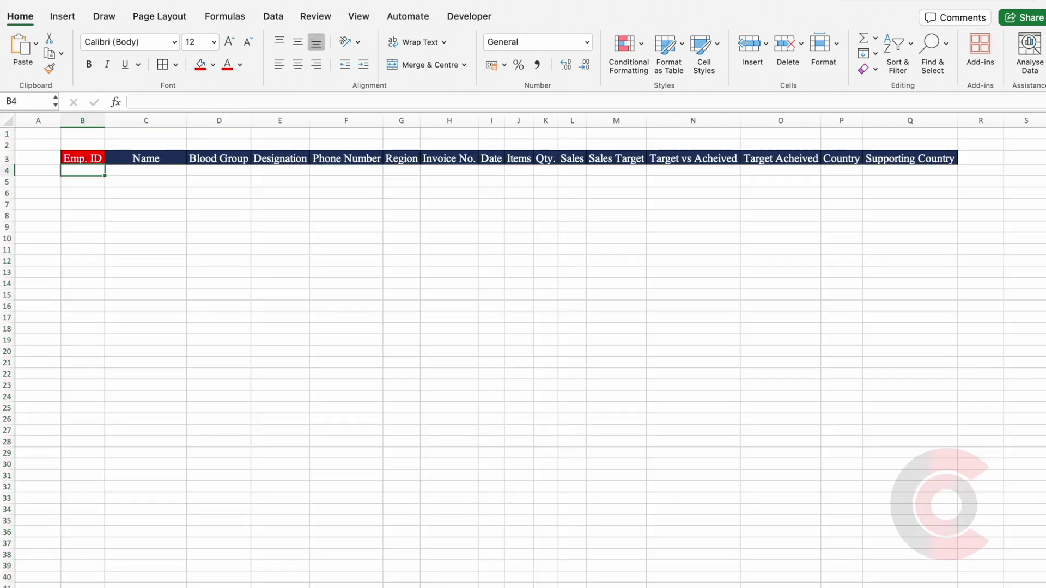
pyautogui.click(82, 121)
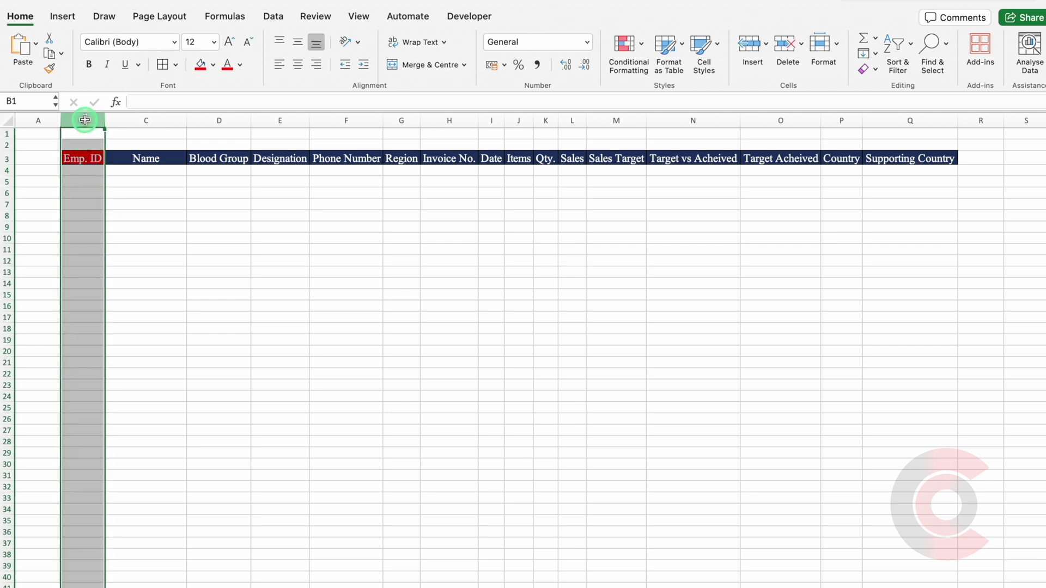
pyautogui.press('super+v')
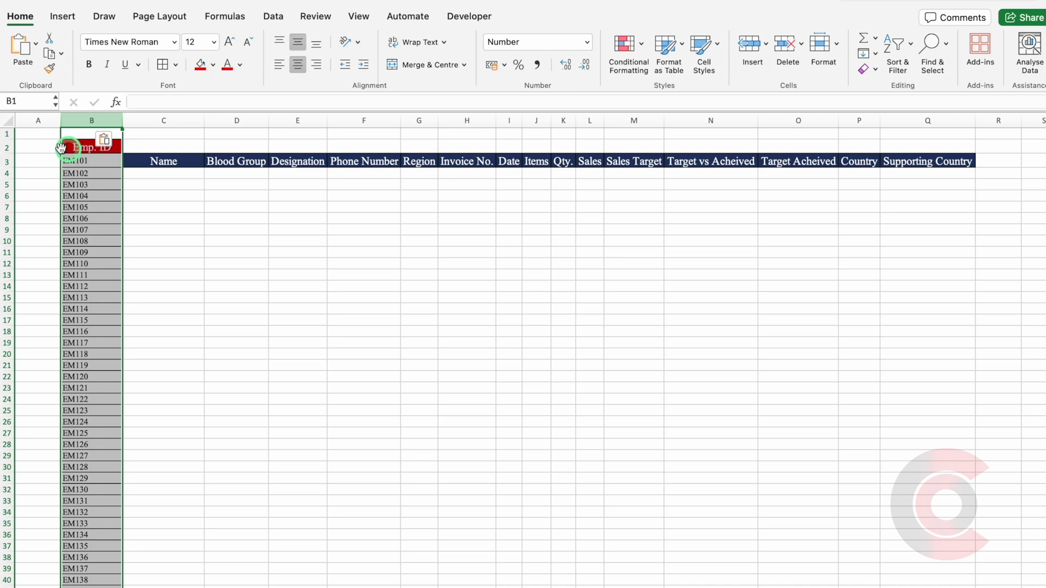
# Move the Name to Supporting Country headers from row 3 up to row 2, starting at C2, and narrow column A.
pyautogui.moveTo(164, 161); pyautogui.dragTo(934, 164)
pyautogui.press('super+c')
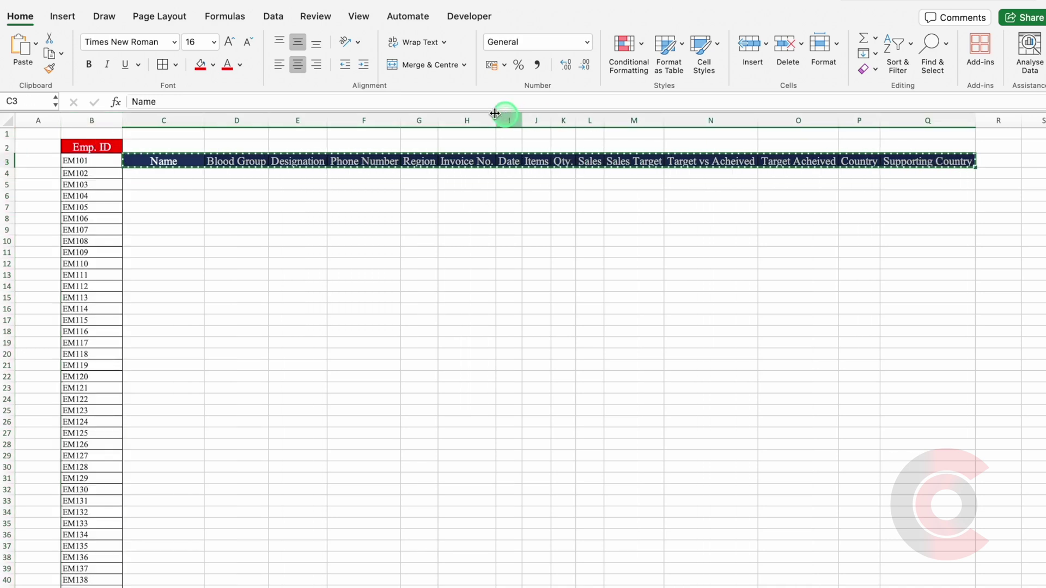
pyautogui.click(175, 143)
pyautogui.press('super+v')
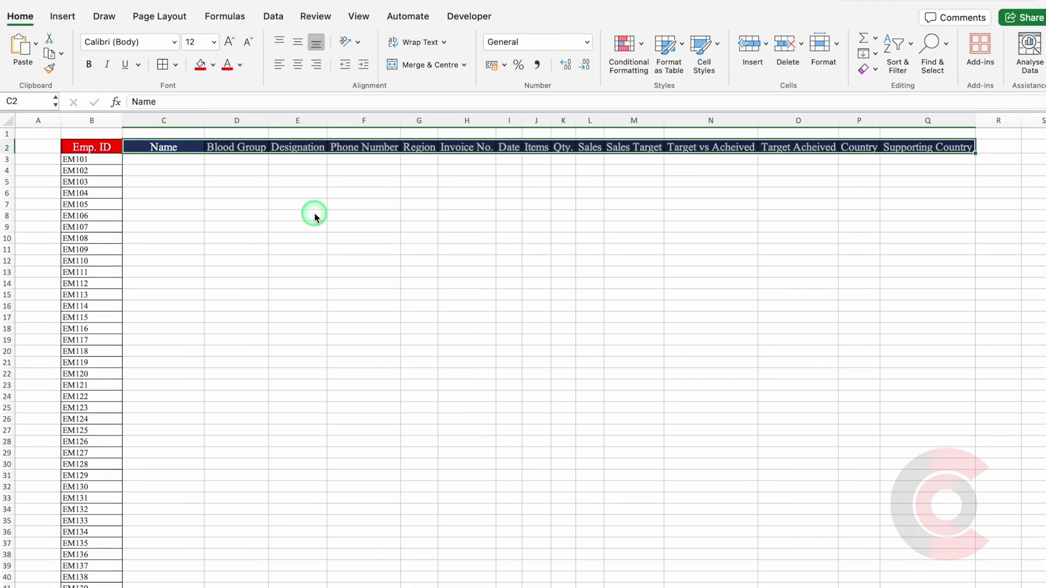
pyautogui.click(313, 213)
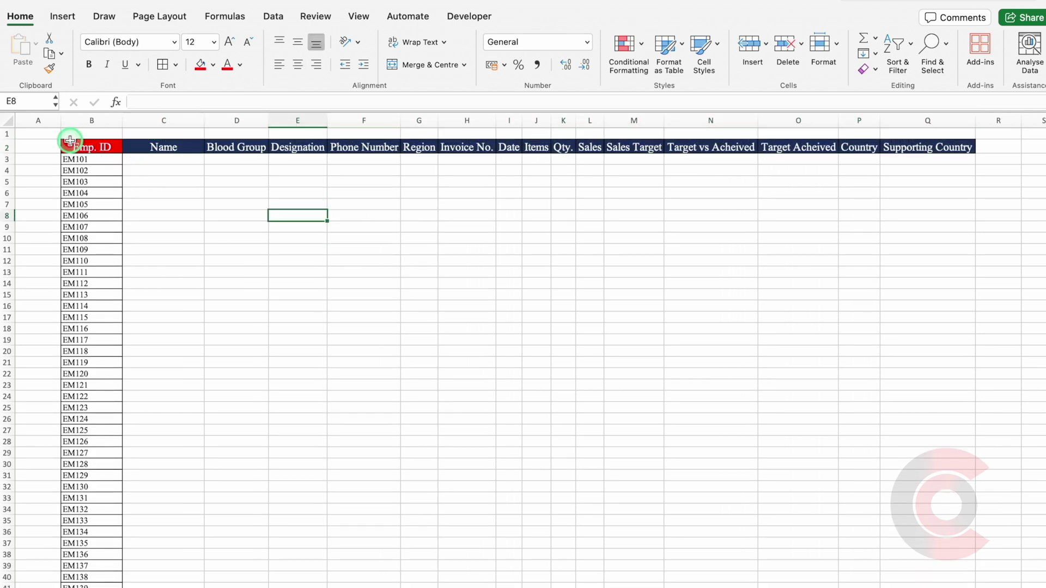
pyautogui.moveTo(61, 120); pyautogui.dragTo(27, 124)
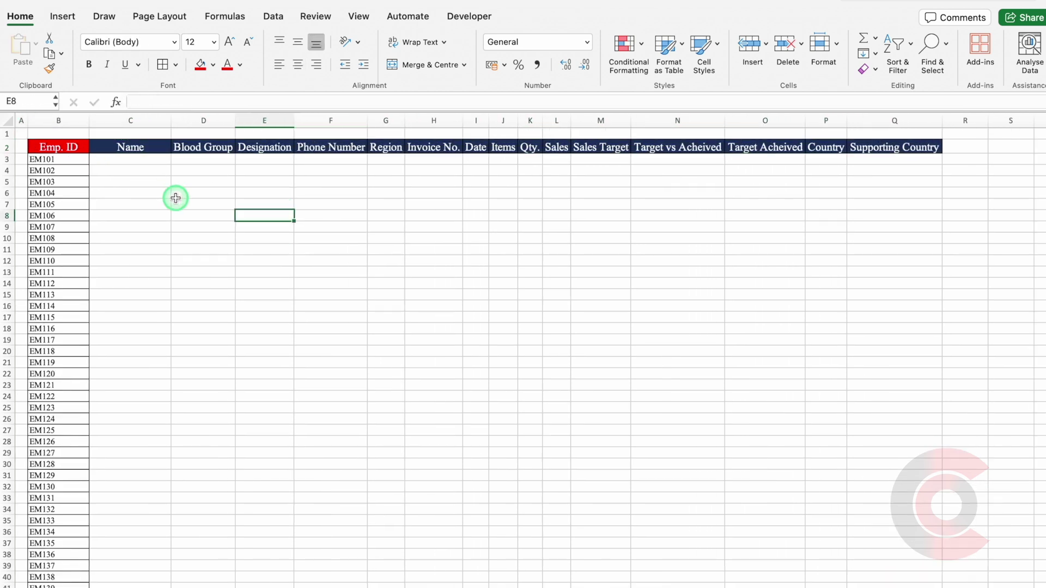
# Apply all borders to the table from the Emp. ID header through the last employee row and the Supporting Country column.
pyautogui.click(57, 147)
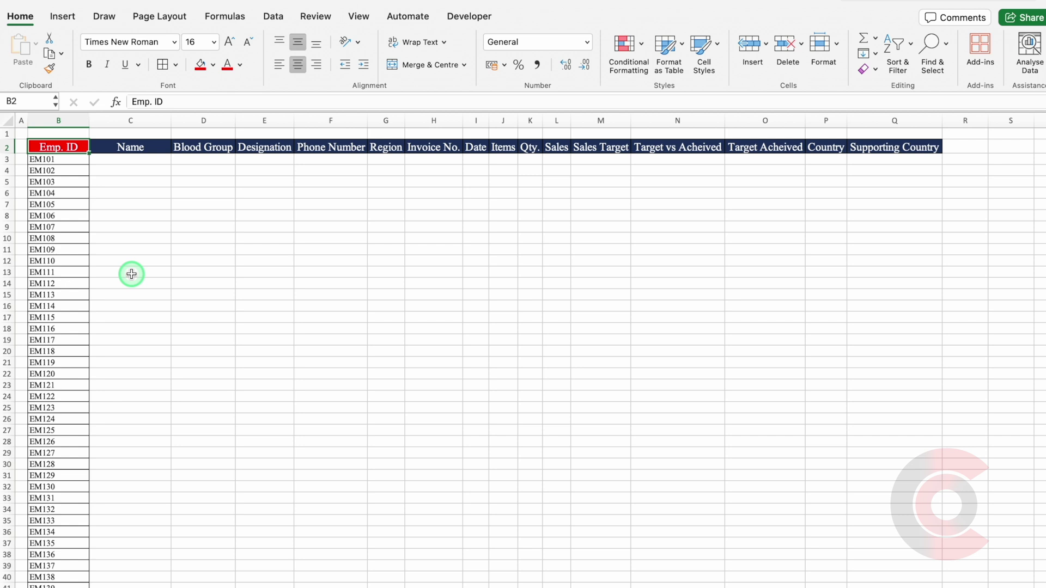
pyautogui.press('super+shift+Down')
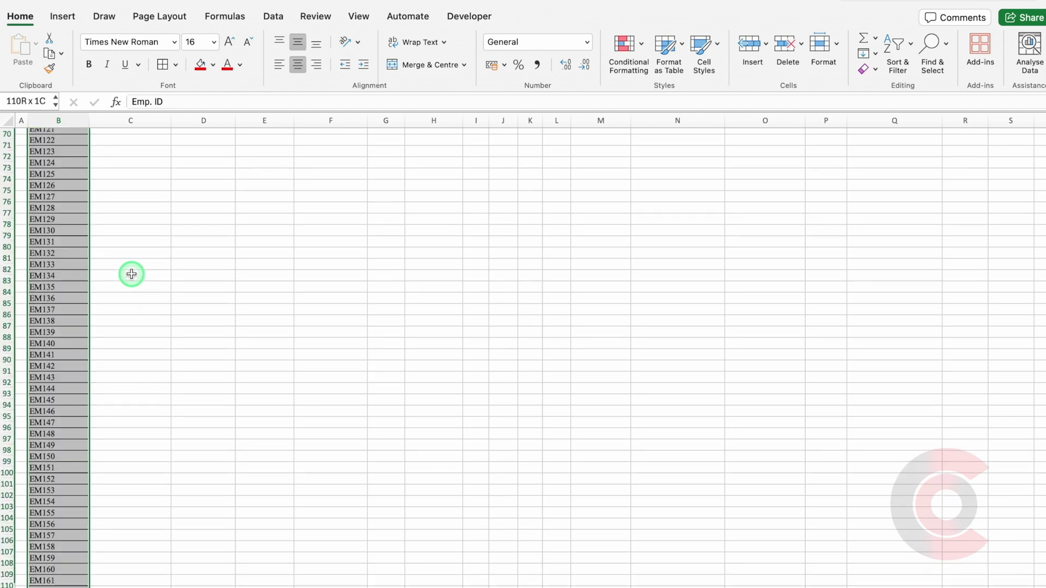
pyautogui.press('super+shift+Right')
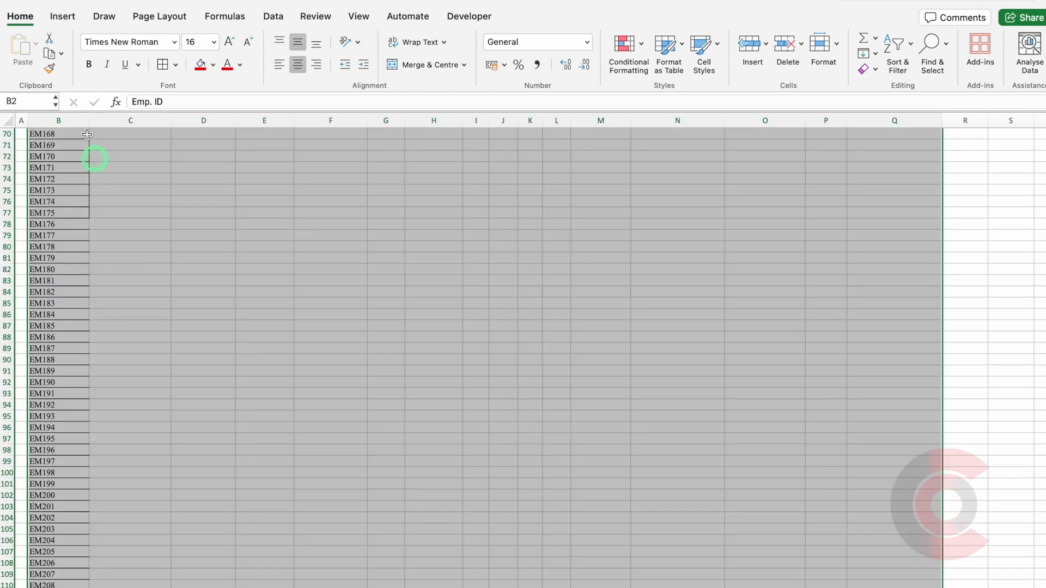
pyautogui.click(162, 65)
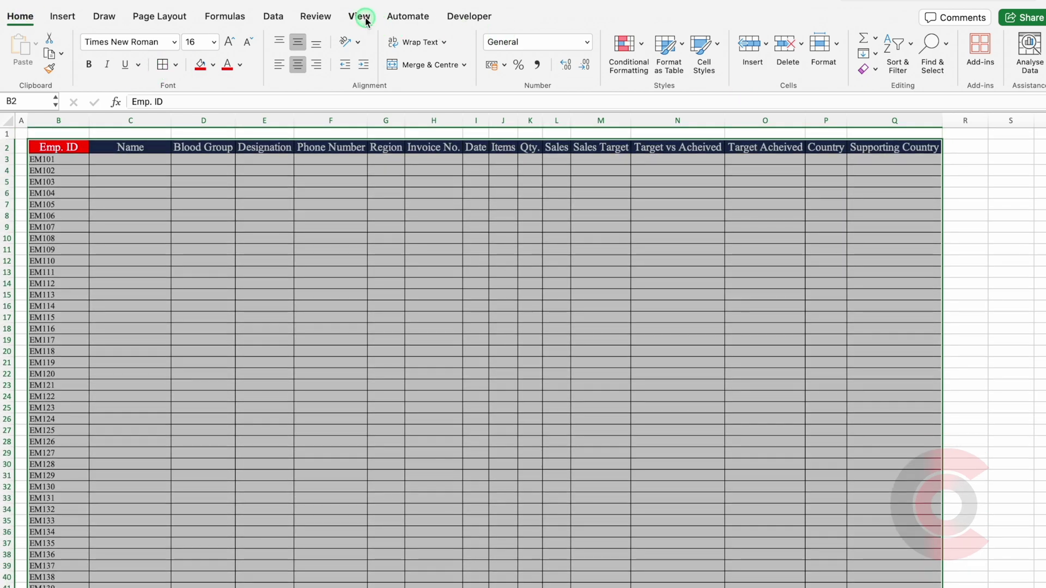
# Hide the worksheet gridlines and increase the height of header row 2.
pyautogui.click(362, 16)
pyautogui.click(390, 54)
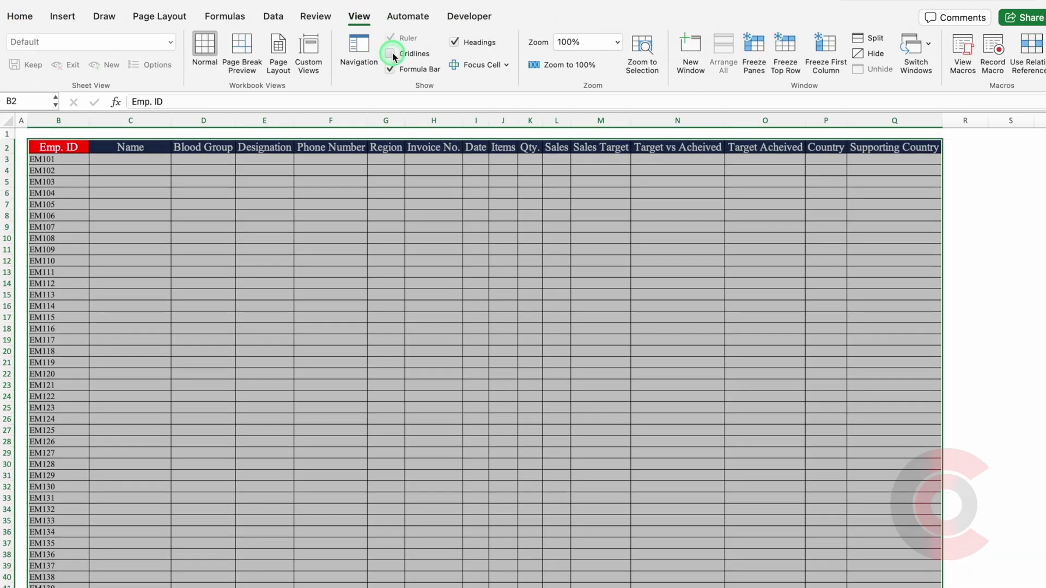
pyautogui.click(220, 248)
pyautogui.moveTo(8, 151); pyautogui.dragTo(7, 170)
# Start an XLOOKUP in C3 with B3 as the lookup value and the XLookup sheet's Emp. ID column, $D:$D, as lookup array.
pyautogui.click(130, 174)
pyautogui.scroll(5, 387, 336)
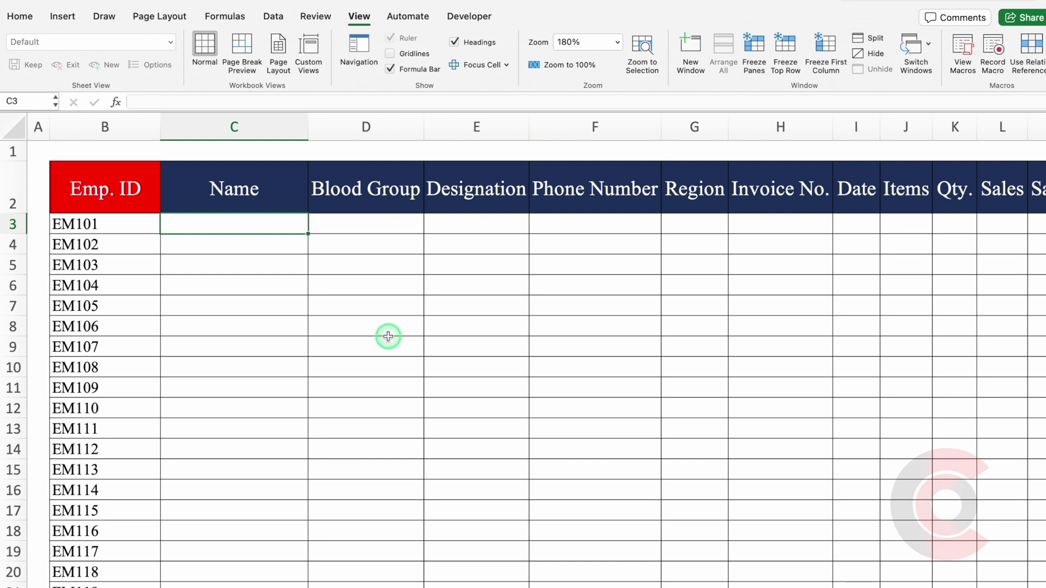
pyautogui.write('xl')
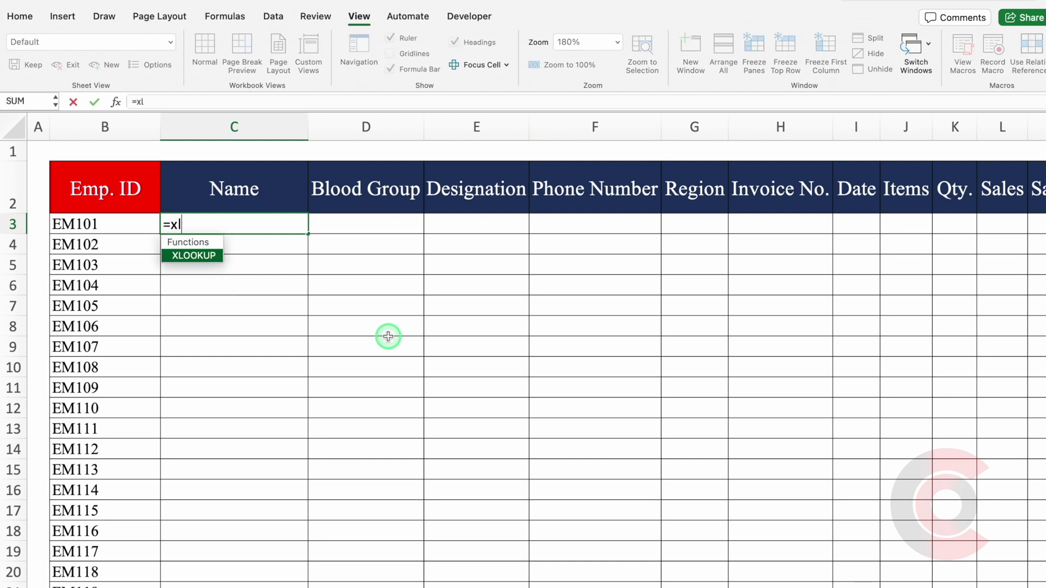
pyautogui.doubleClick(208, 256)
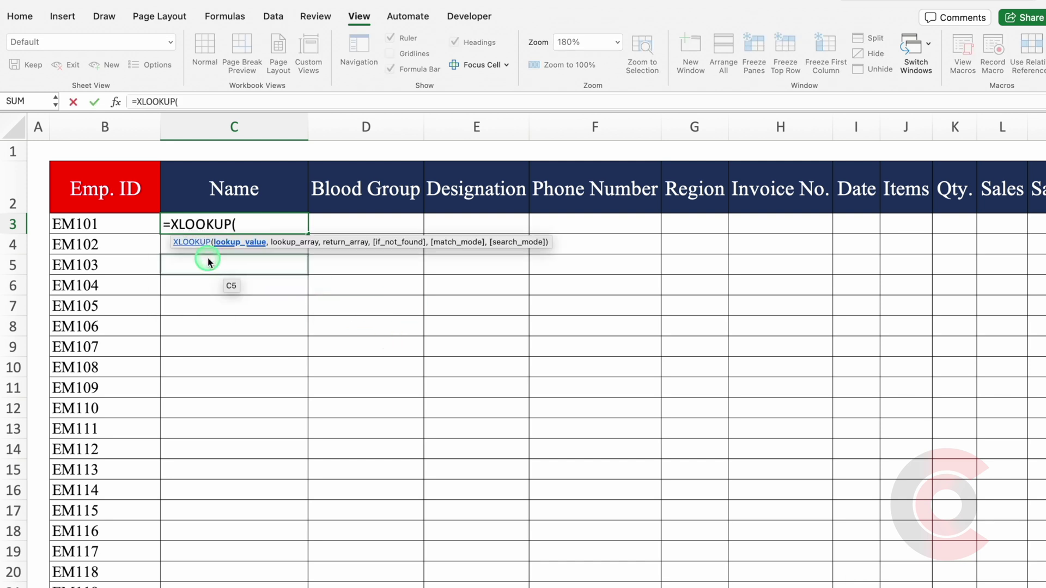
pyautogui.click(131, 224)
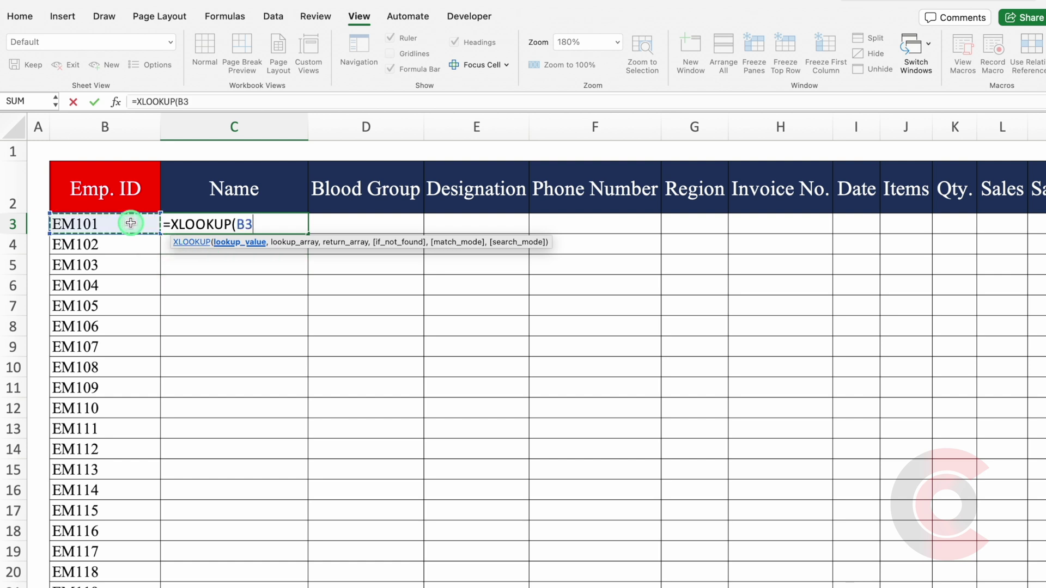
pyautogui.write(',')
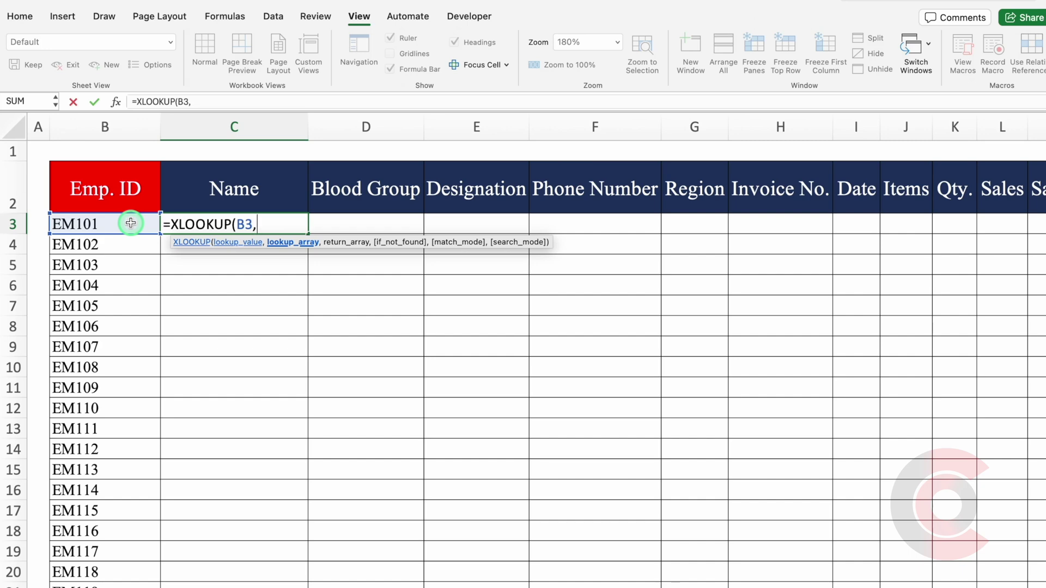
pyautogui.hotkey('ctrl', 'pagedown')
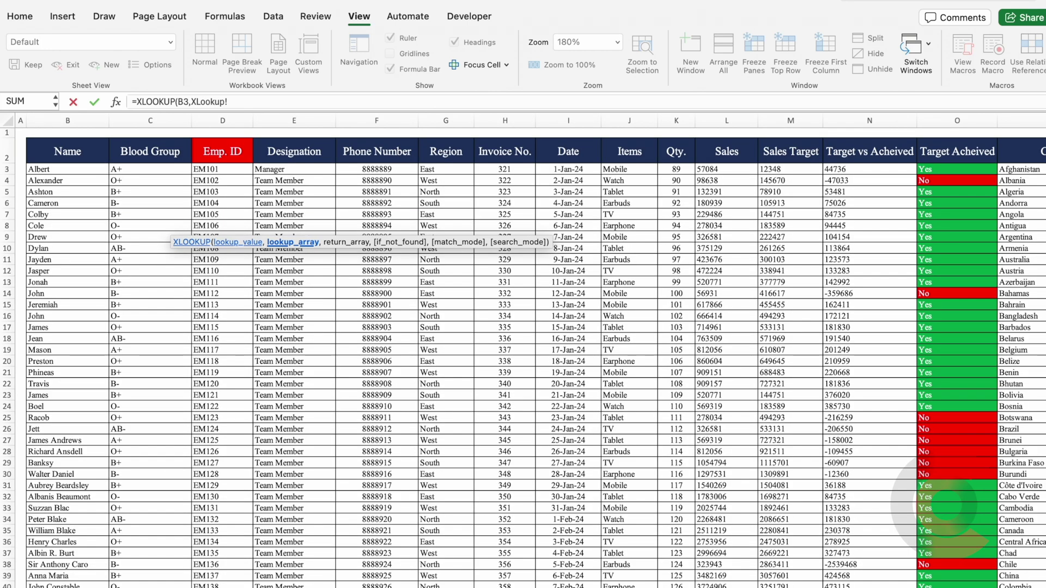
pyautogui.click(226, 119)
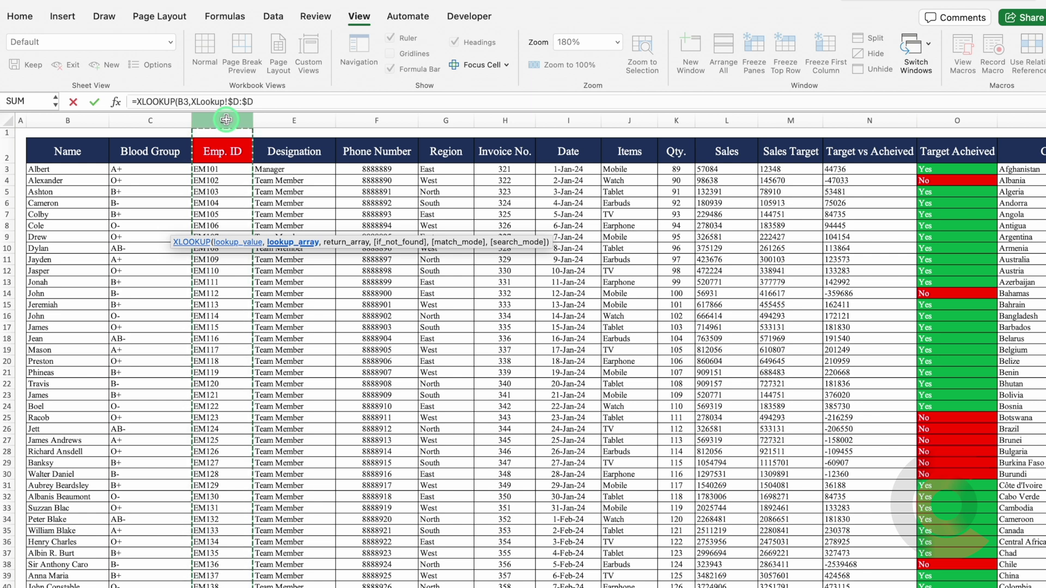
# Complete the C3 formula with the XLookup sheet's Name column as return array, locked as $B:$B.
pyautogui.write(',')
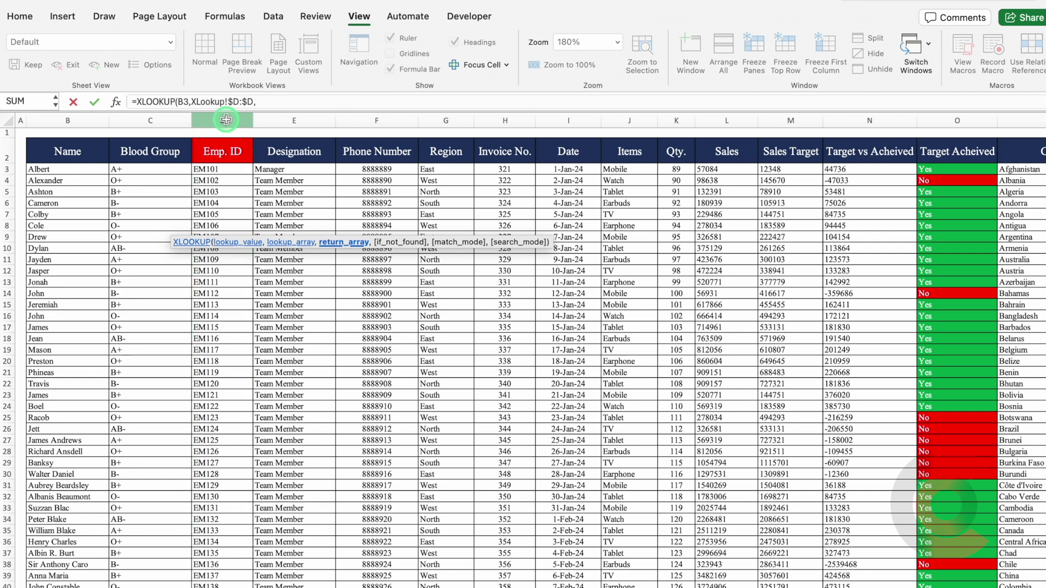
pyautogui.click(67, 158)
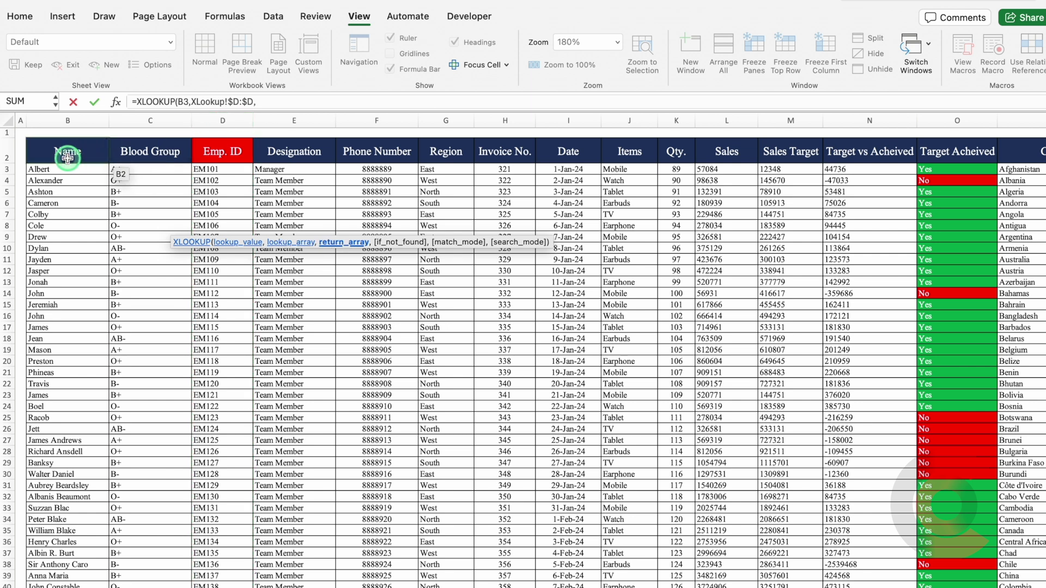
pyautogui.click(65, 121)
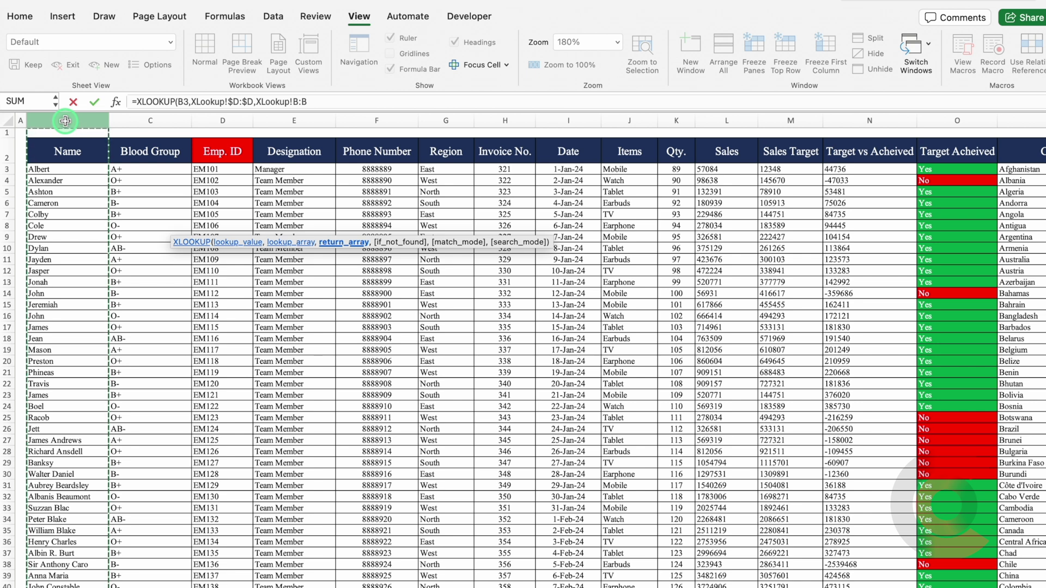
pyautogui.press('F4')
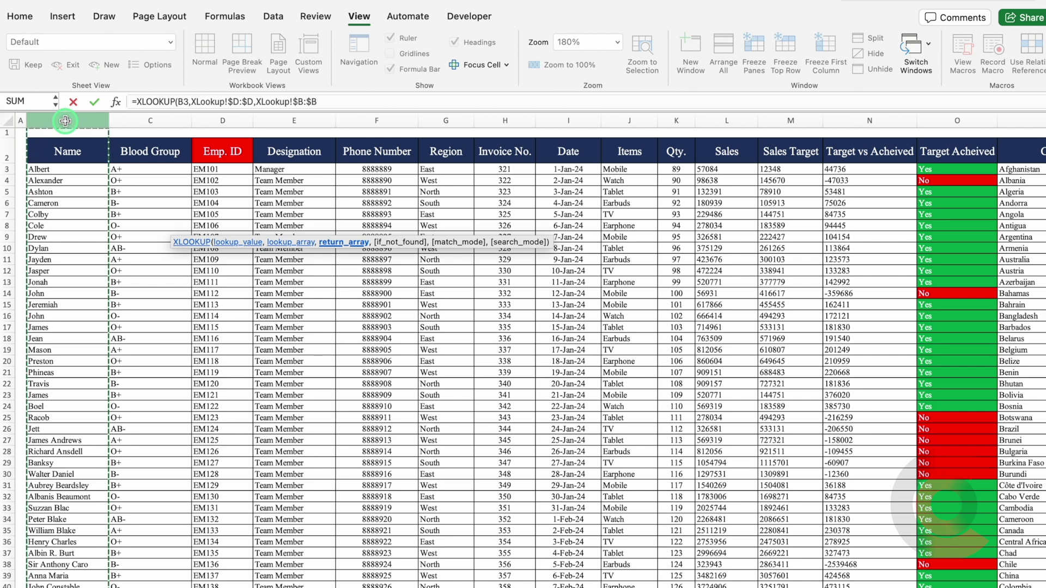
pyautogui.write(')')
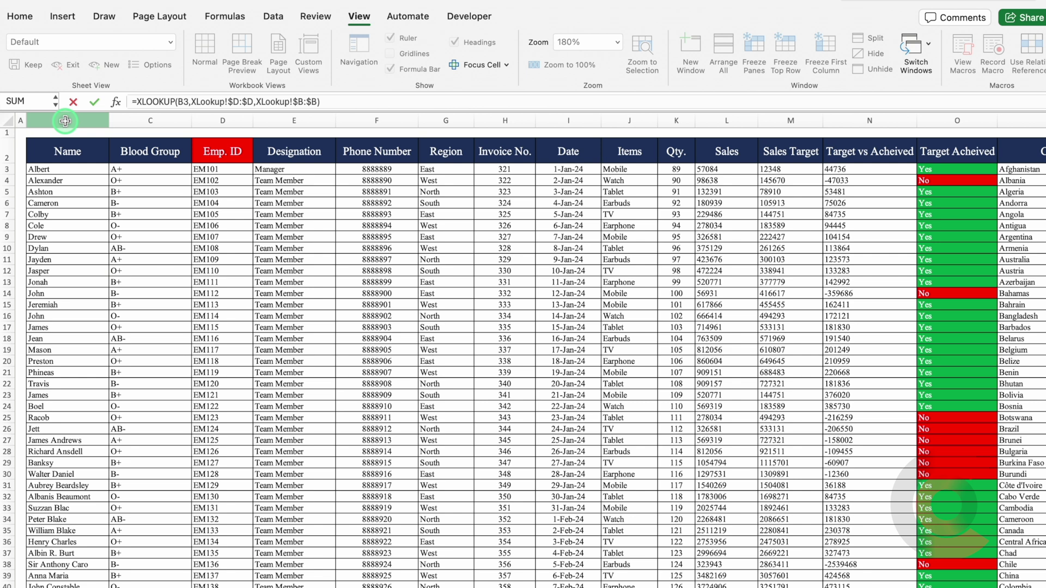
pyautogui.press('Return')
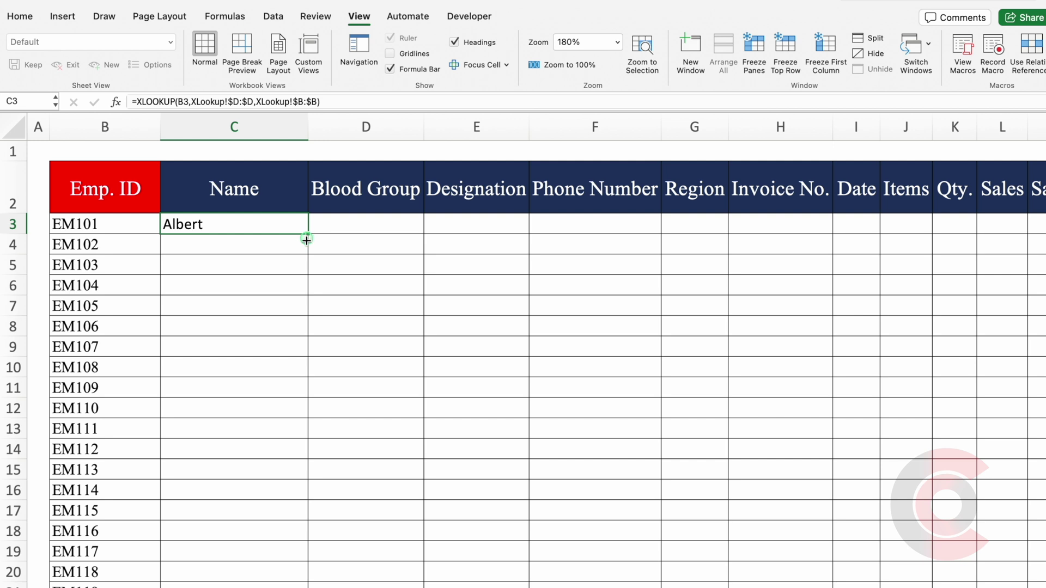
# Fill the C3 formula down to C17 and across row 3 to the Designation column.
pyautogui.moveTo(307, 235); pyautogui.dragTo(304, 521)
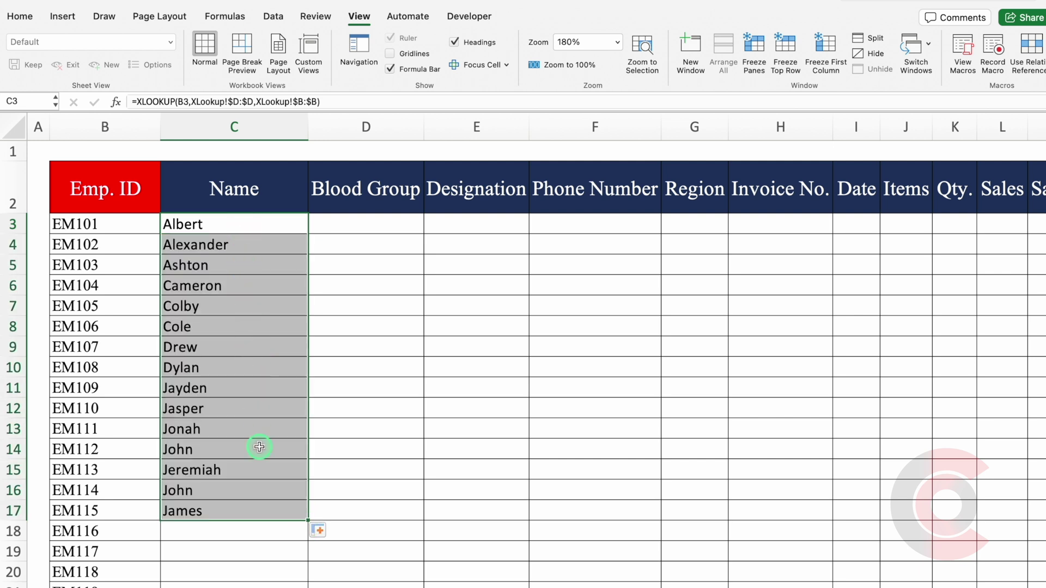
pyautogui.click(275, 219)
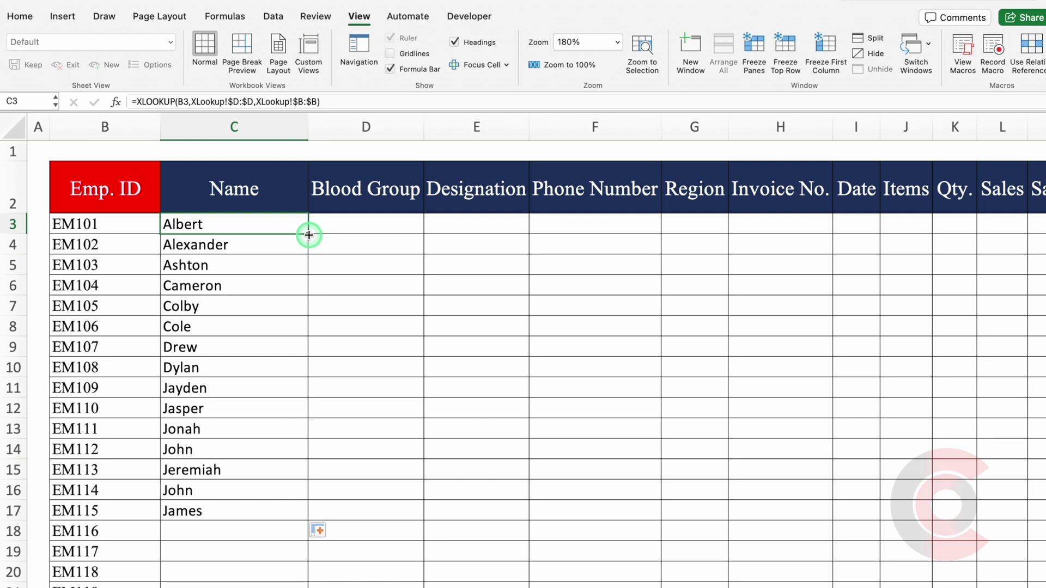
pyautogui.moveTo(309, 235); pyautogui.dragTo(480, 236)
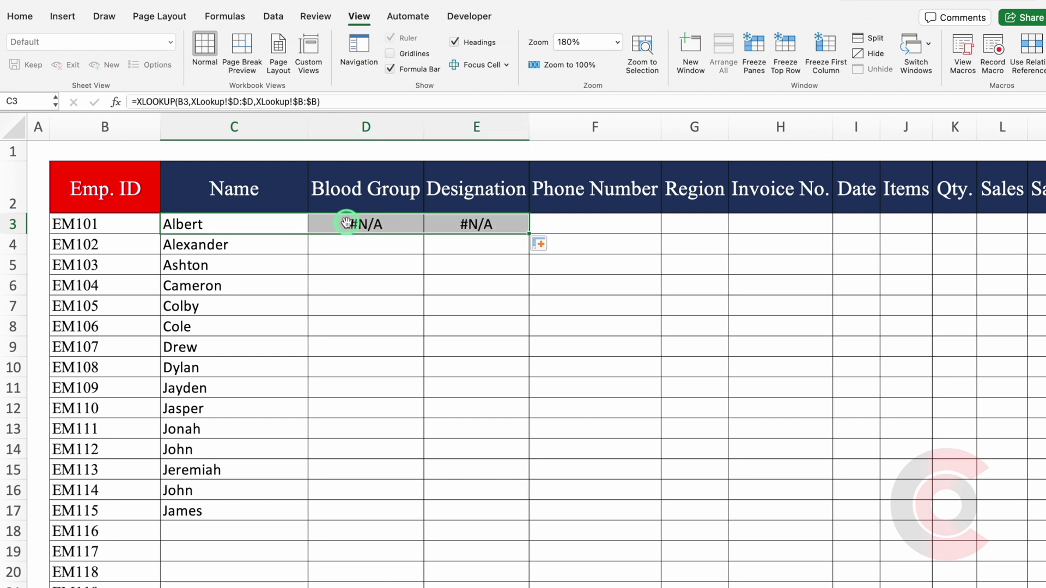
# Lock the column of the C3 lookup value as $B3 and fill the formula across to E3 again.
pyautogui.click(236, 224)
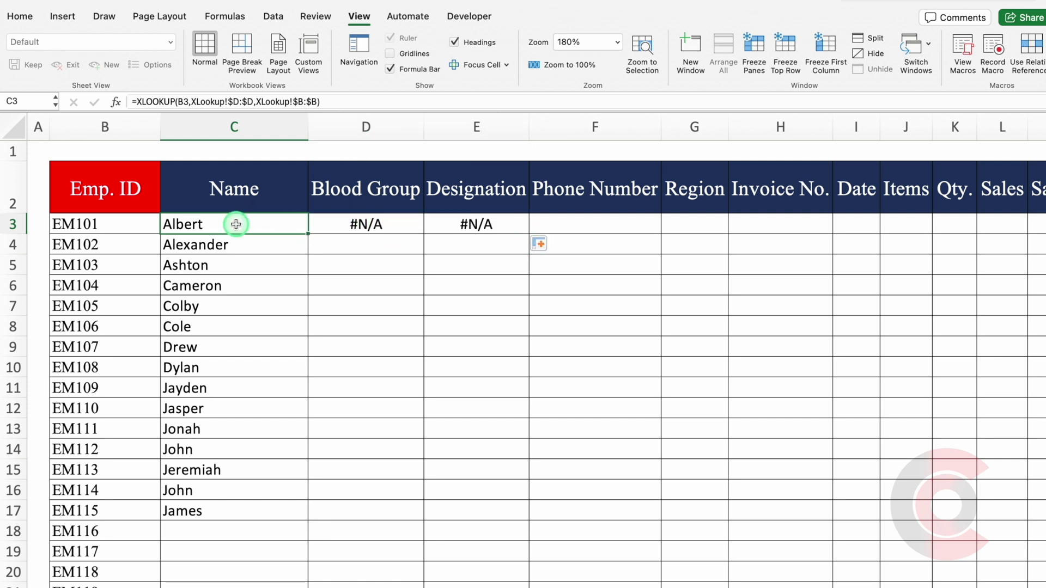
pyautogui.click(178, 102)
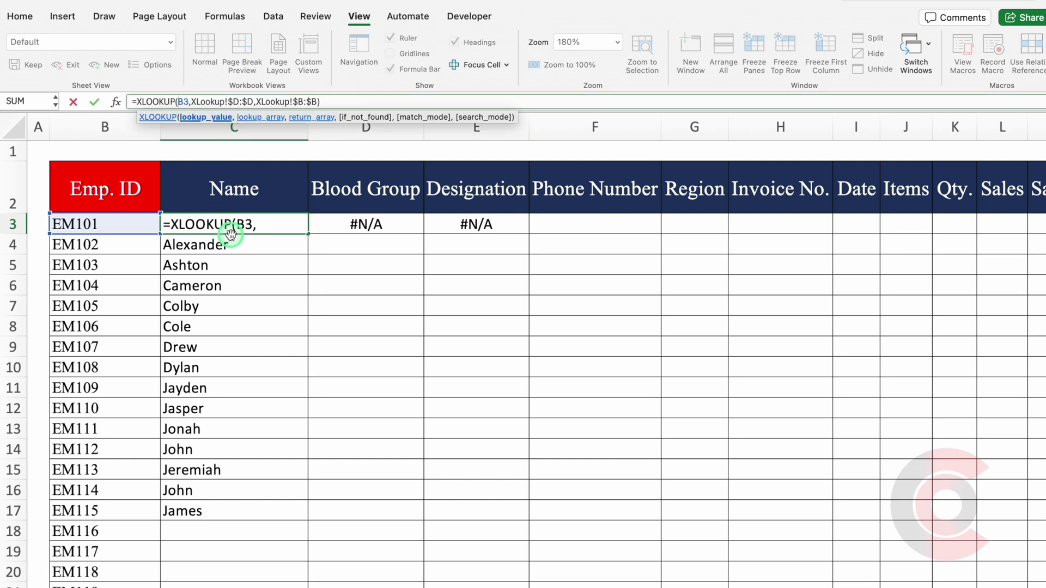
pyautogui.write('$')
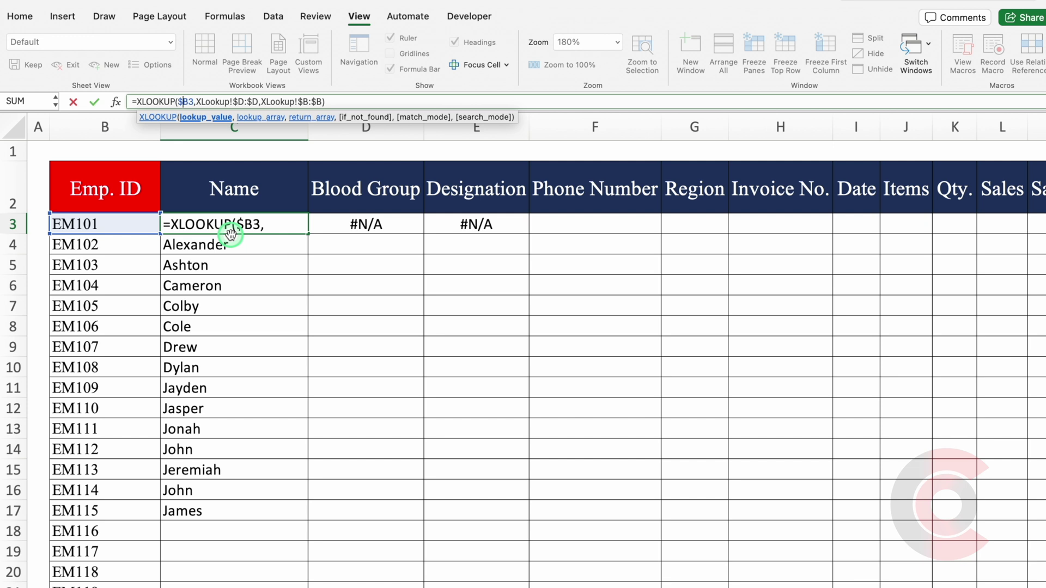
pyautogui.press('Return')
pyautogui.click(289, 229)
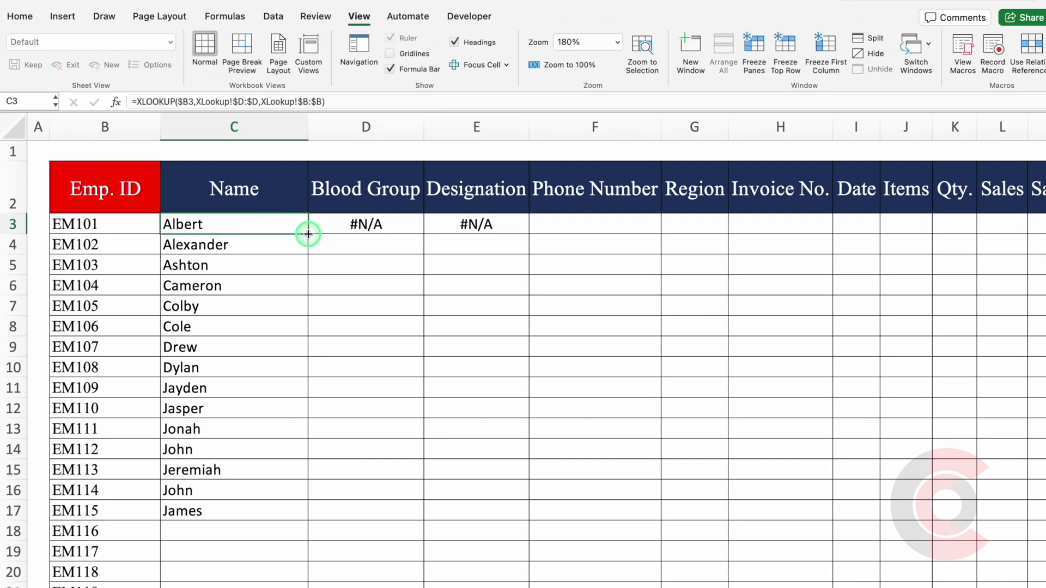
pyautogui.moveTo(308, 233); pyautogui.dragTo(483, 240)
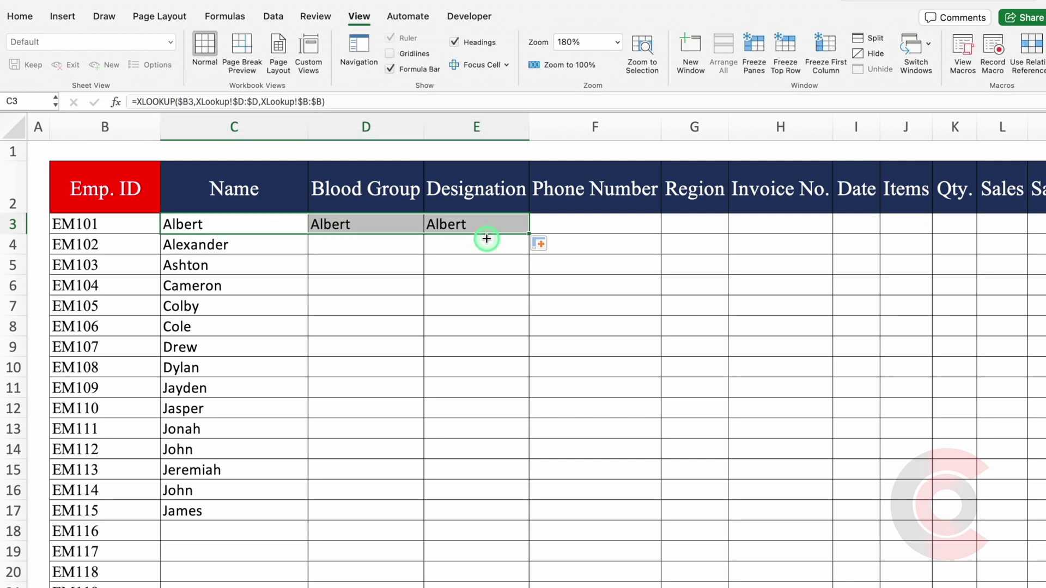
pyautogui.press('Down')
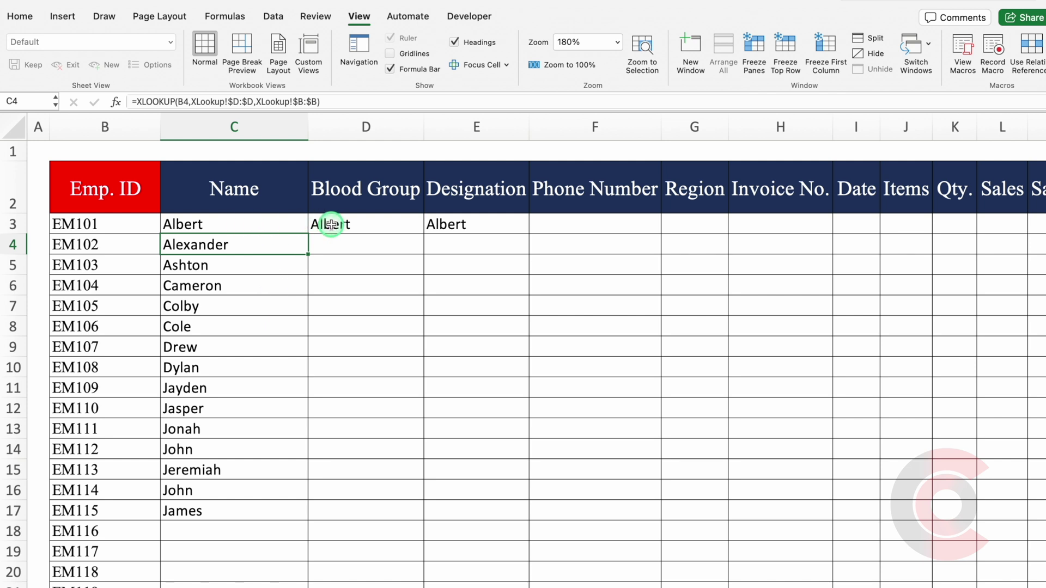
# Make the return array in C3 relative as XLookup!B:B and refill the formula across to E3.
pyautogui.click(260, 222)
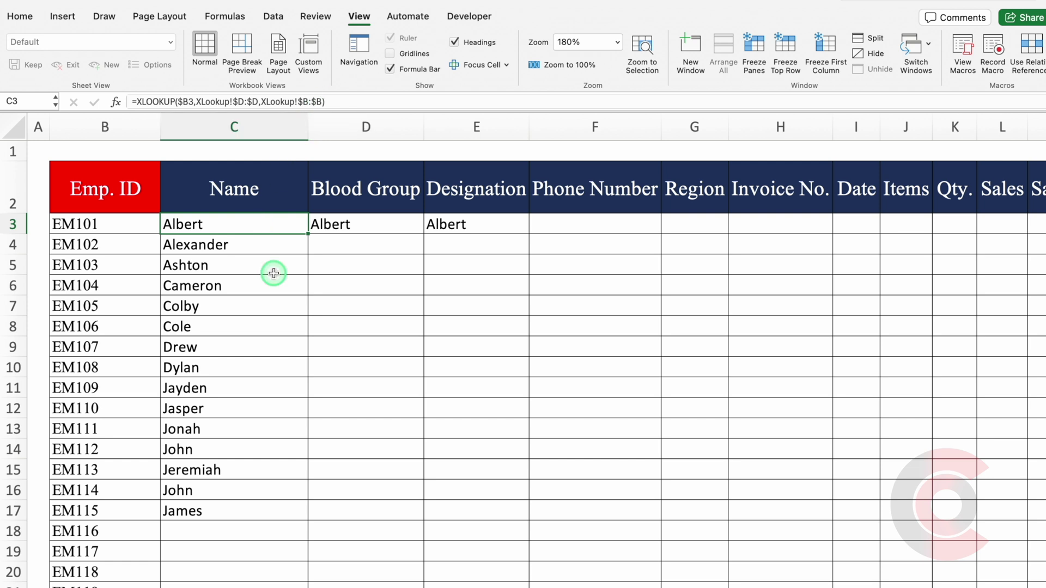
pyautogui.click(312, 102)
pyautogui.press('BackSpace')
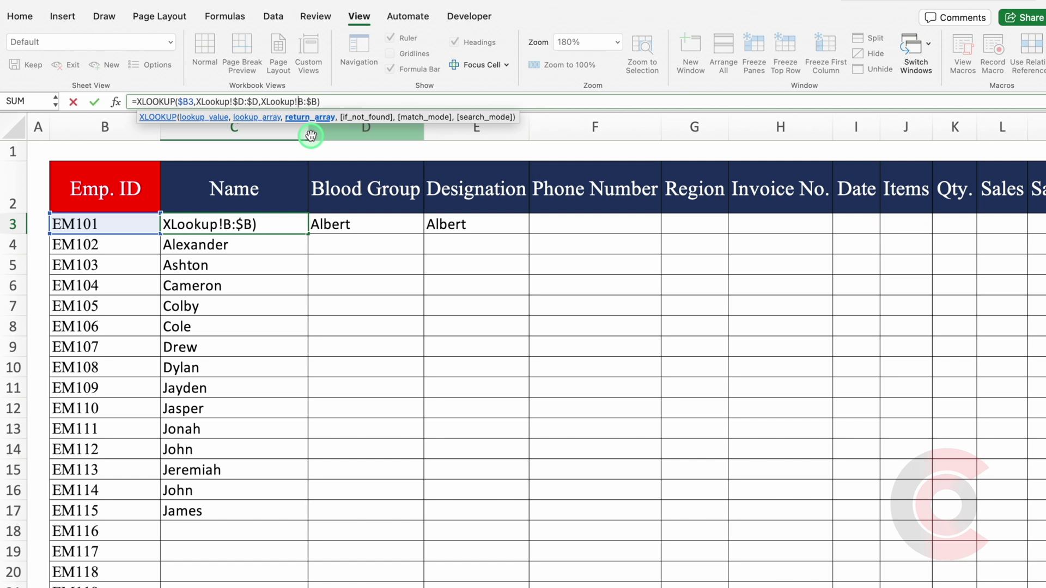
pyautogui.press('BackSpace')
pyautogui.press('Return')
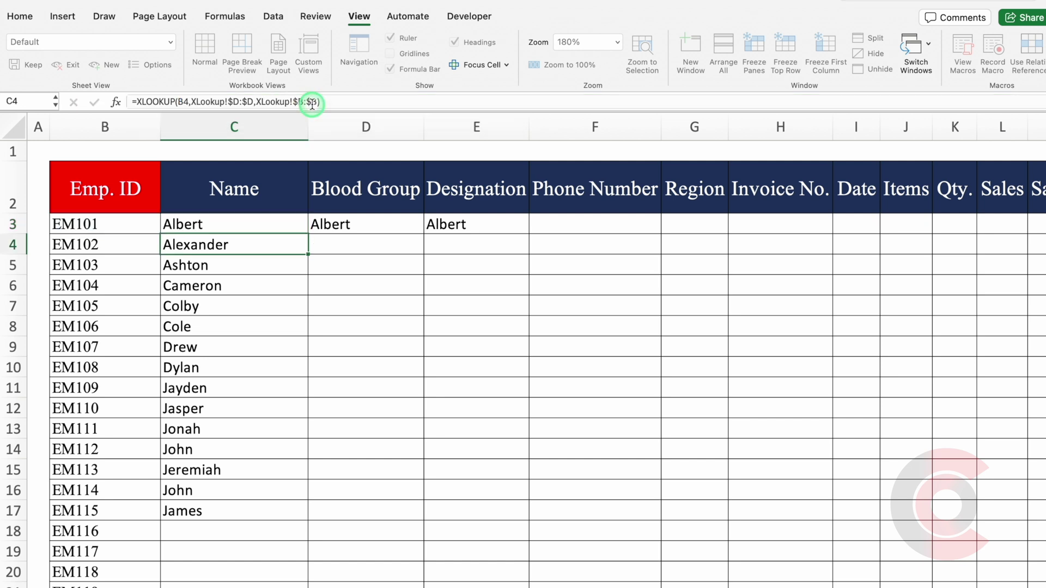
pyautogui.click(302, 229)
pyautogui.moveTo(308, 234); pyautogui.dragTo(489, 240)
# Check the copied formulas in D3 and E3, and fill the Name and Blood Group formulas down the employee rows.
pyautogui.click(365, 225)
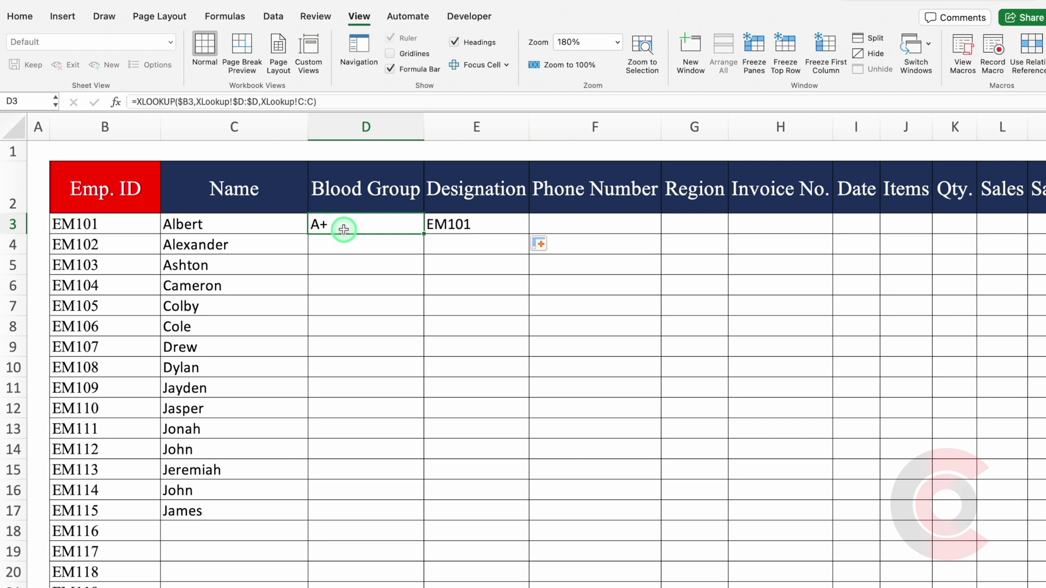
pyautogui.click(470, 224)
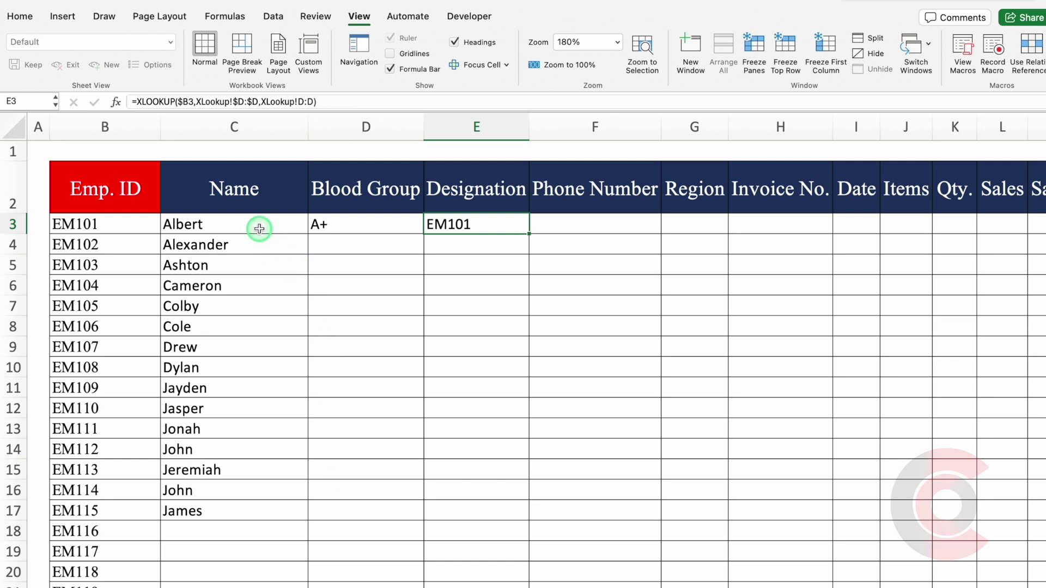
pyautogui.moveTo(259, 228); pyautogui.dragTo(438, 586)
pyautogui.scroll(20, 468, 326)
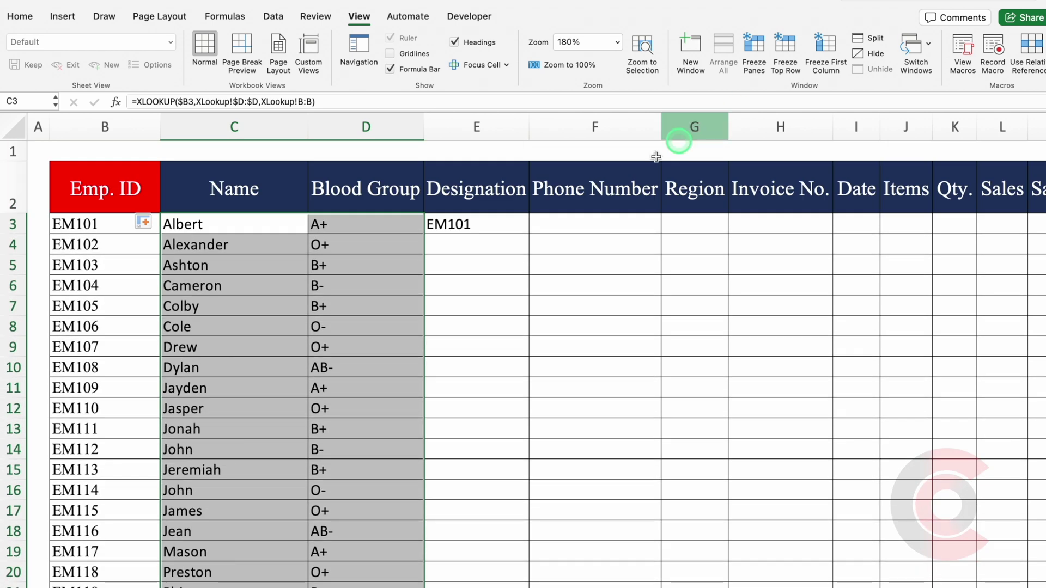
# Clear the Designation formula in E3 and start a new XLOOKUP there with $B3 as the column-locked lookup value.
pyautogui.click(468, 222)
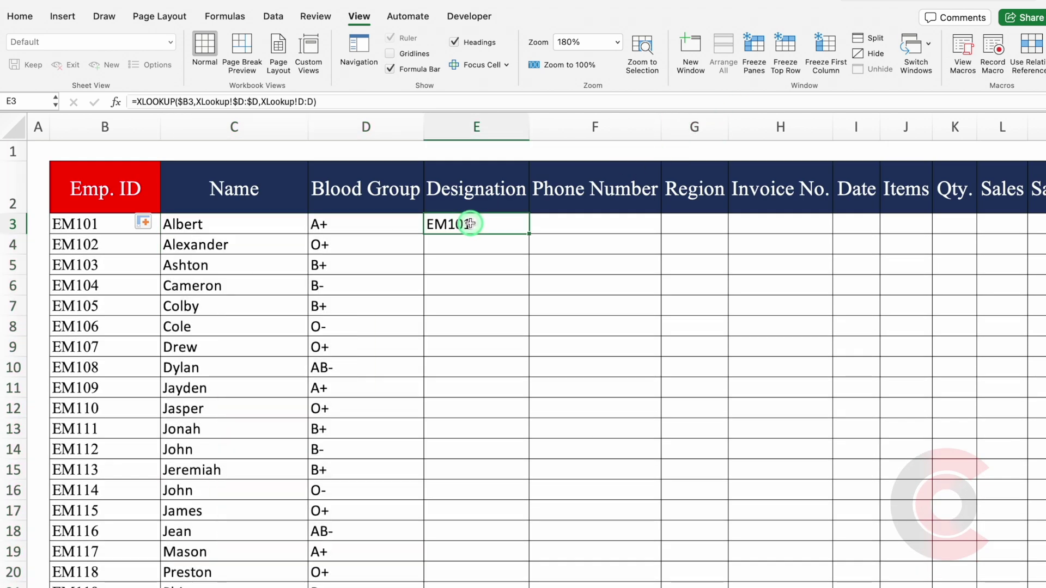
pyautogui.press('Delete')
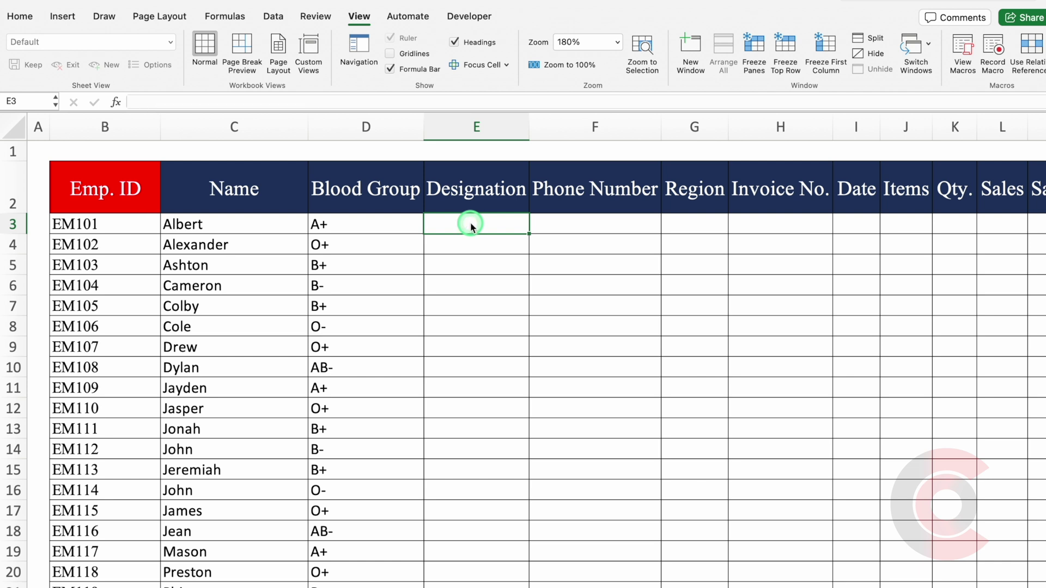
pyautogui.write('=xl')
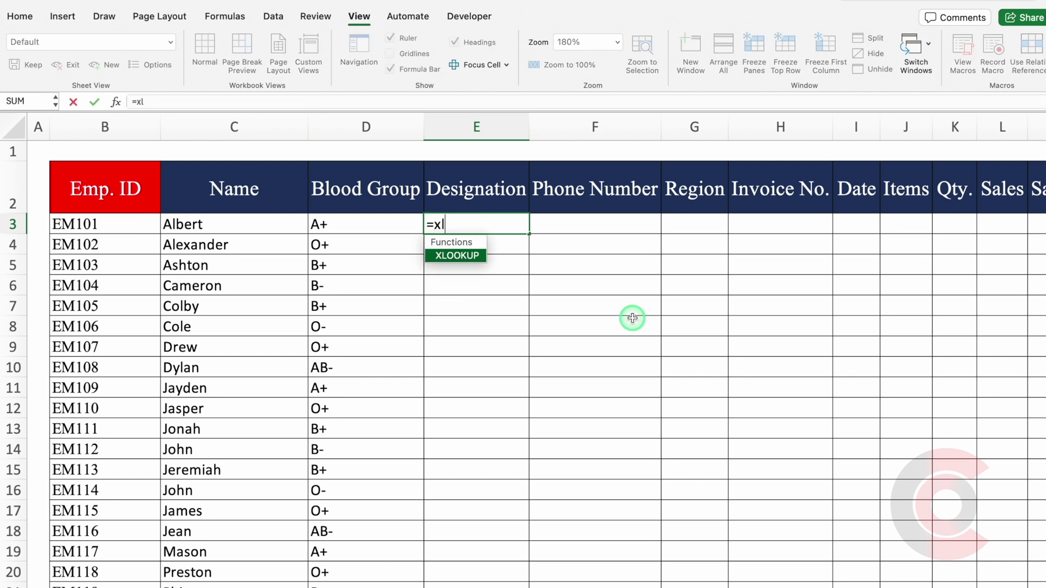
pyautogui.doubleClick(469, 256)
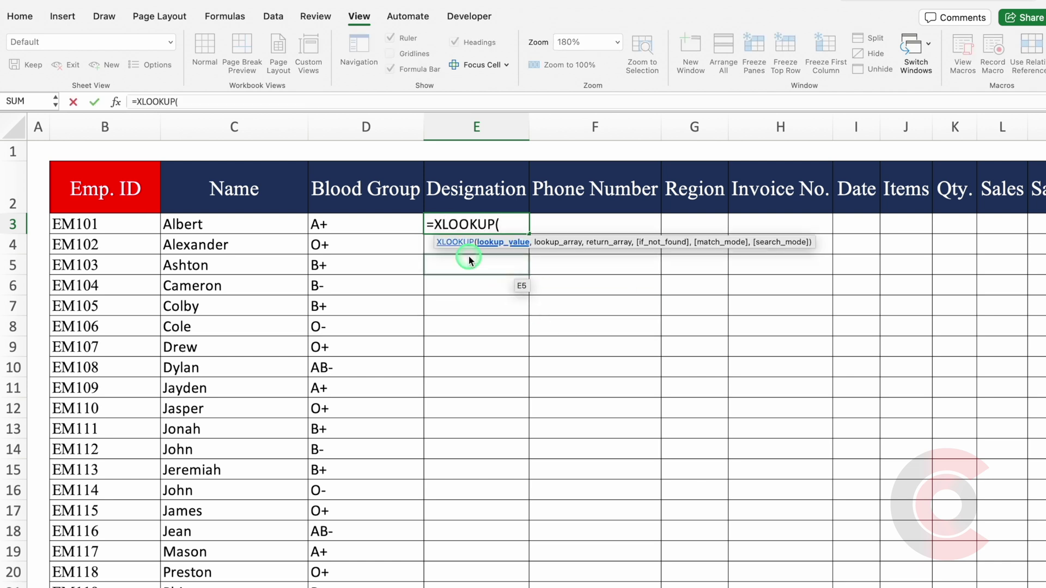
pyautogui.click(118, 227)
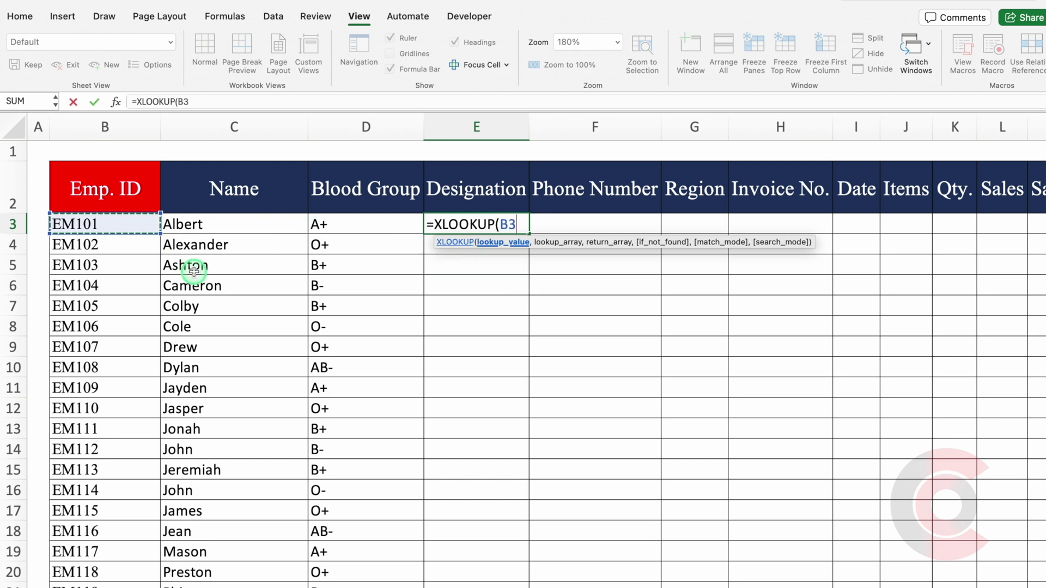
pyautogui.press('F4')
pyautogui.press('F4')
pyautogui.press('F4')
pyautogui.write(',')
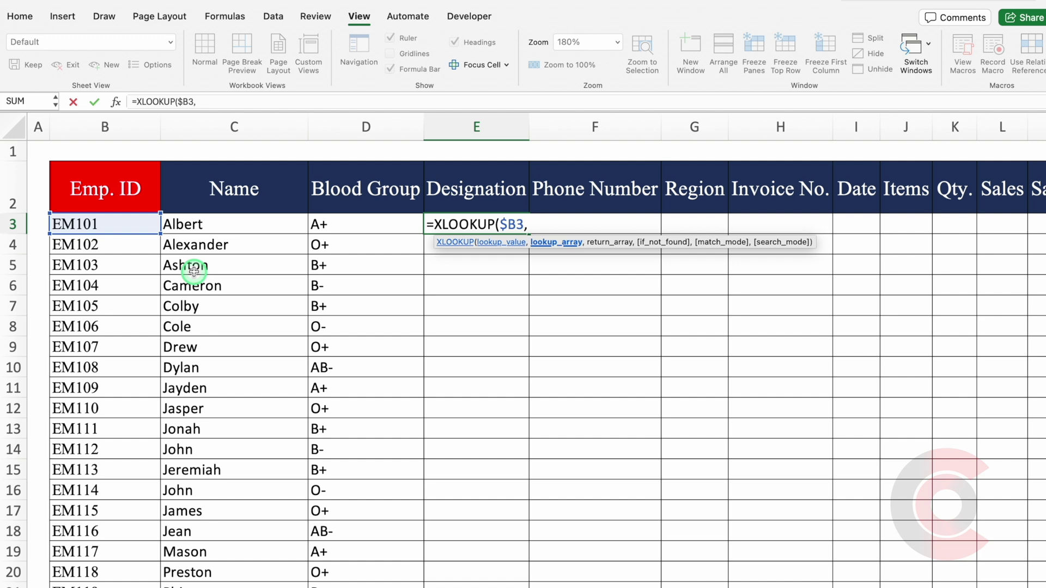
# Complete the E3 formula with XLookup!$D:$D as the locked lookup array and XLookup!E:E as the relative return array.
pyautogui.hotkey('ctrl', 'pagedown')
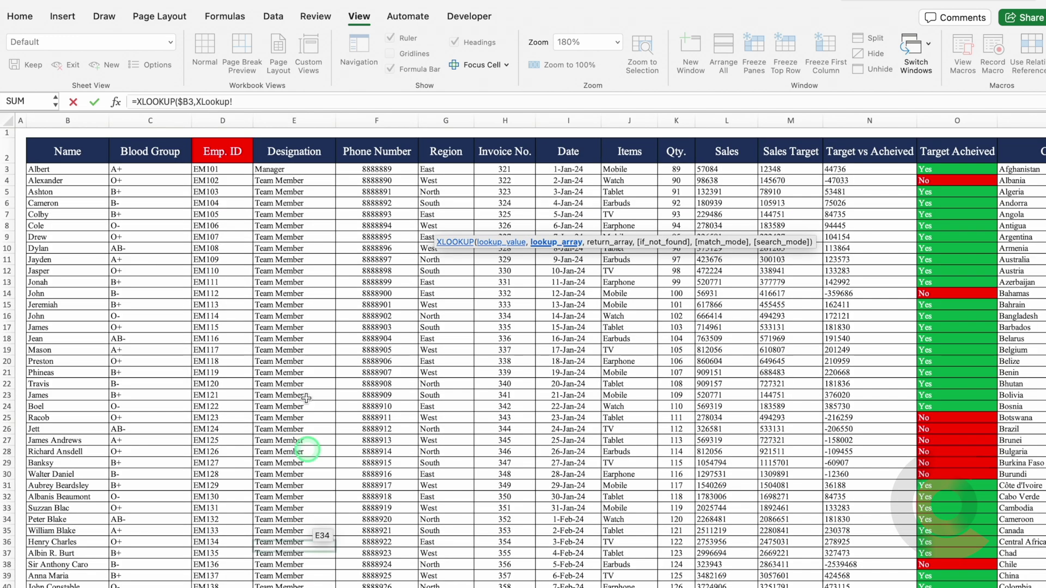
pyautogui.click(224, 120)
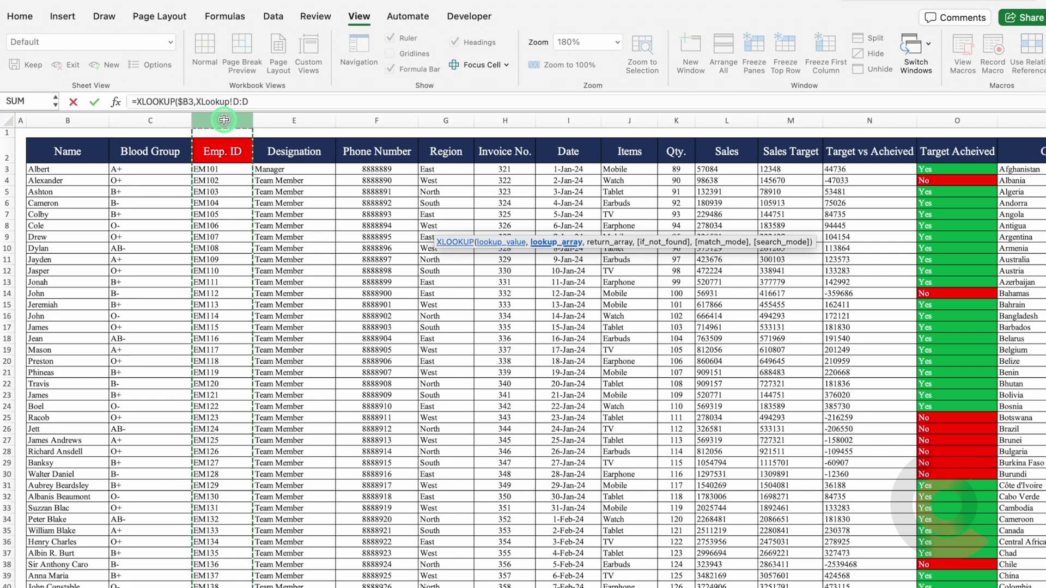
pyautogui.press('F4')
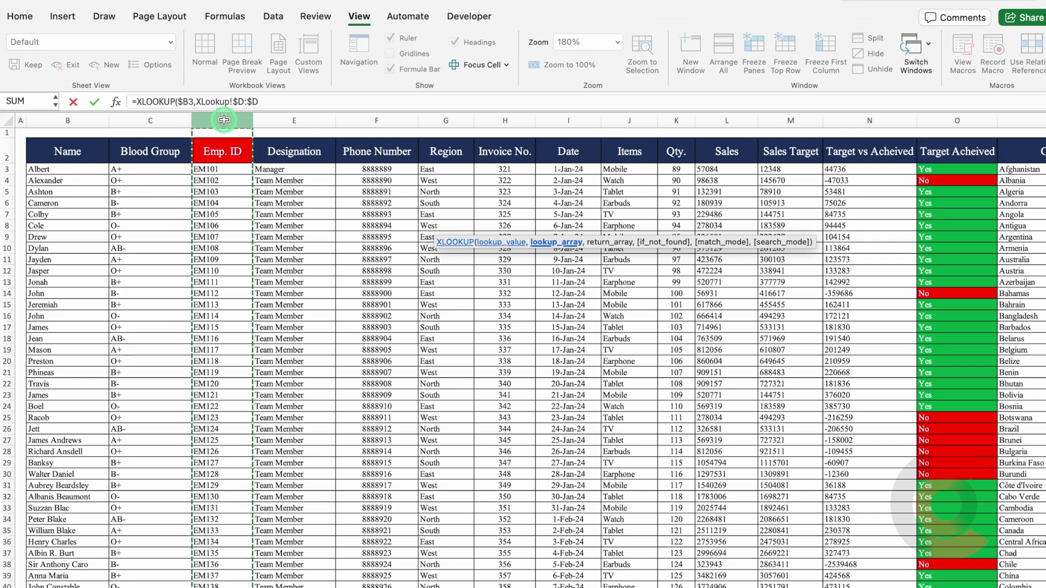
pyautogui.write(',')
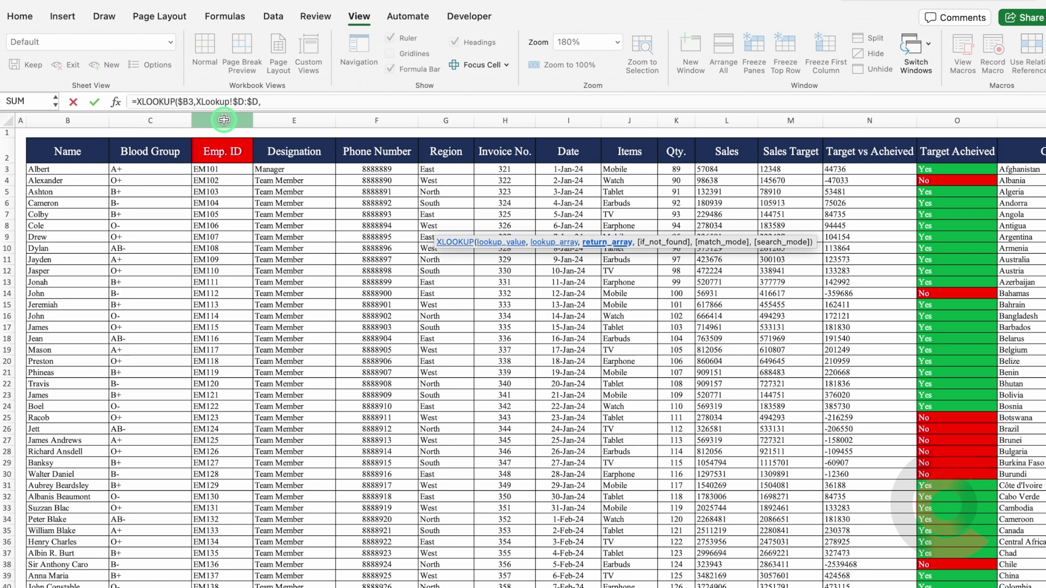
pyautogui.click(292, 121)
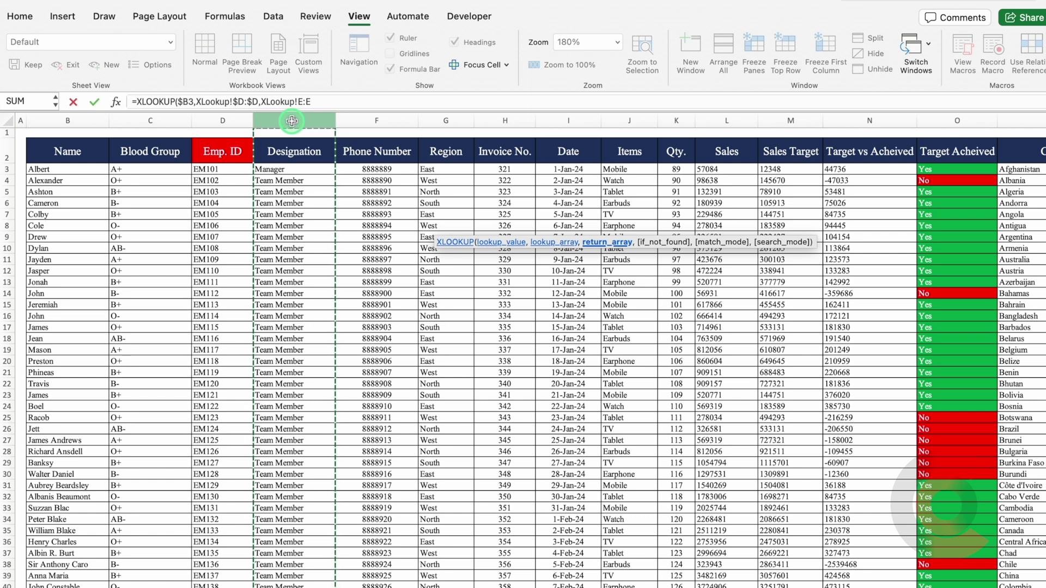
pyautogui.write(')')
pyautogui.press('Return')
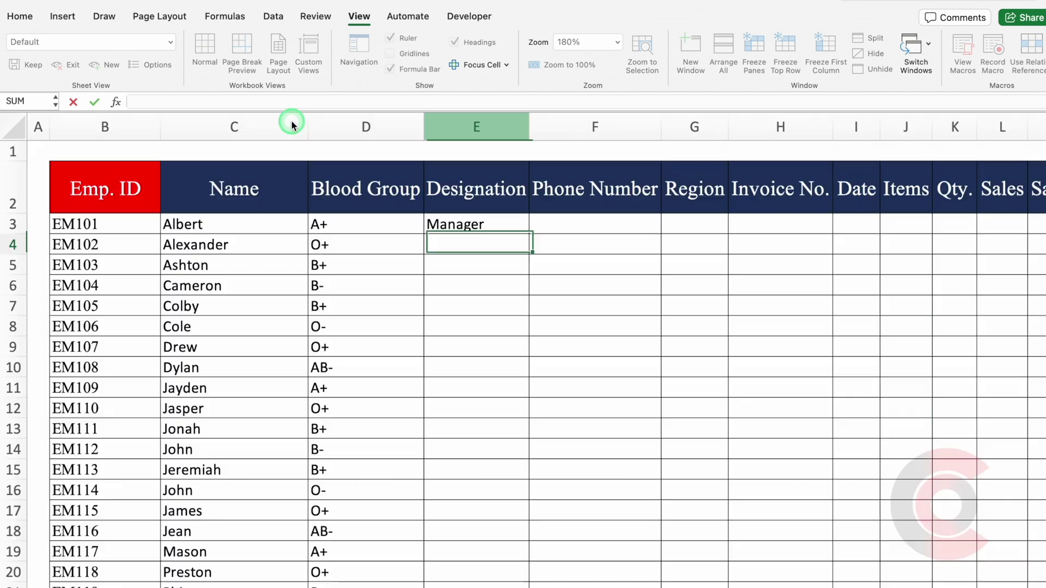
# Fill the E3 formula across row 3 to the Date column and check the copied Phone Number, Region and Invoice No. formulas.
pyautogui.click(513, 227)
pyautogui.moveTo(513, 227); pyautogui.dragTo(868, 228)
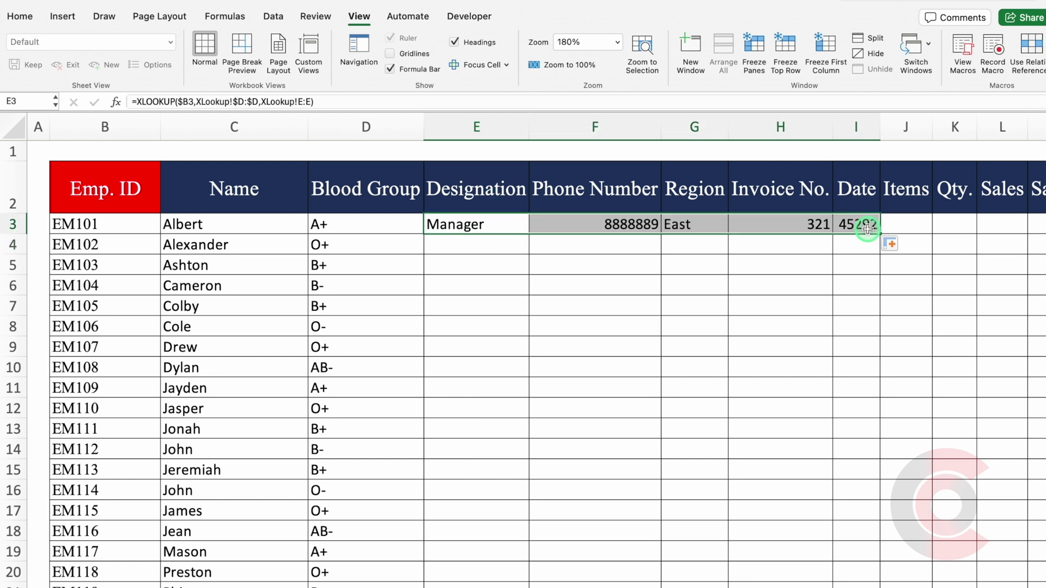
pyautogui.click(584, 227)
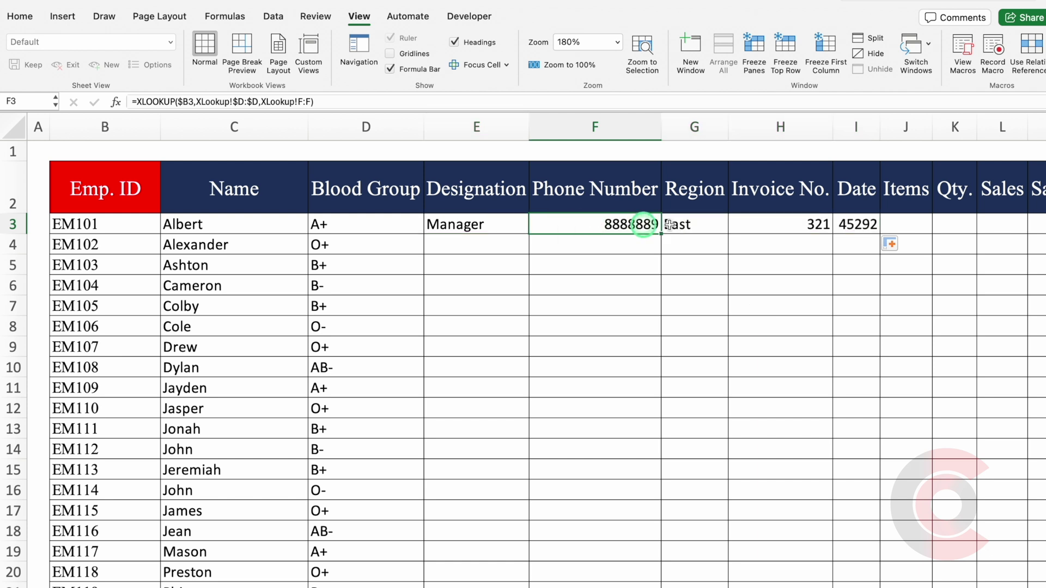
pyautogui.click(697, 222)
pyautogui.click(791, 222)
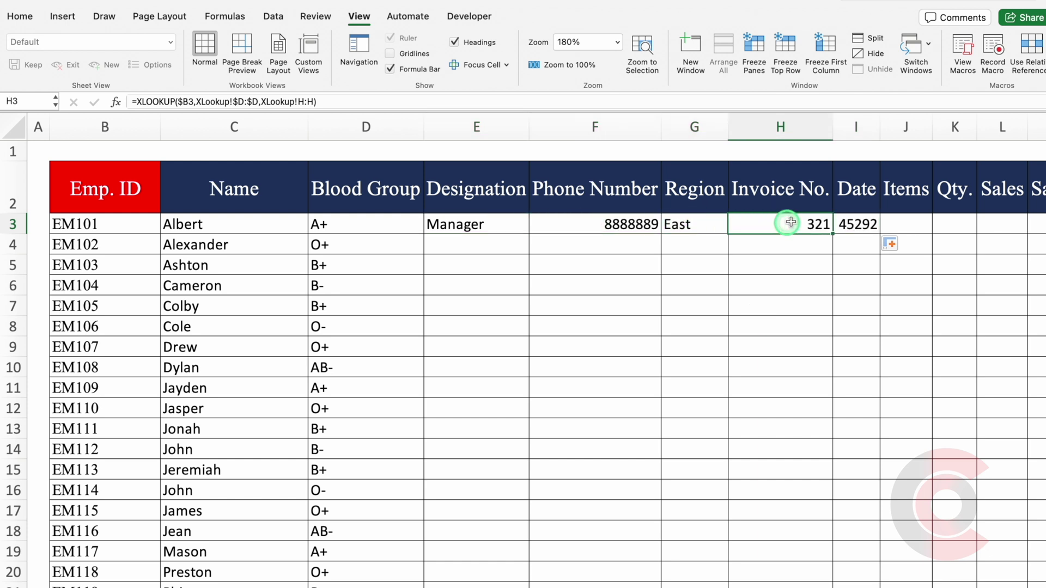
# Fill the E3 formula across to Supporting Country and down all employee rows, widening the Date and Country columns to fit.
pyautogui.moveTo(881, 127); pyautogui.dragTo(925, 130)
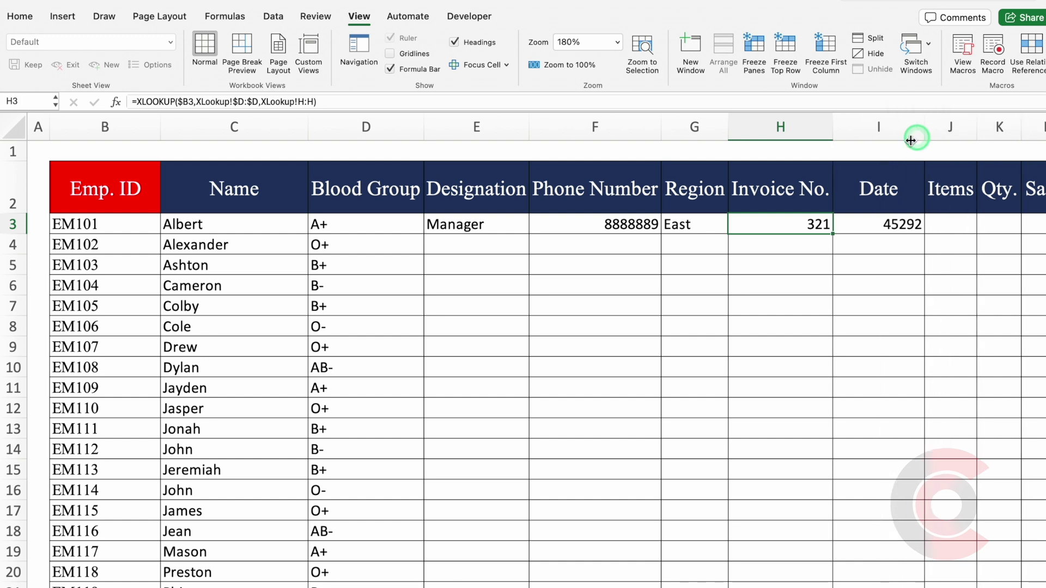
pyautogui.click(528, 227)
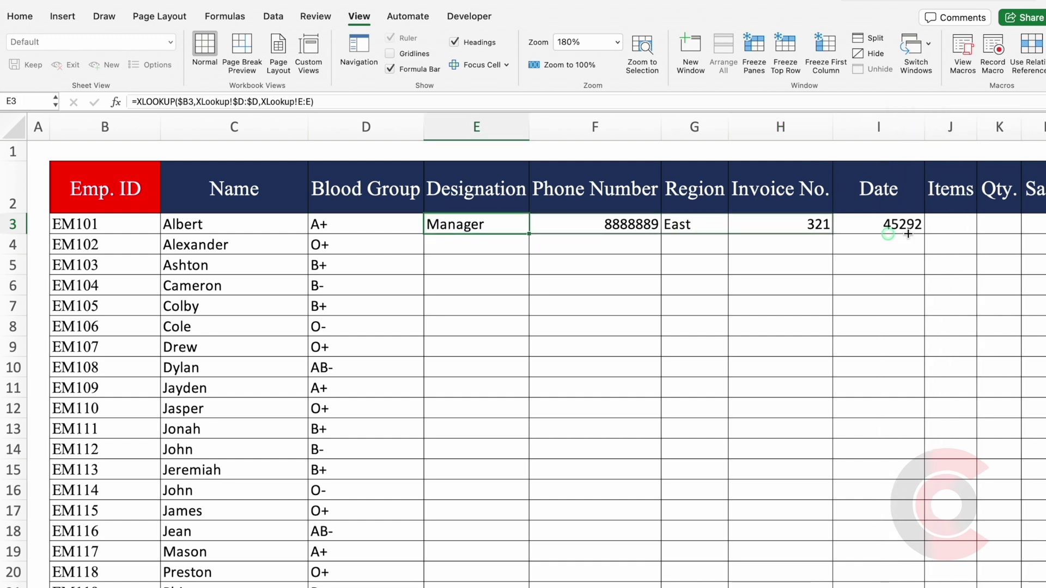
pyautogui.moveTo(908, 234); pyautogui.dragTo(935, 235)
pyautogui.doubleClick(933, 234)
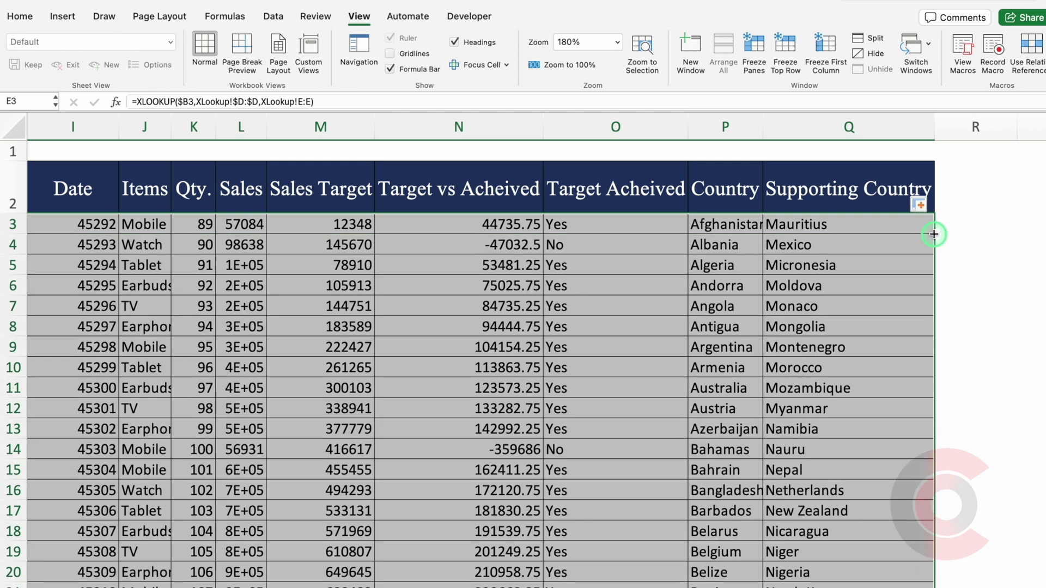
pyautogui.moveTo(762, 127); pyautogui.dragTo(800, 125)
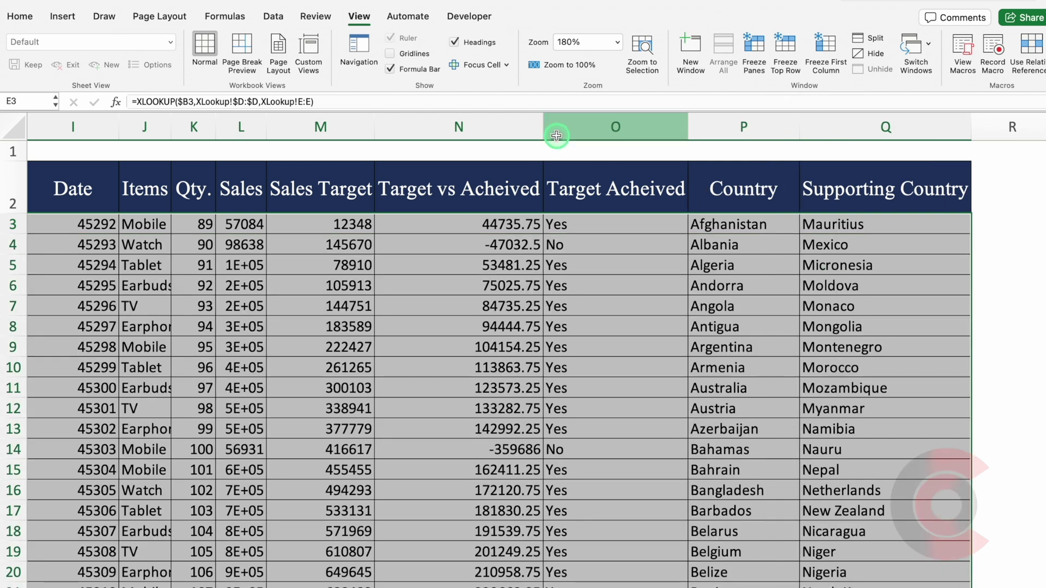
# Left-align the Qty., Sales, Sales Target and Target vs Acheived columns.
pyautogui.click(514, 119)
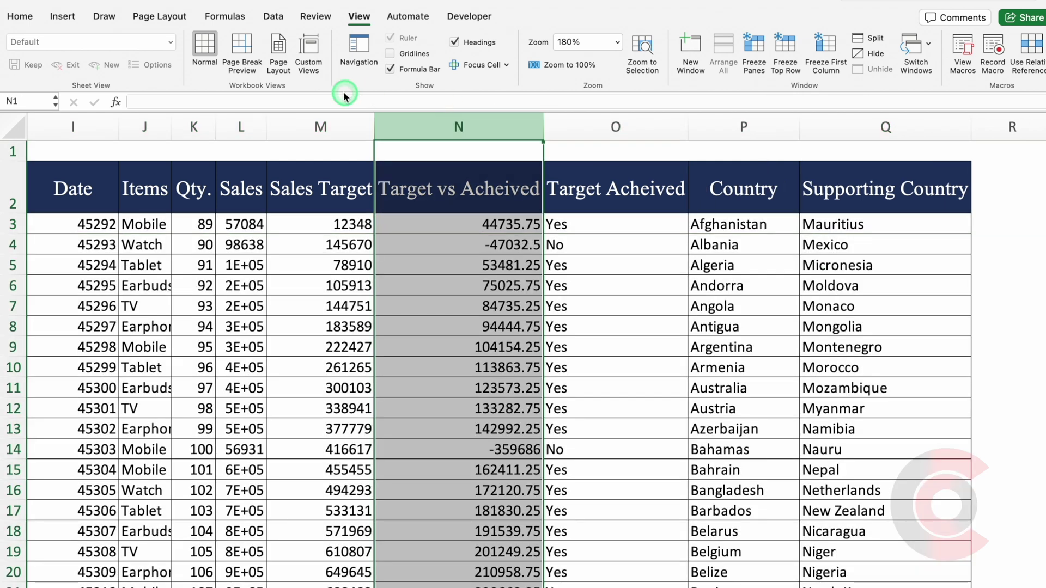
pyautogui.click(19, 16)
pyautogui.click(278, 63)
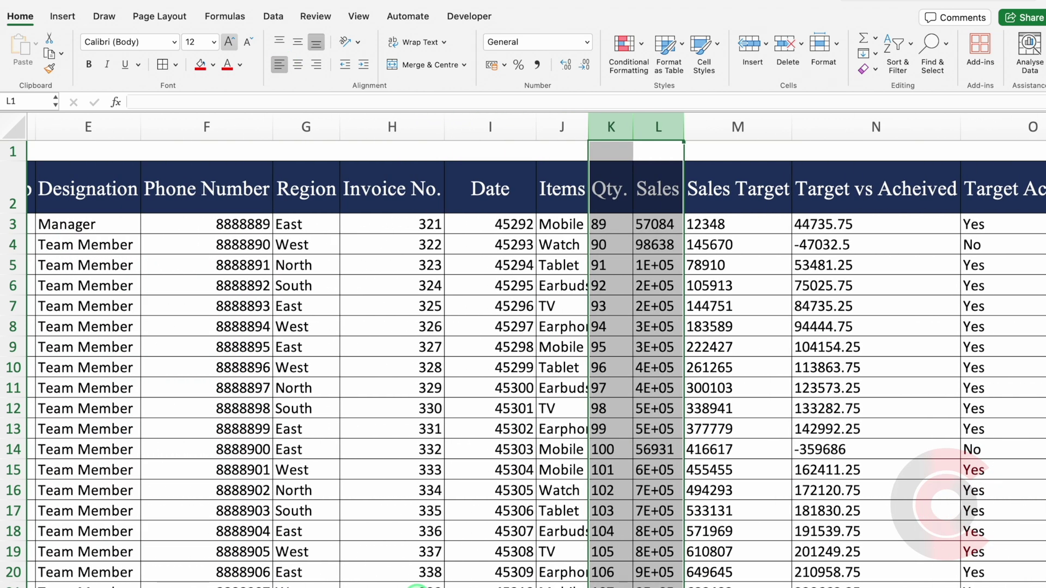
# Left-align the Invoice No. and Date columns, and format the Date column as day-month-year dates such as 01-Jan-24.
pyautogui.moveTo(494, 128); pyautogui.dragTo(387, 130)
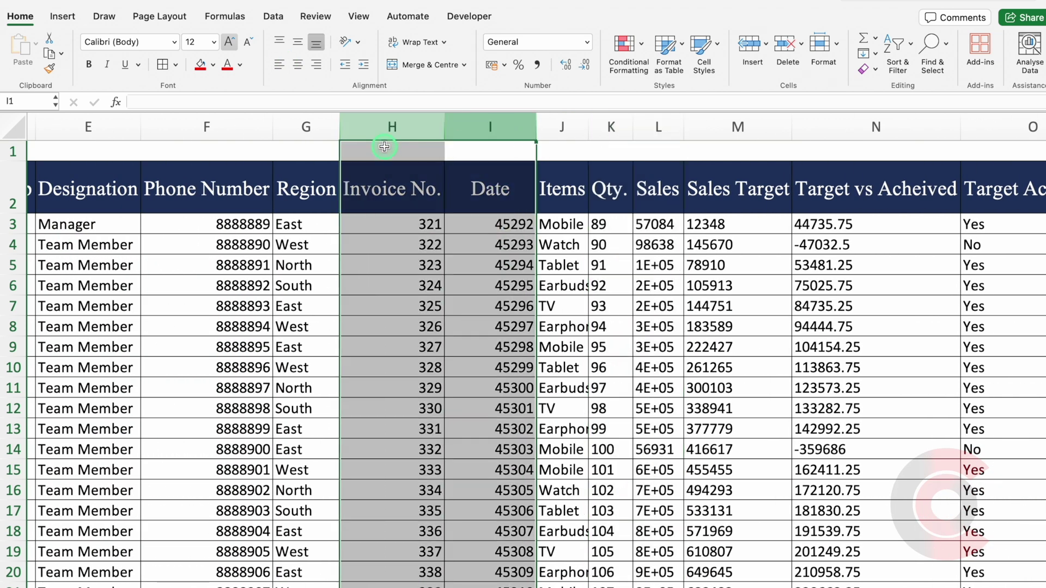
pyautogui.click(278, 64)
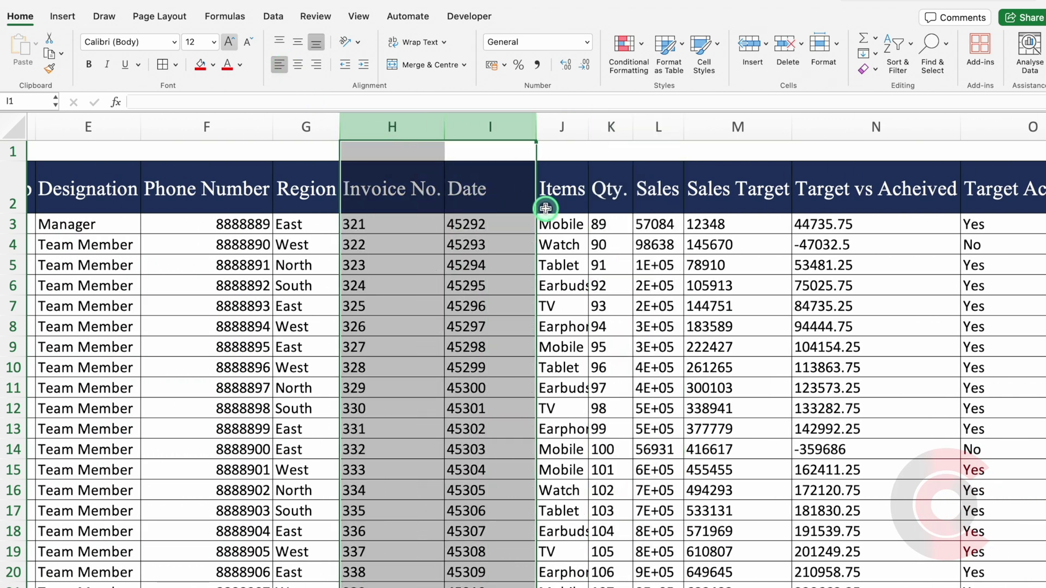
pyautogui.click(498, 129)
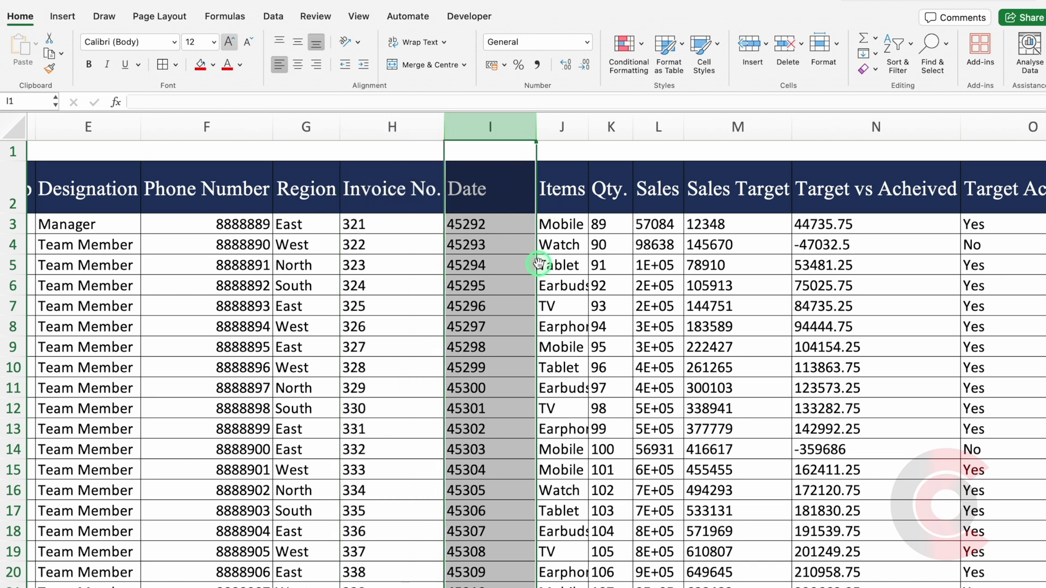
pyautogui.hotkey('ctrl', 'shift', '3')
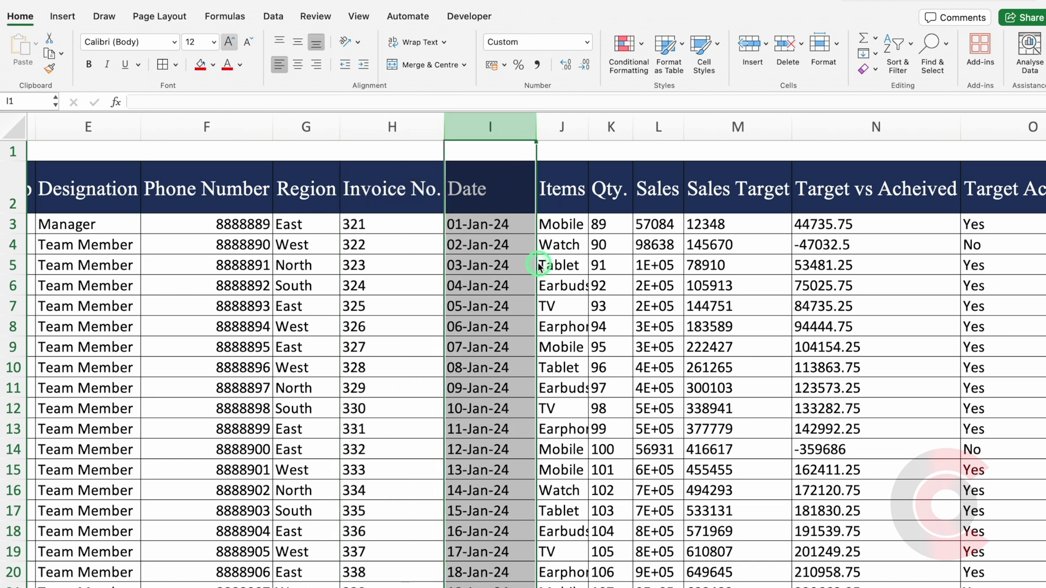
# Select the whole Phone Number column.
pyautogui.hscroll(-10, 479, 566)
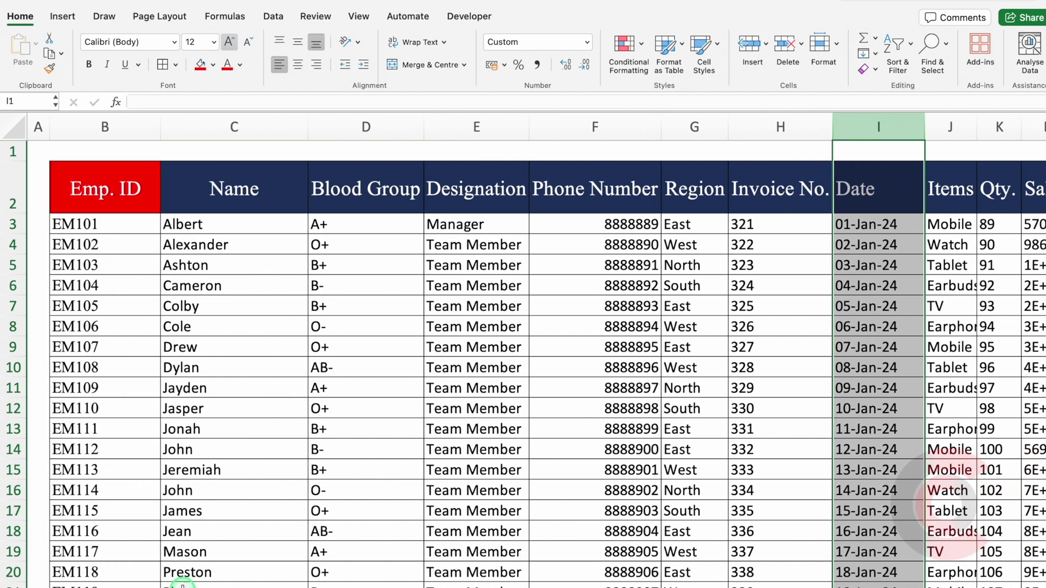
pyautogui.click(595, 126)
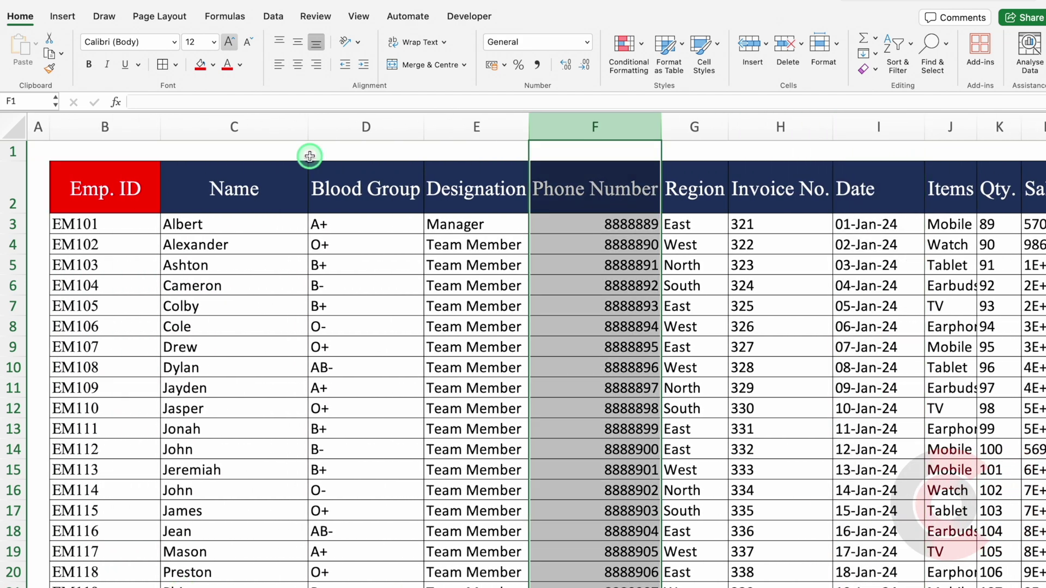